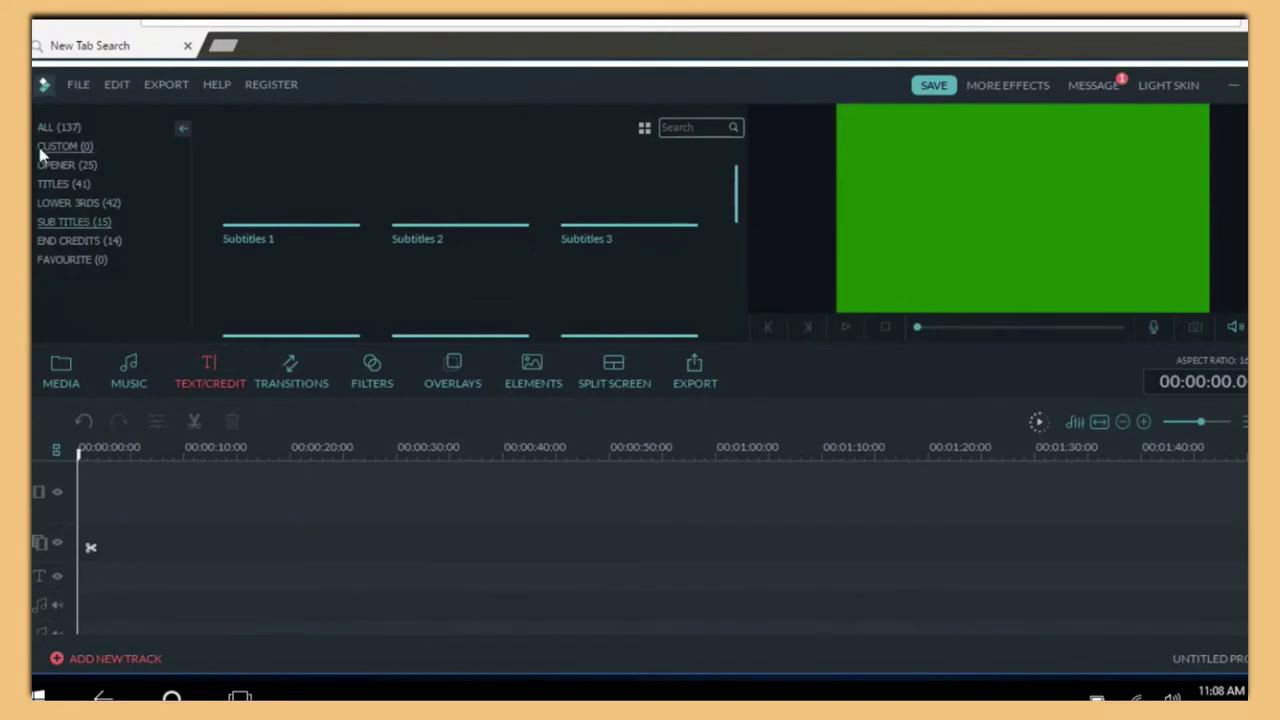
left_click(73, 184)
left_click(286, 371)
left_click(233, 370)
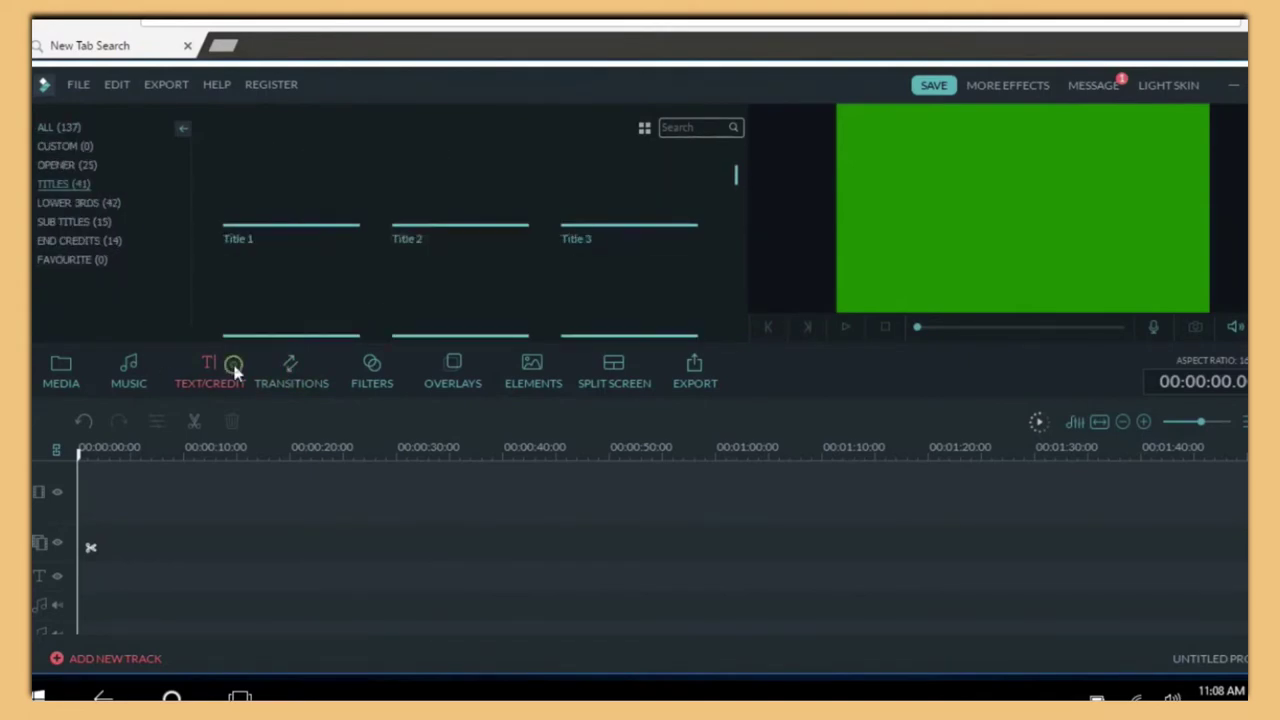
left_click(60, 380)
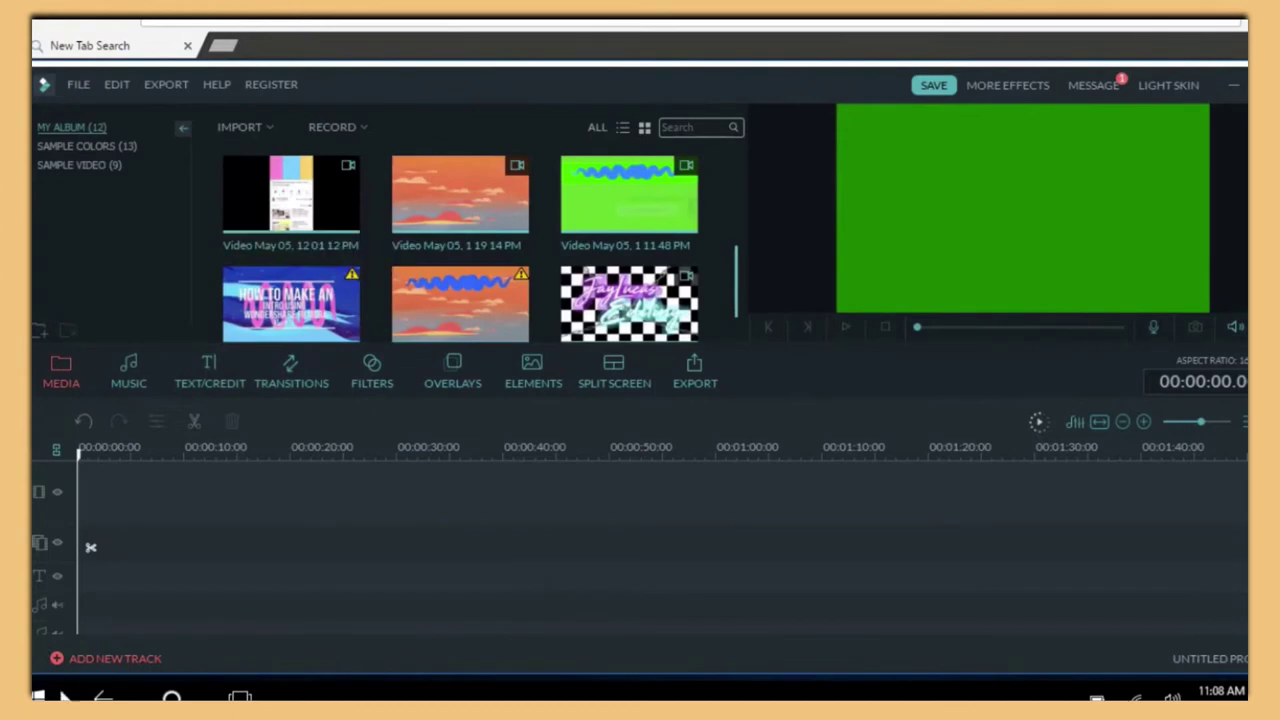
Open 4K Video Downloader and download AESTHETIC CRAFT INTRO TEMPLATE (NO TEXT) from the copied YouTube link as a 720p MP4
key("super")
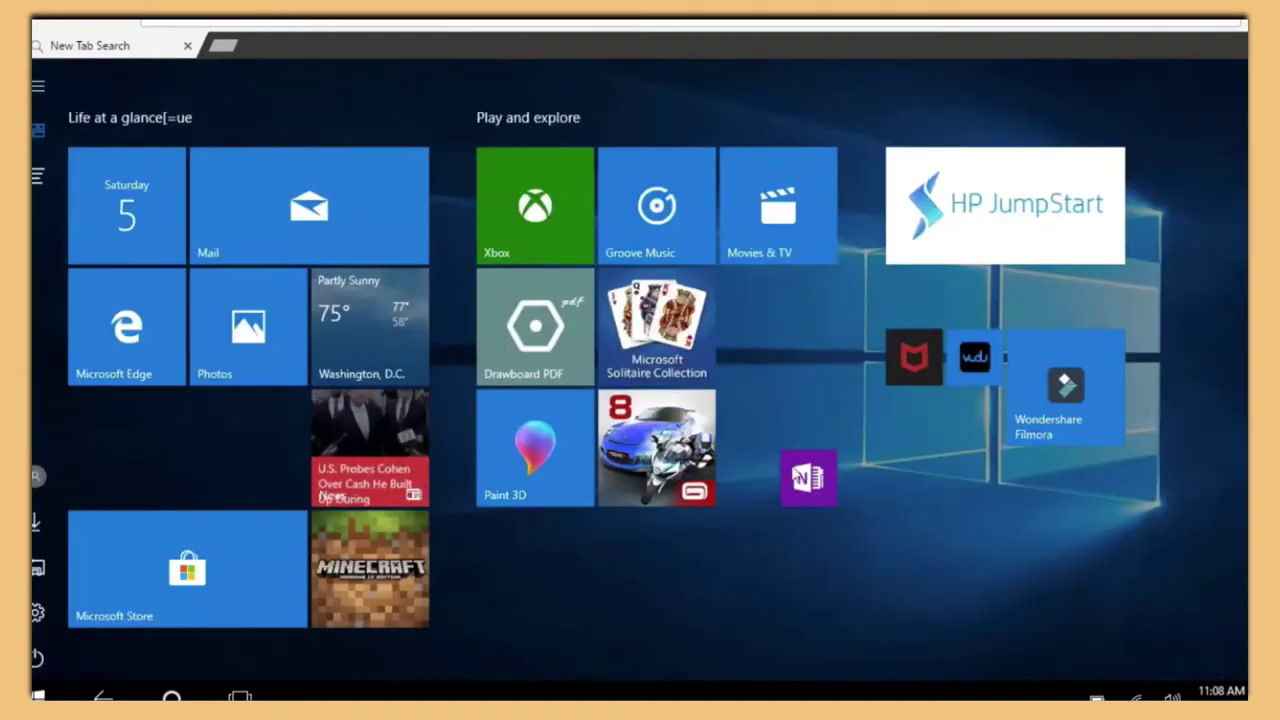
left_click(38, 175)
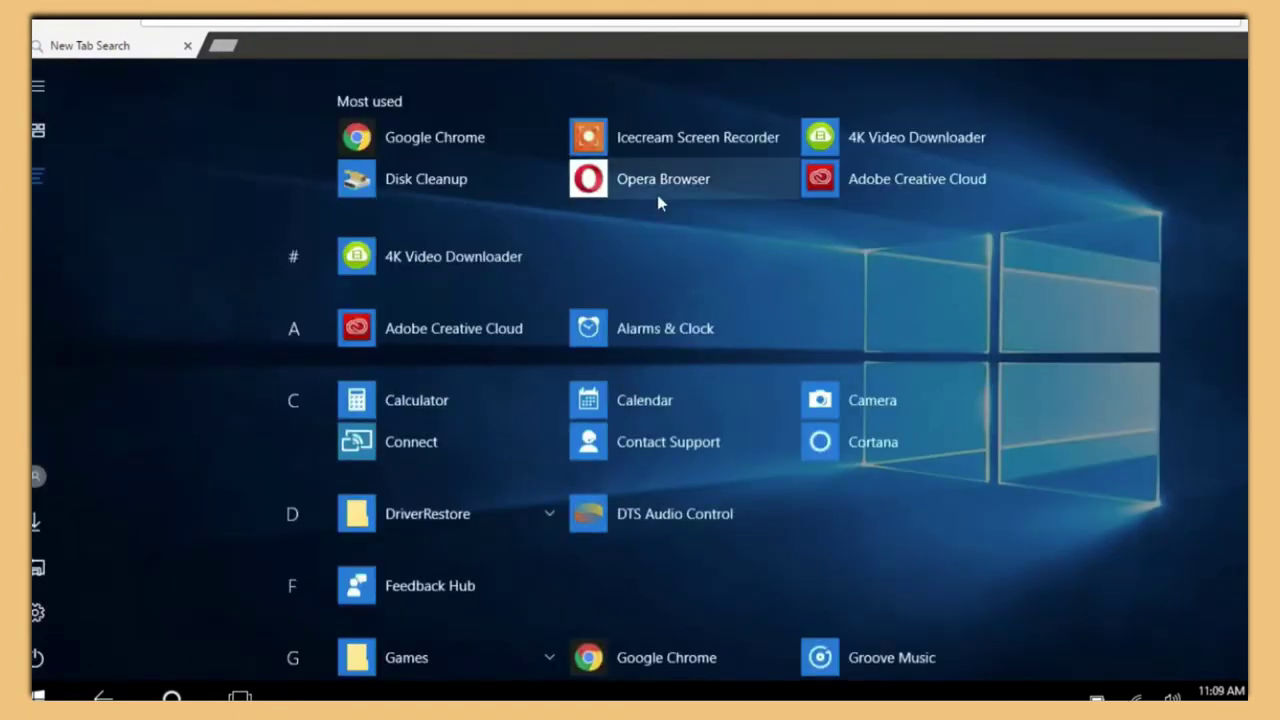
left_click(895, 145)
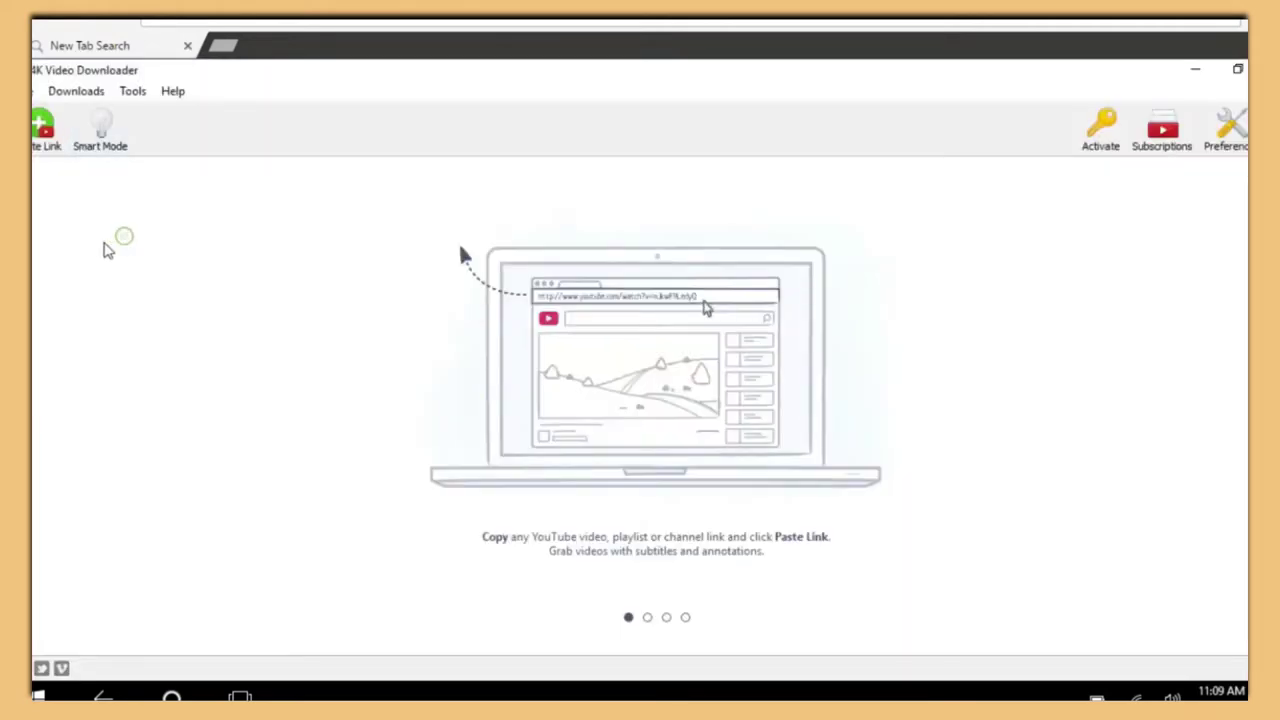
left_click(45, 147)
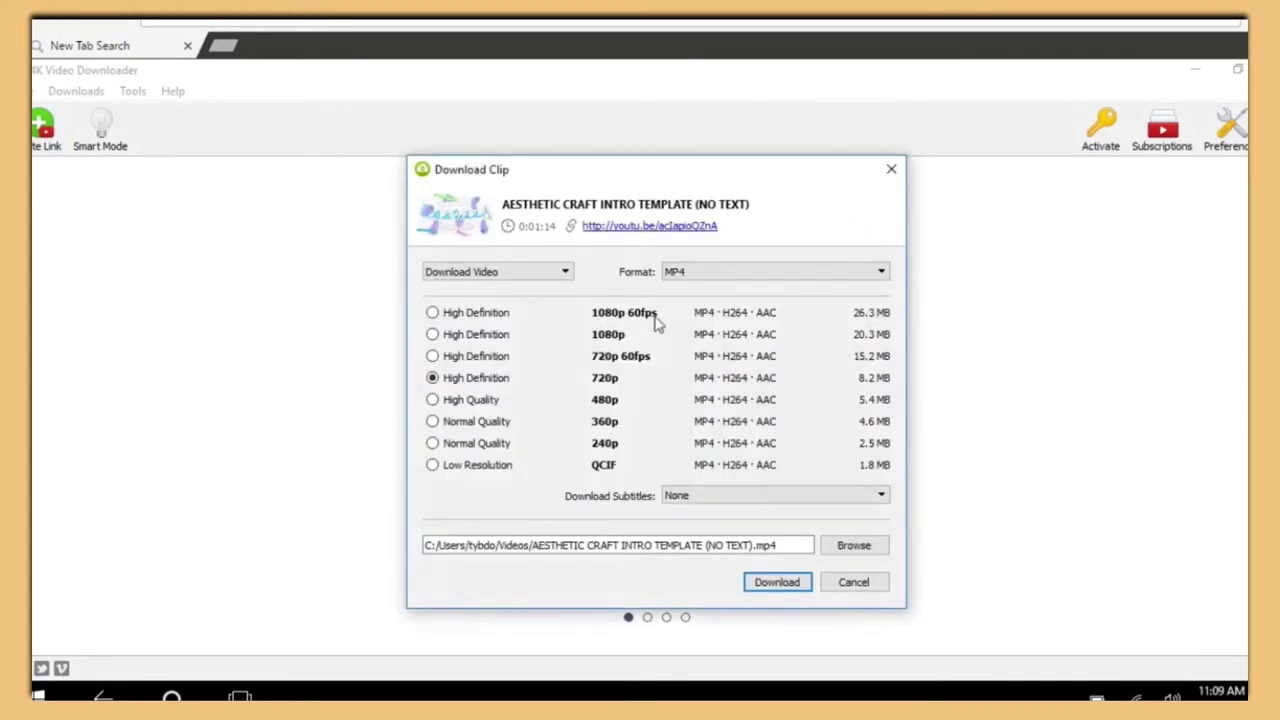
left_click(777, 585)
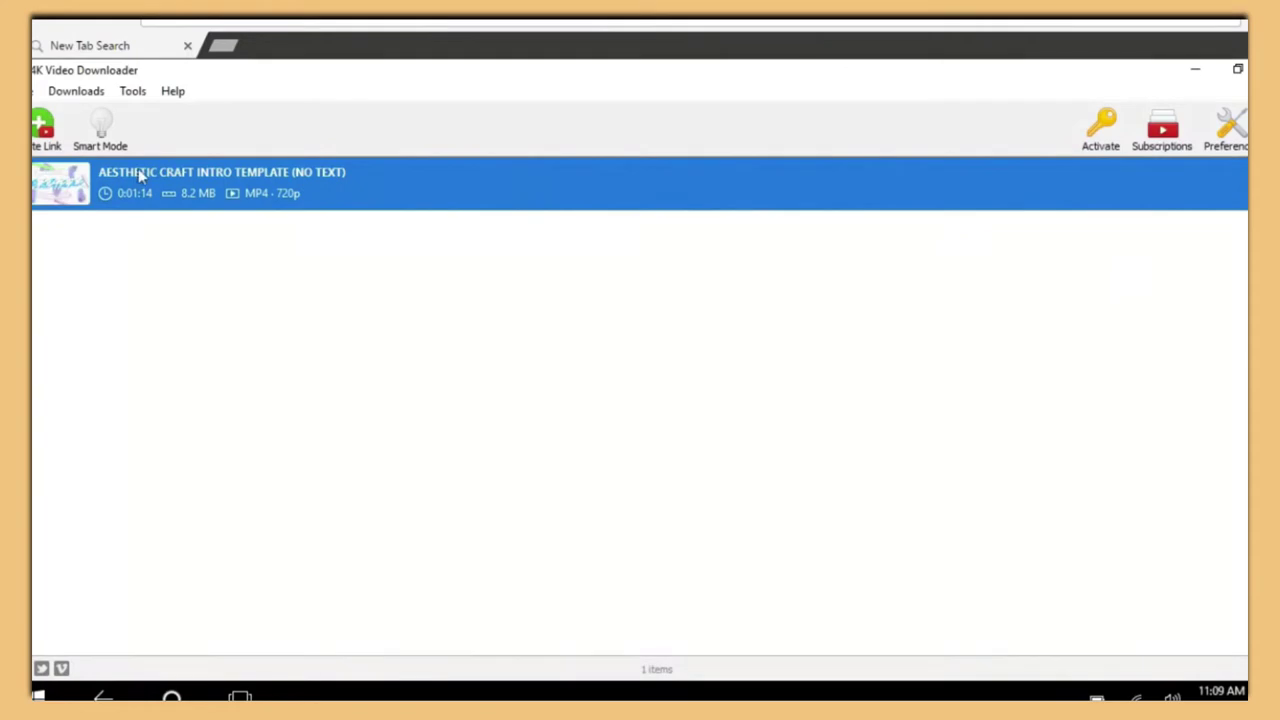
Show the downloaded intro template file in its folder
right_click(999, 182)
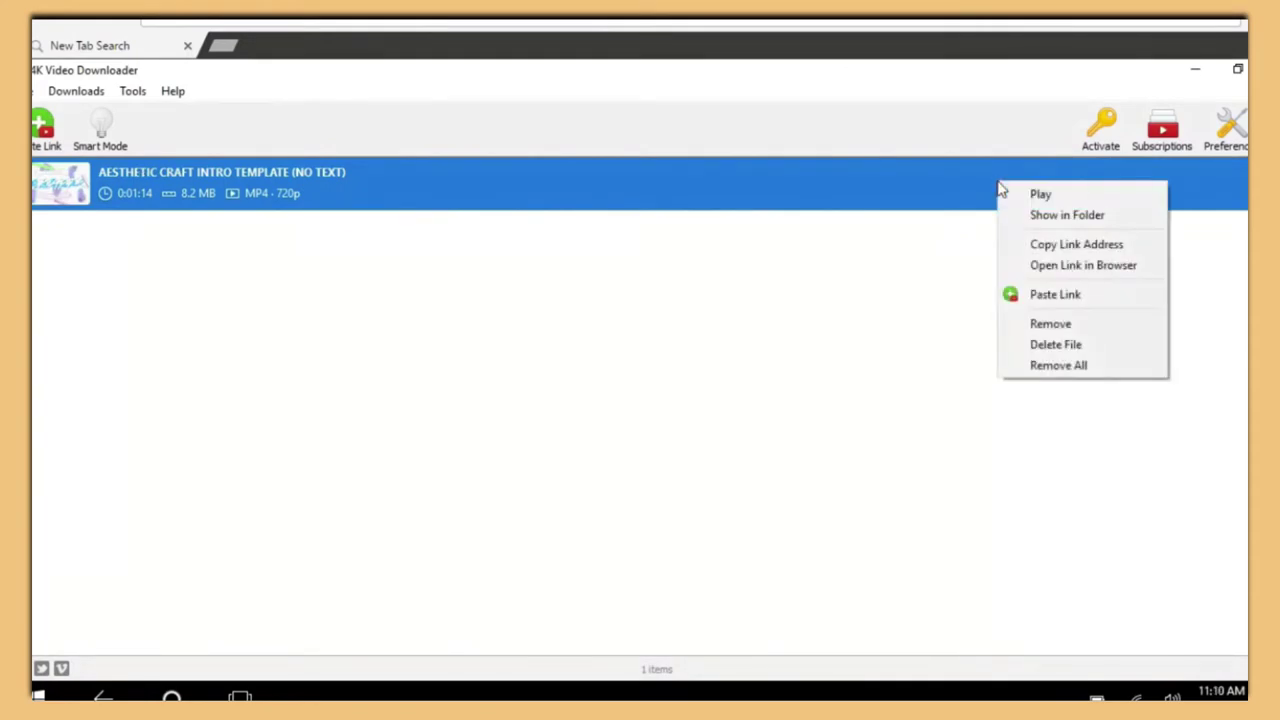
left_click(1037, 218)
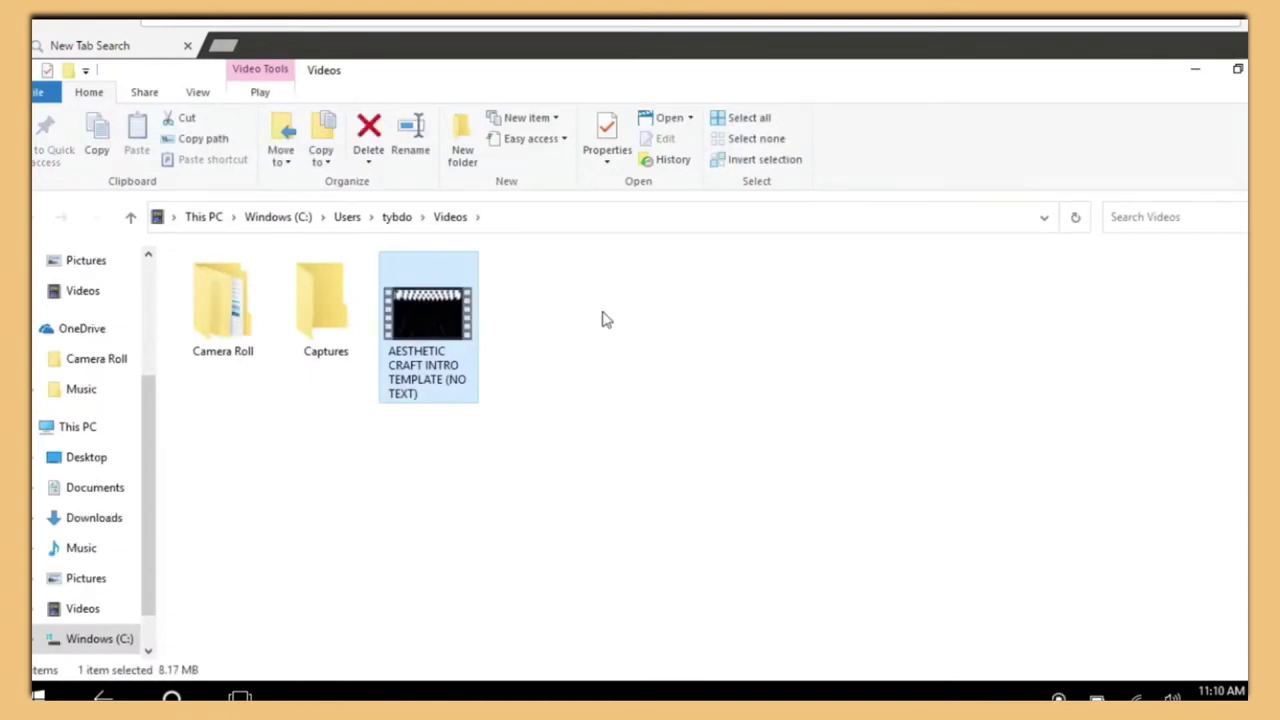
left_click(1194, 70)
Switch to Wondershare Filmora, import AESTHETIC CRAFT INTRO TEMPLATE (NO TEXT) from the Videos folder, and place it at the start of the video track
key("alt+Tab")
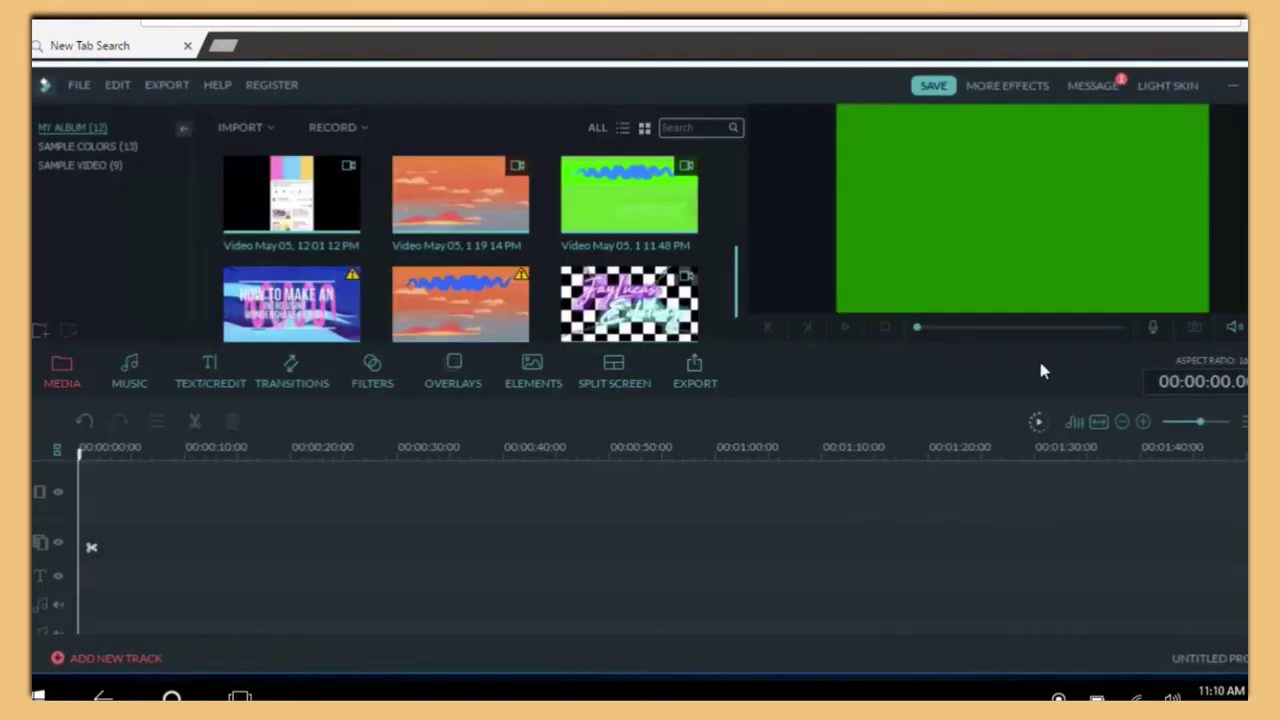
left_click(258, 128)
left_click(263, 147)
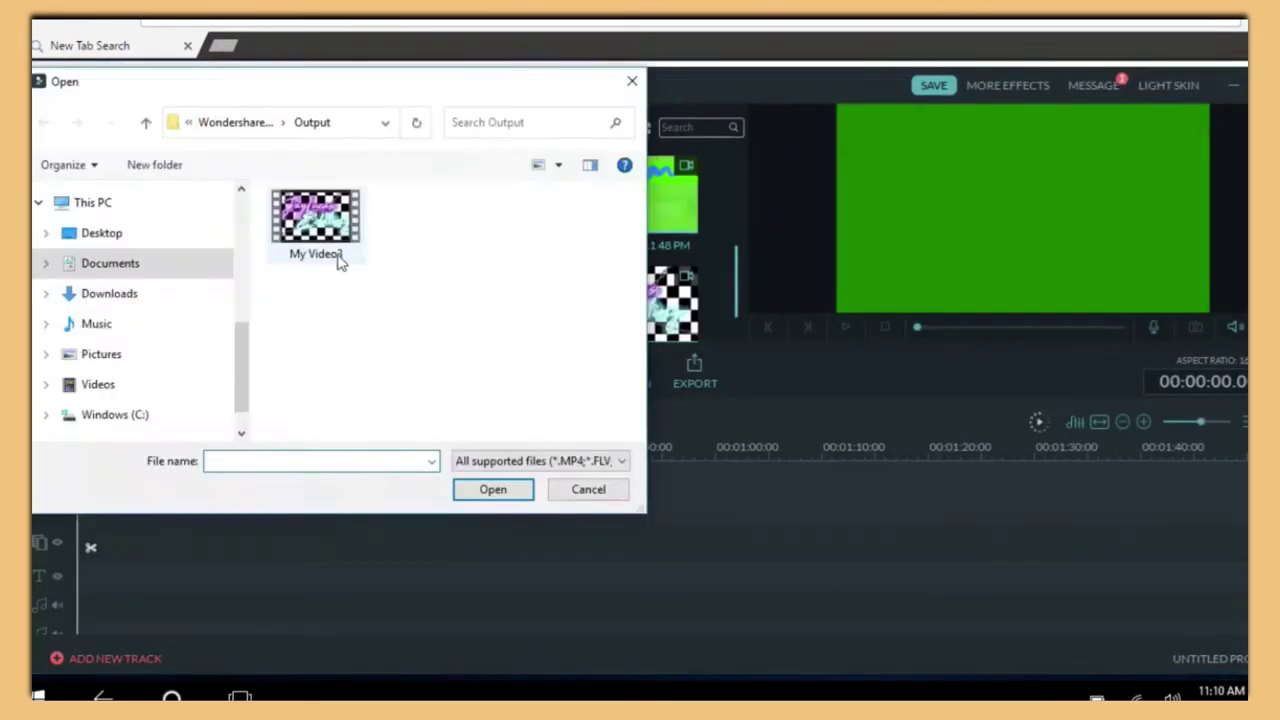
left_click(109, 300)
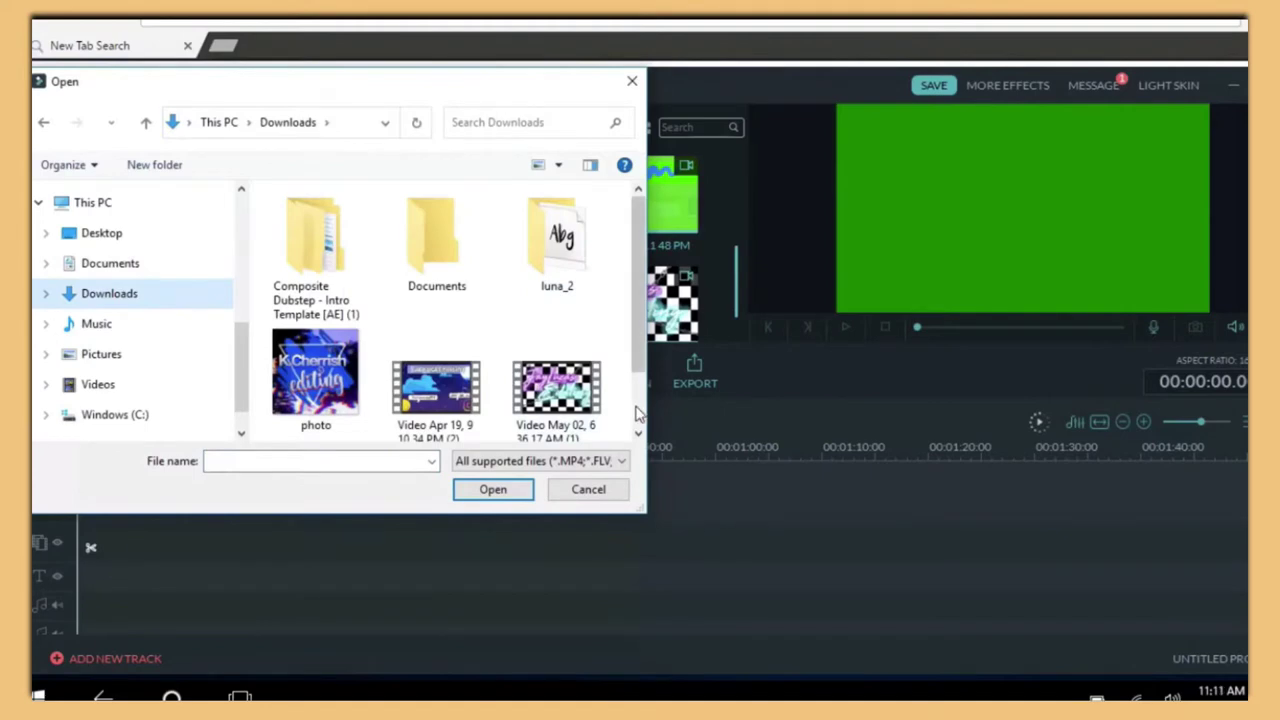
scroll(634, 414, "down", 2)
scroll(627, 317, "up", 2)
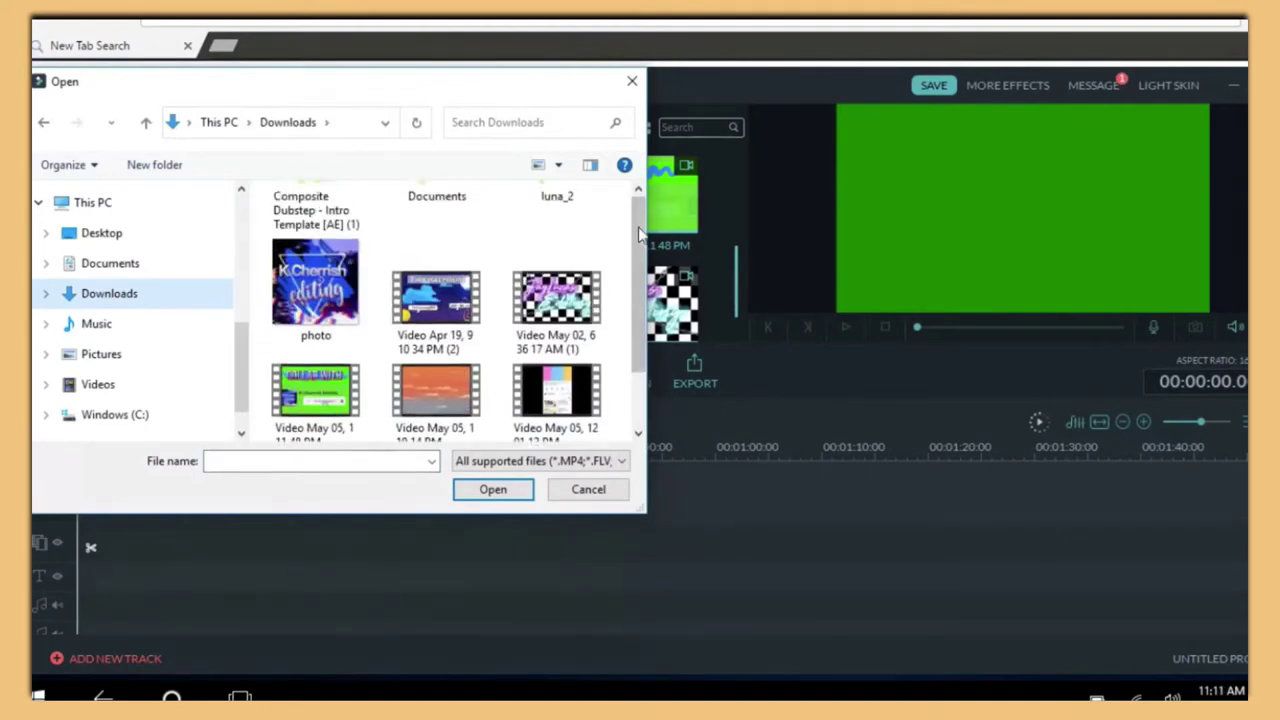
left_click(155, 328)
left_click(200, 390)
left_click(566, 275)
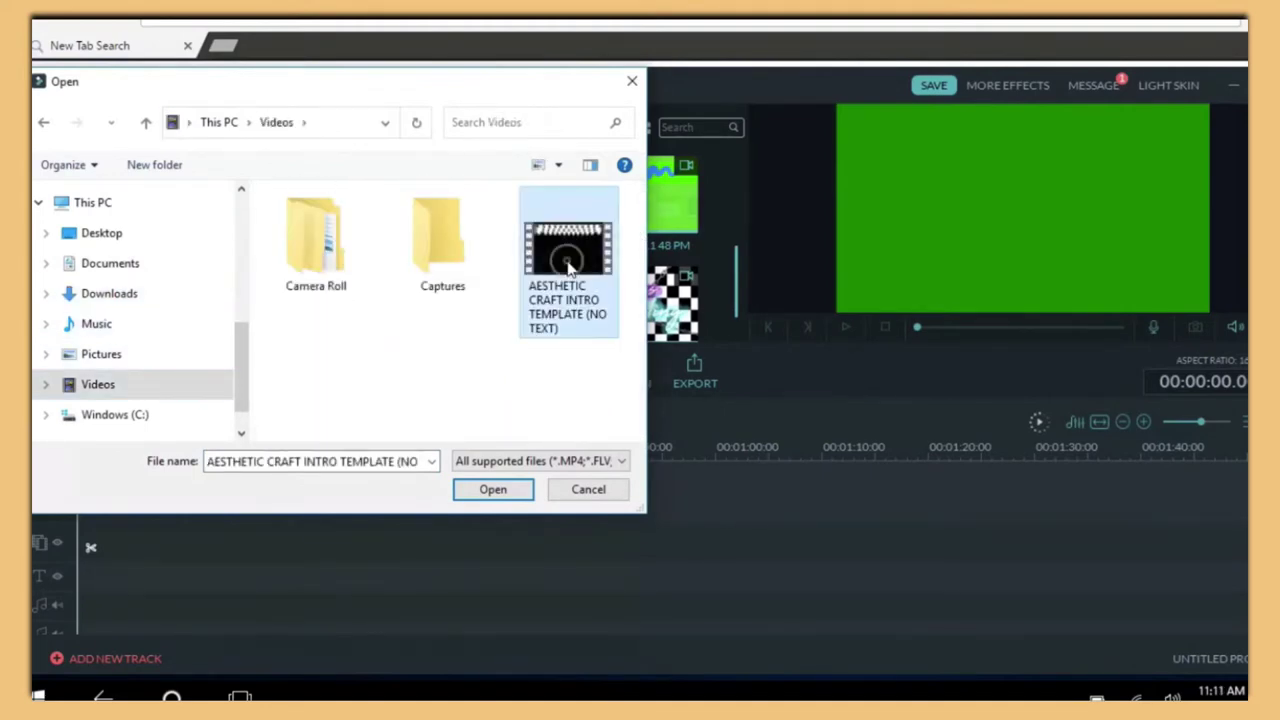
left_click(495, 489)
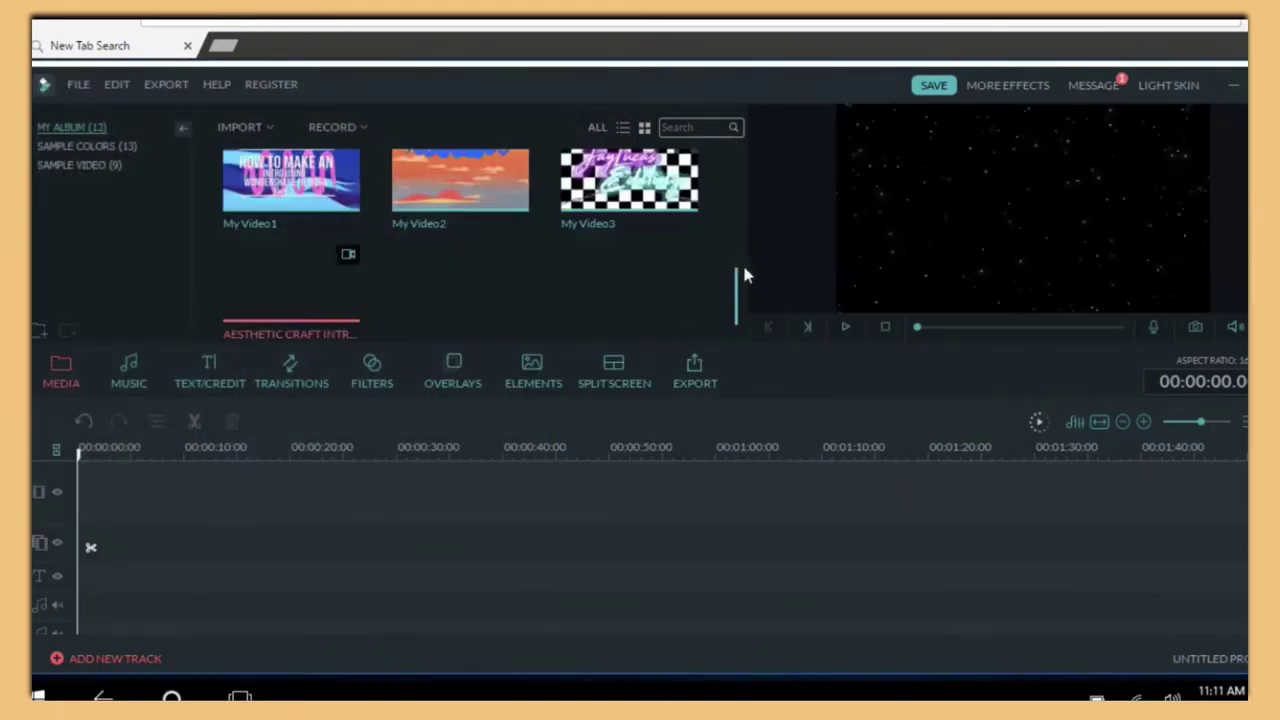
left_click_drag(238, 340, 125, 494)
left_click_drag(917, 326, 859, 338)
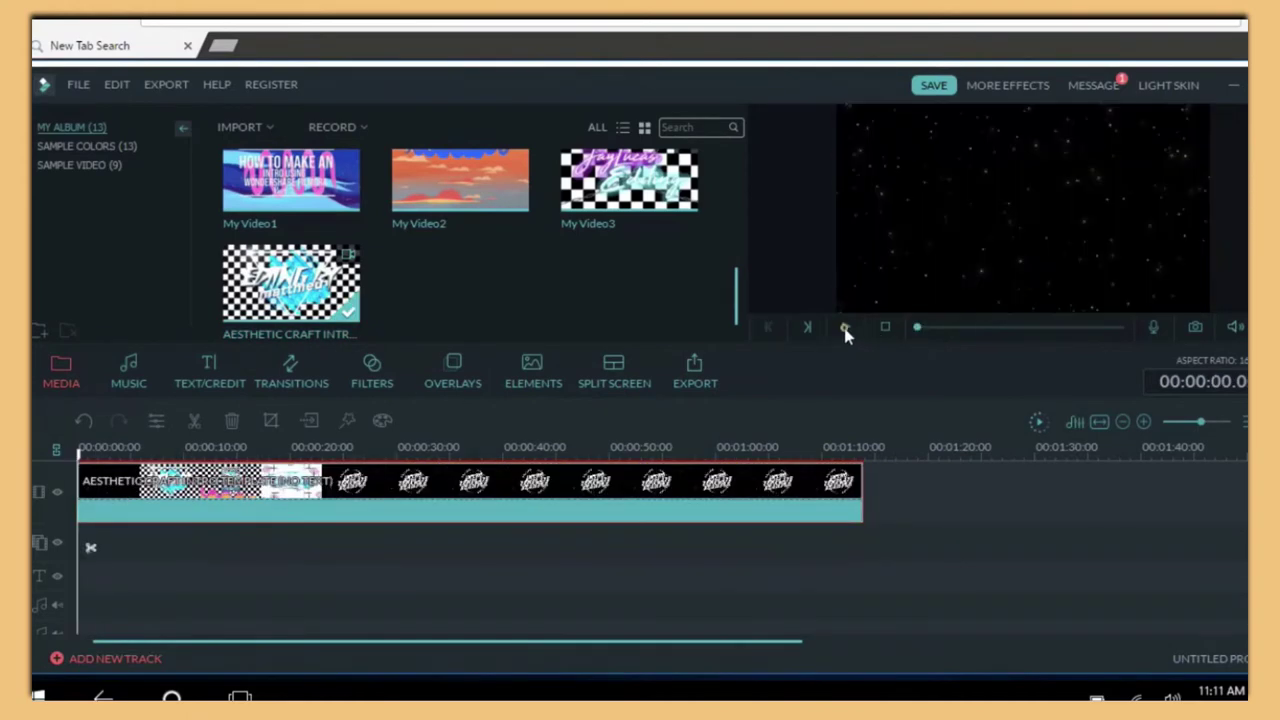
Split the clip at about 46 seconds, where the no-text intro version begins, and remove everything before that point
left_click(844, 328)
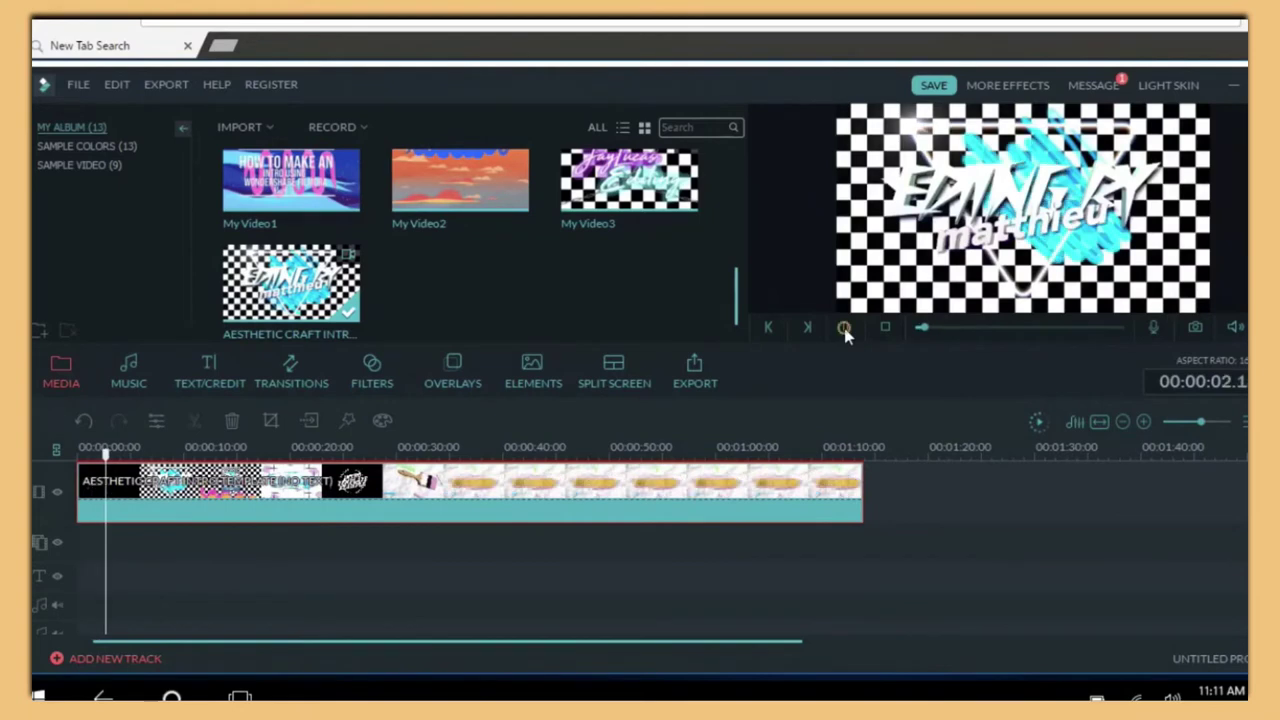
left_click_drag(933, 320, 984, 327)
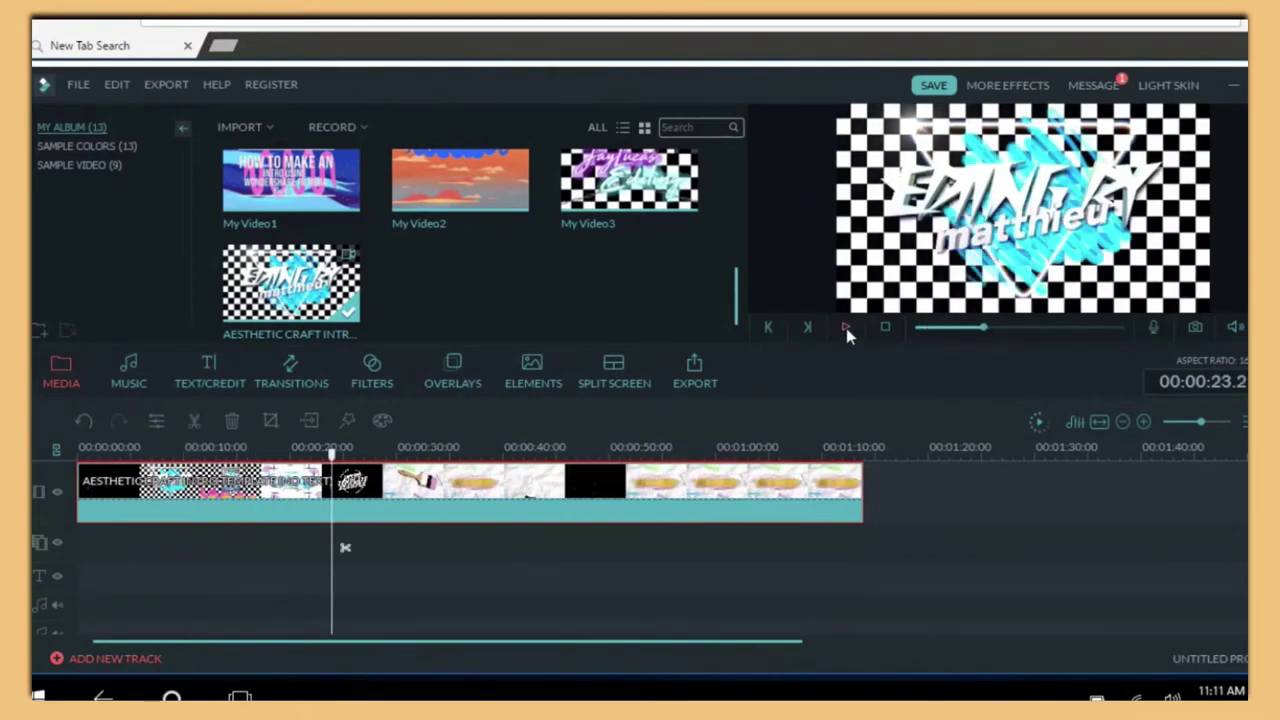
left_click(846, 328)
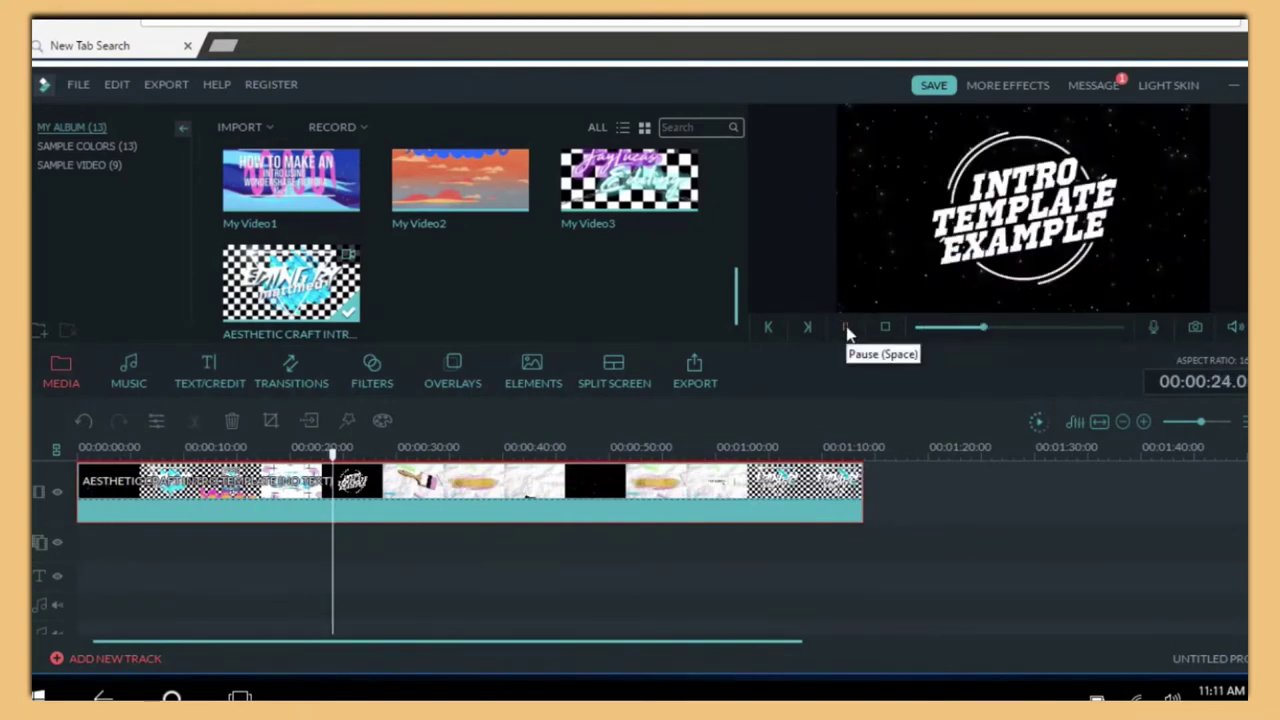
left_click(846, 328)
left_click_drag(996, 335, 1027, 335)
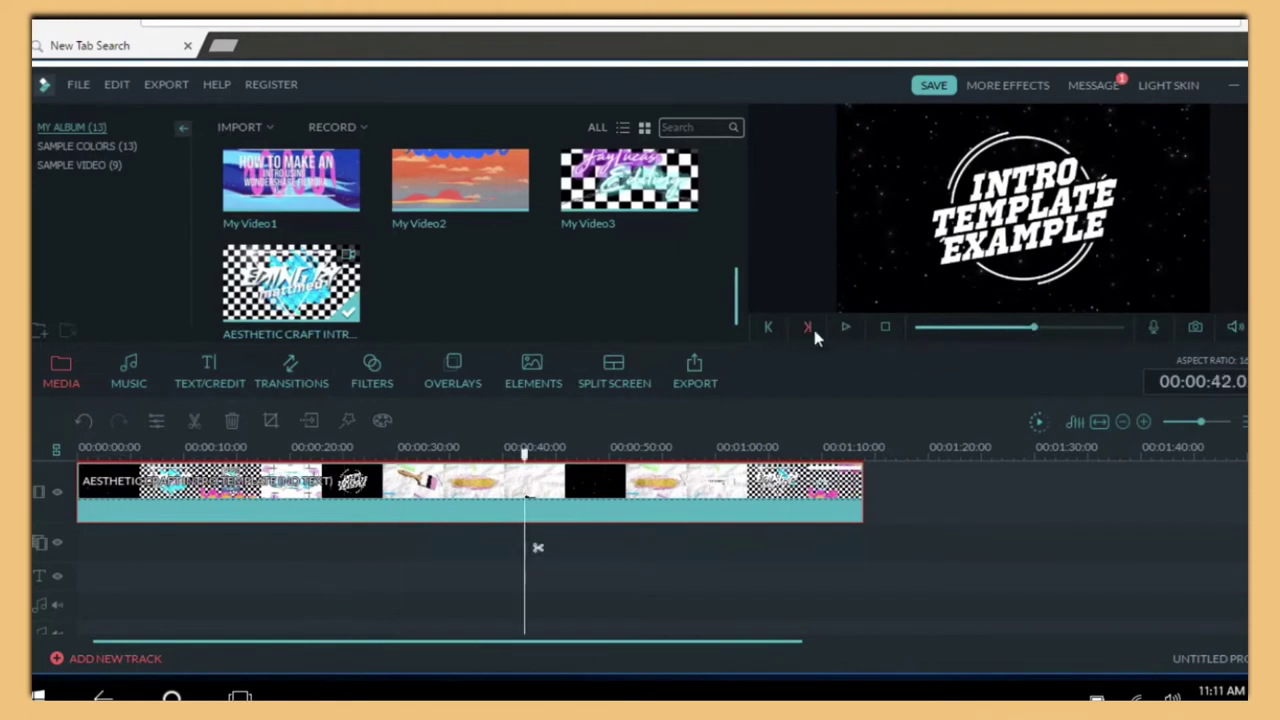
left_click(845, 328)
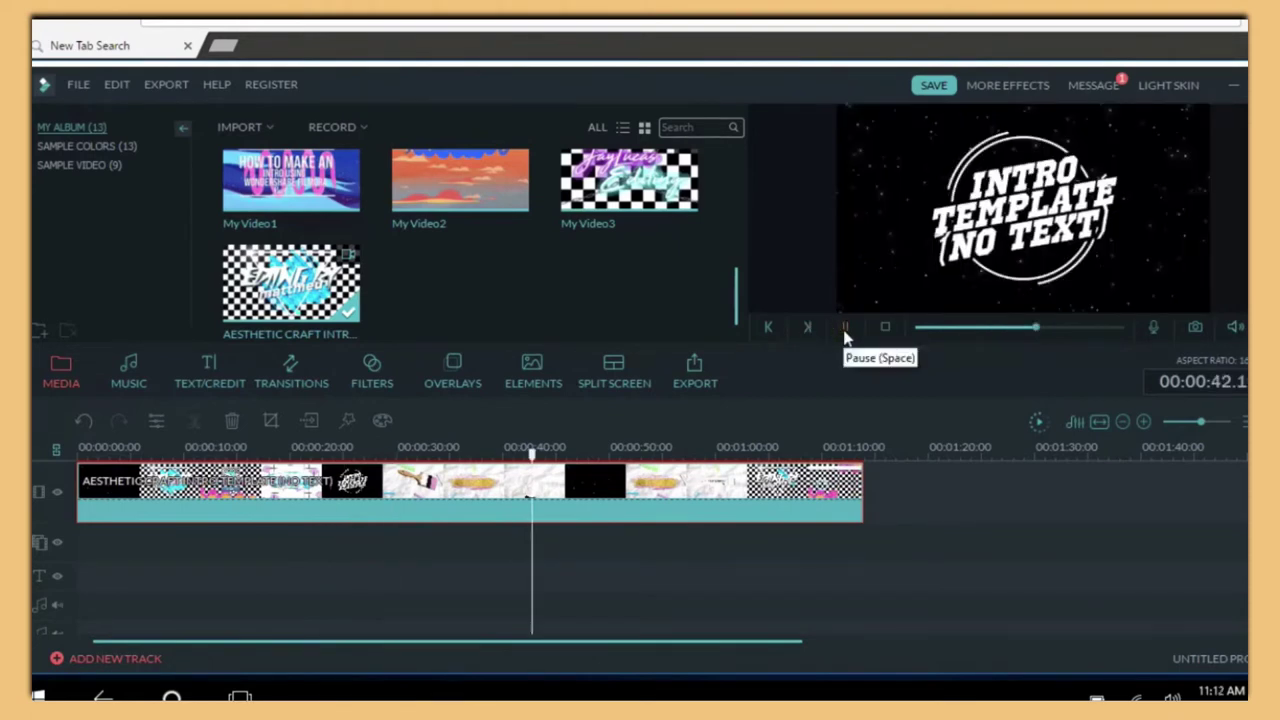
left_click(844, 330)
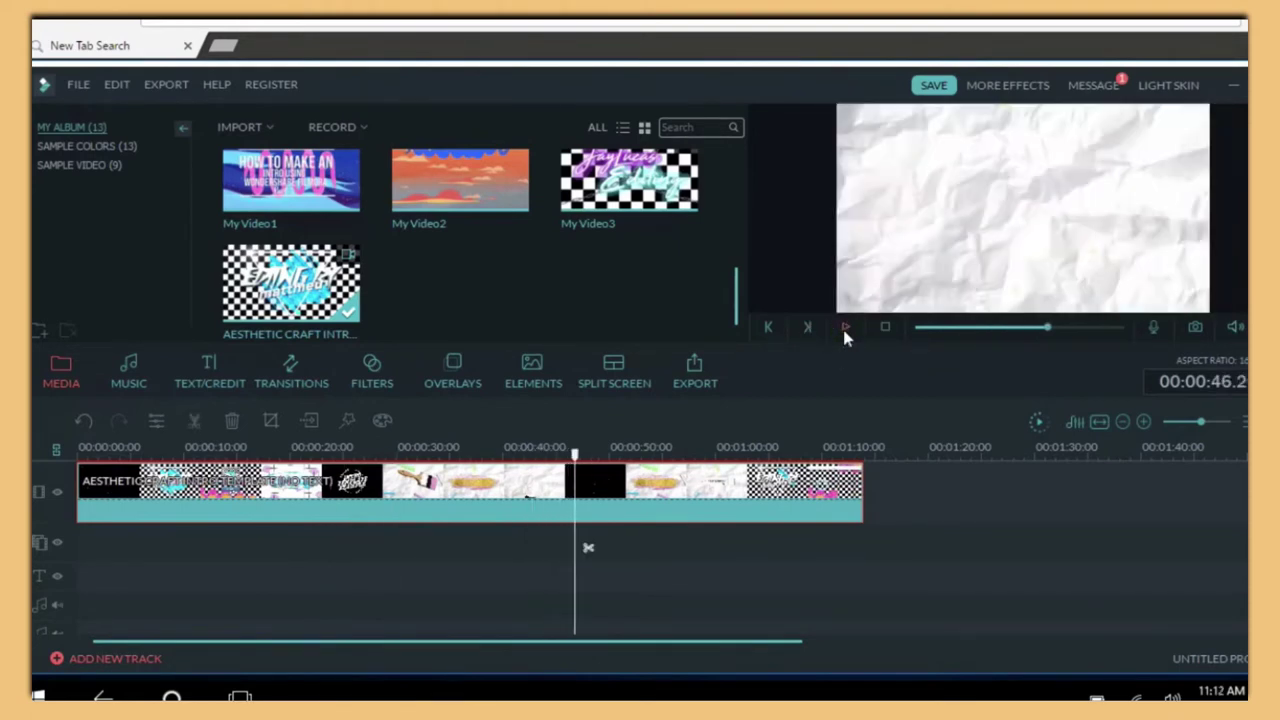
right_click(500, 506)
left_click(531, 500)
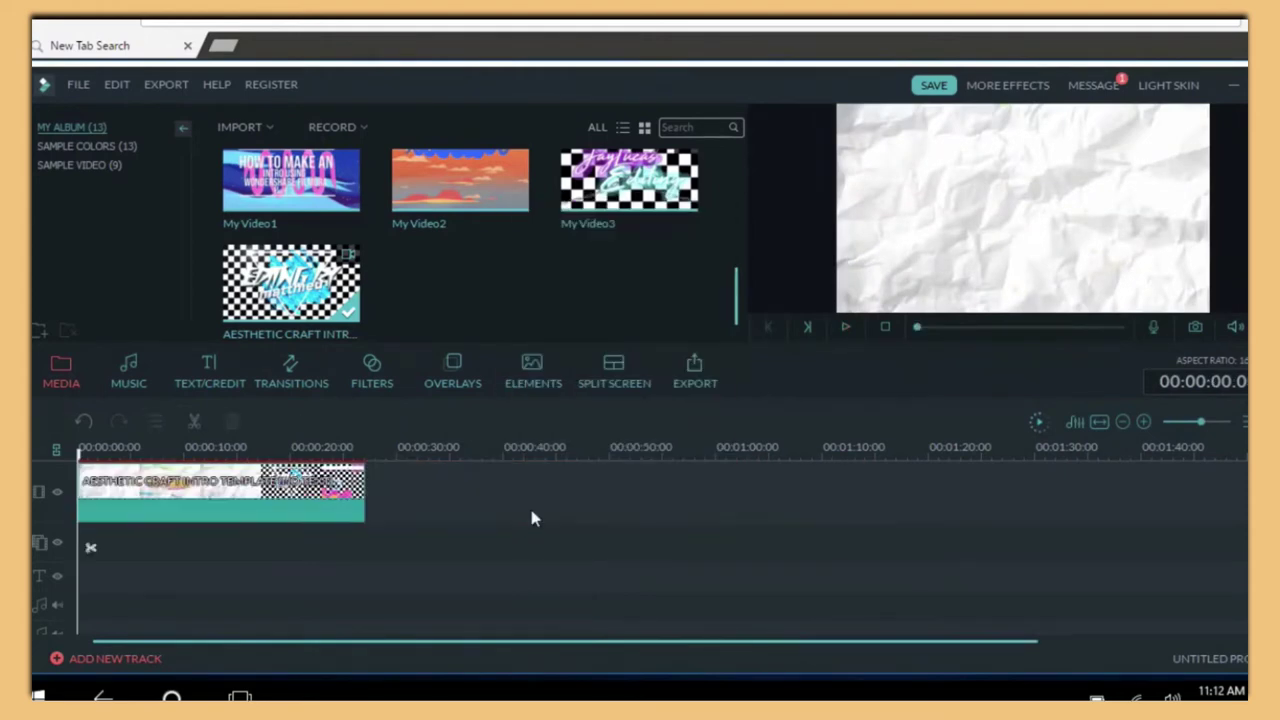
Split the remaining clip at about 12 seconds, where the no-text intro ends, and remove everything after that point
left_click(845, 328)
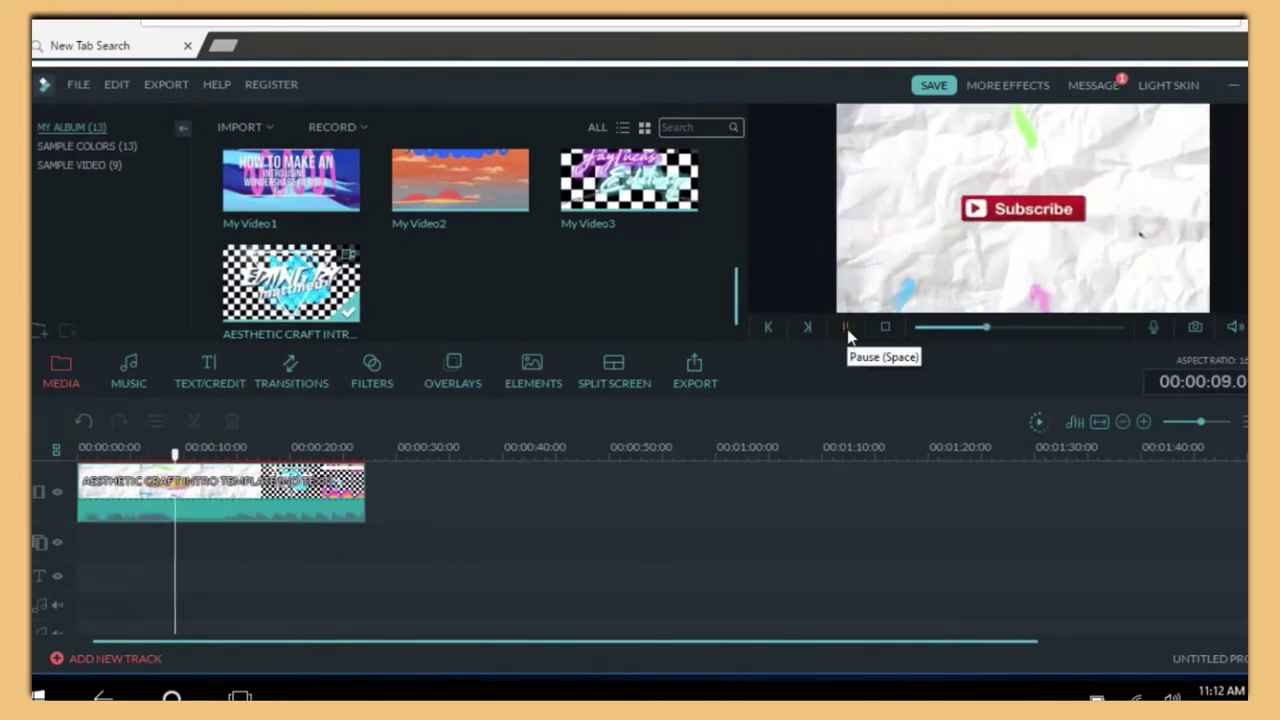
left_click(847, 329)
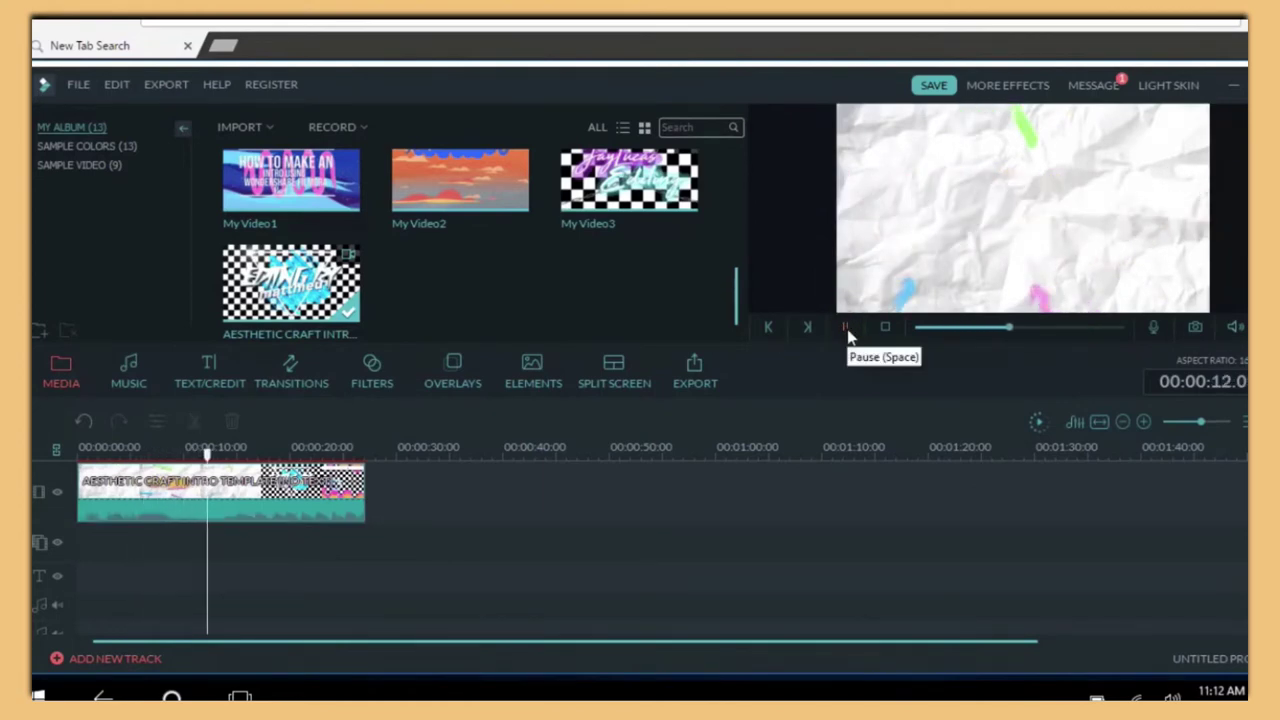
left_click(1015, 330)
left_click(1012, 329)
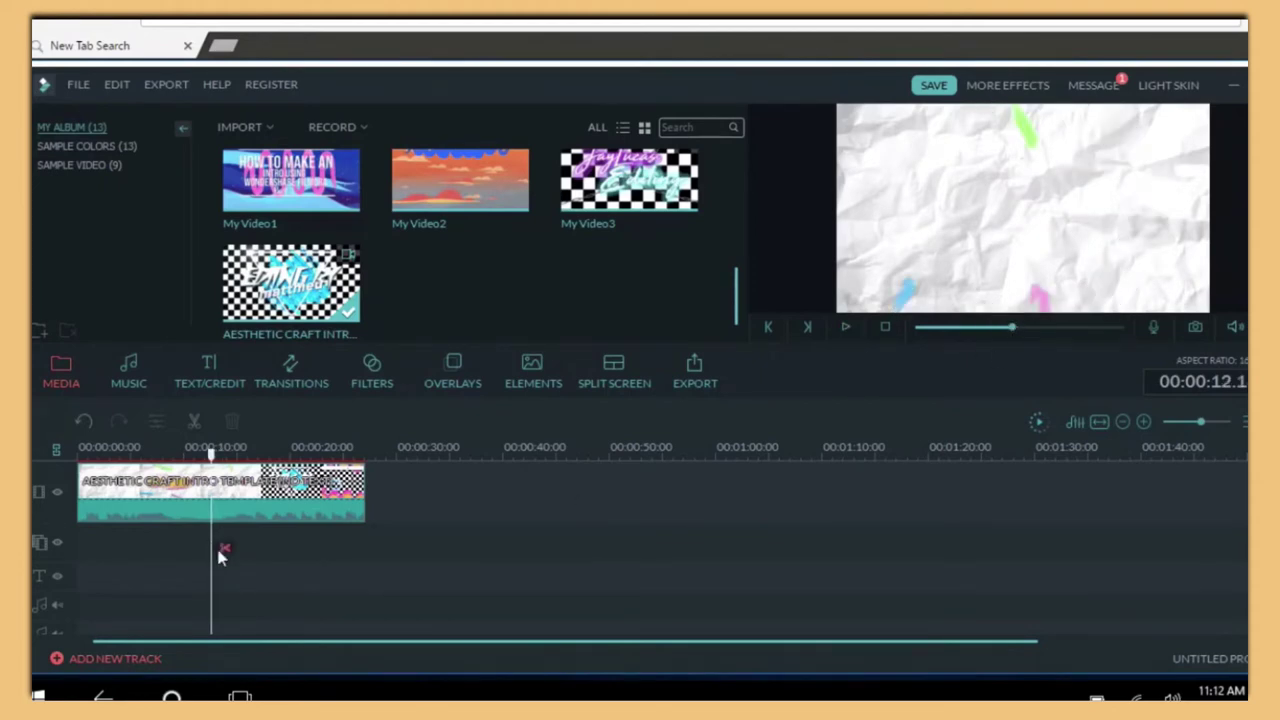
left_click(847, 330)
left_click(845, 330)
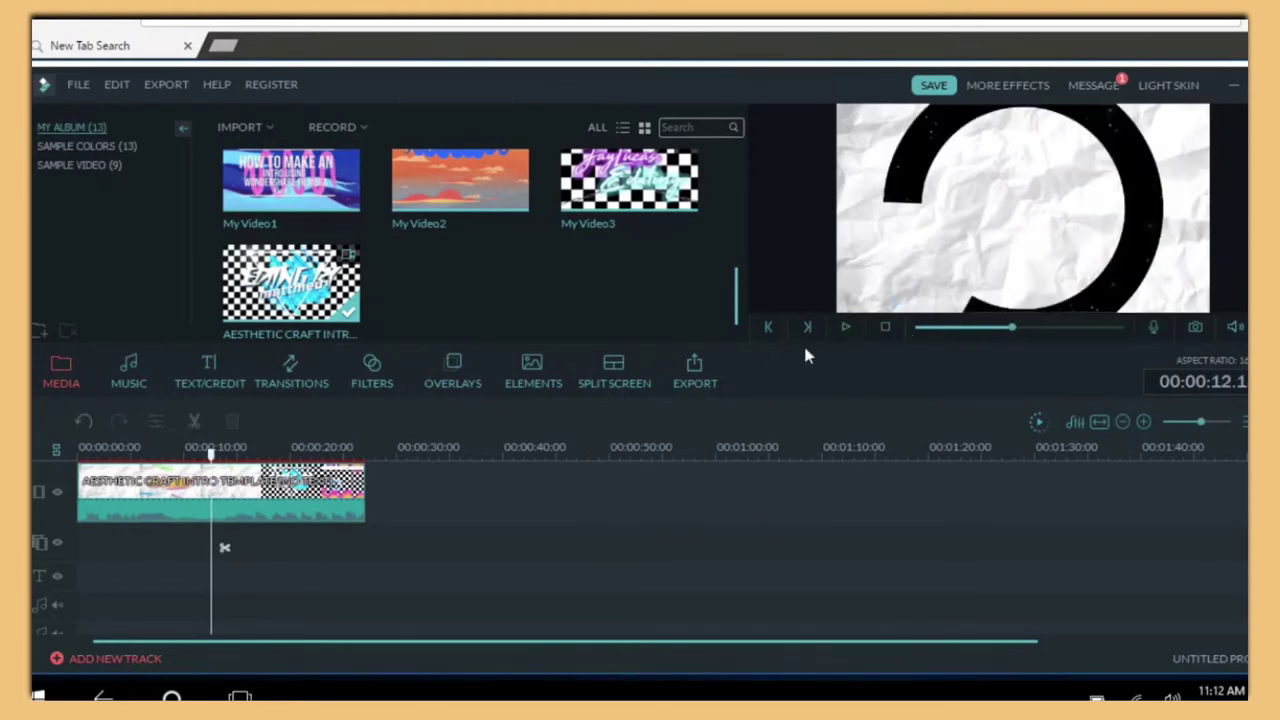
left_click(843, 330)
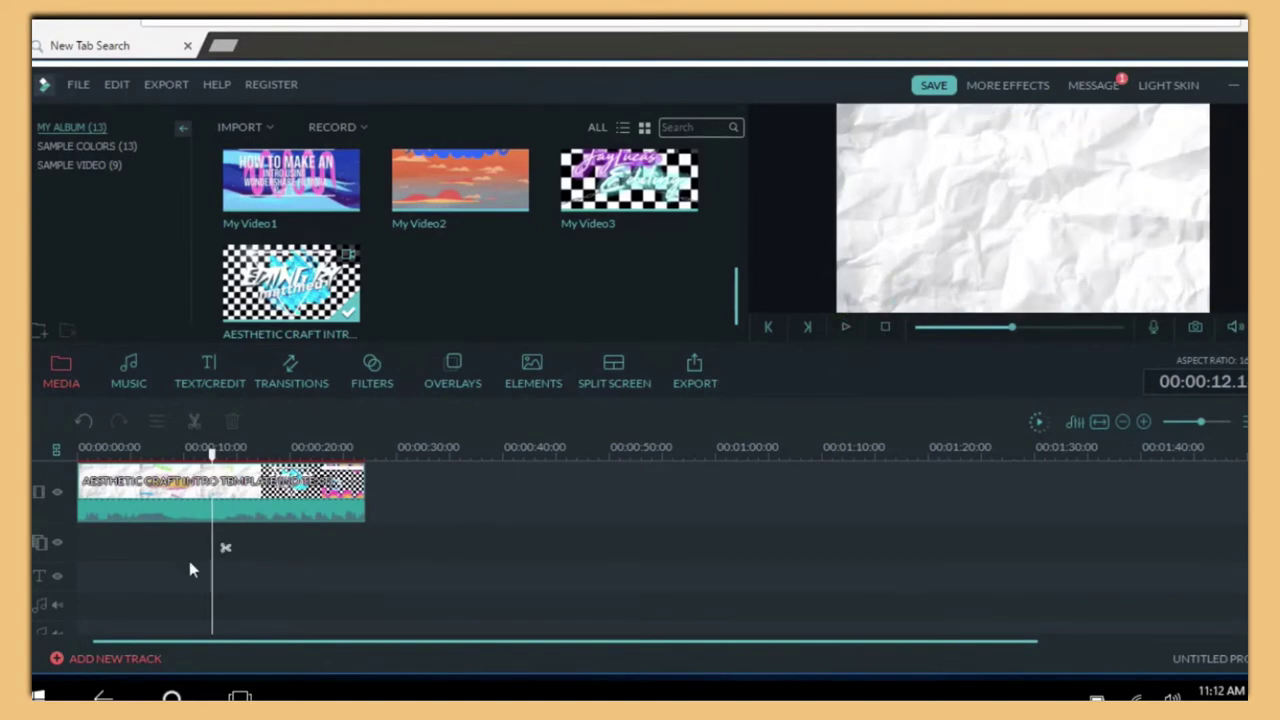
right_click(255, 510)
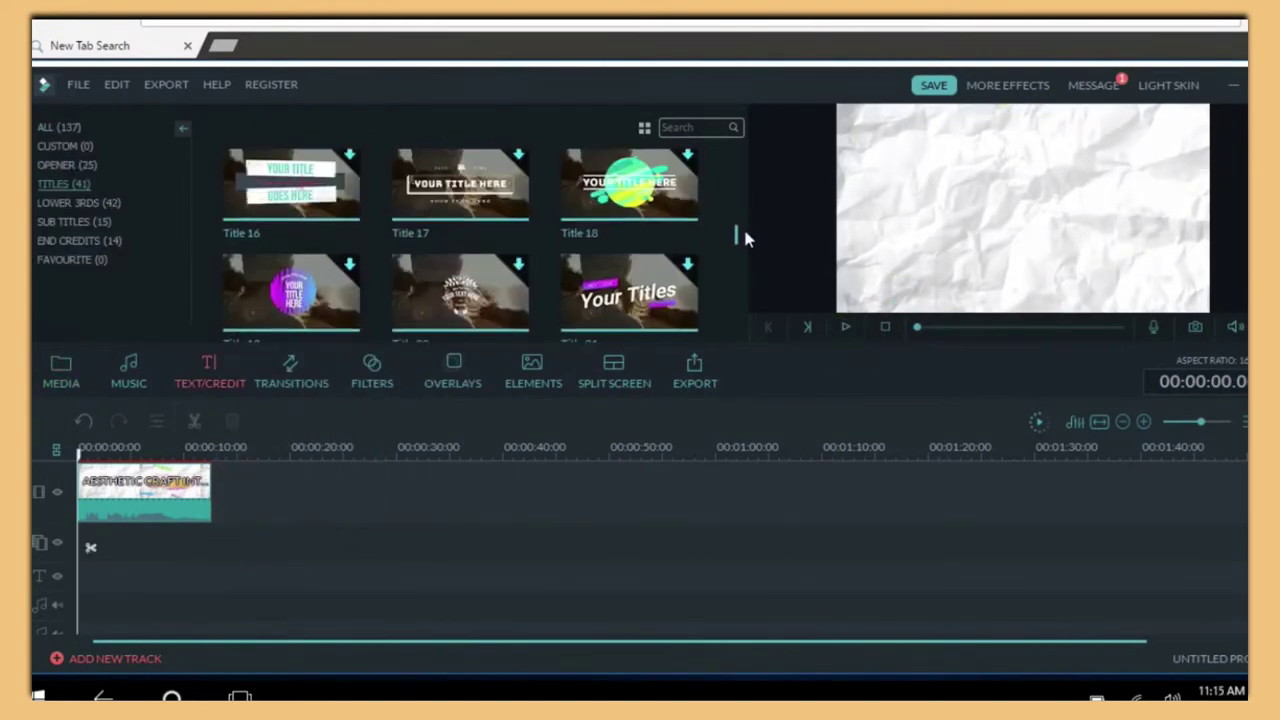
Add the YOUR TEXT title template with the orange geometric shapes to the text track and preview it over the intro
mouse_move(743, 235)
left_mouse_down()
mouse_move(742, 307)
mouse_move(714, 177)
mouse_move(731, 171)
mouse_move(744, 207)
mouse_move(731, 240)
left_mouse_up()
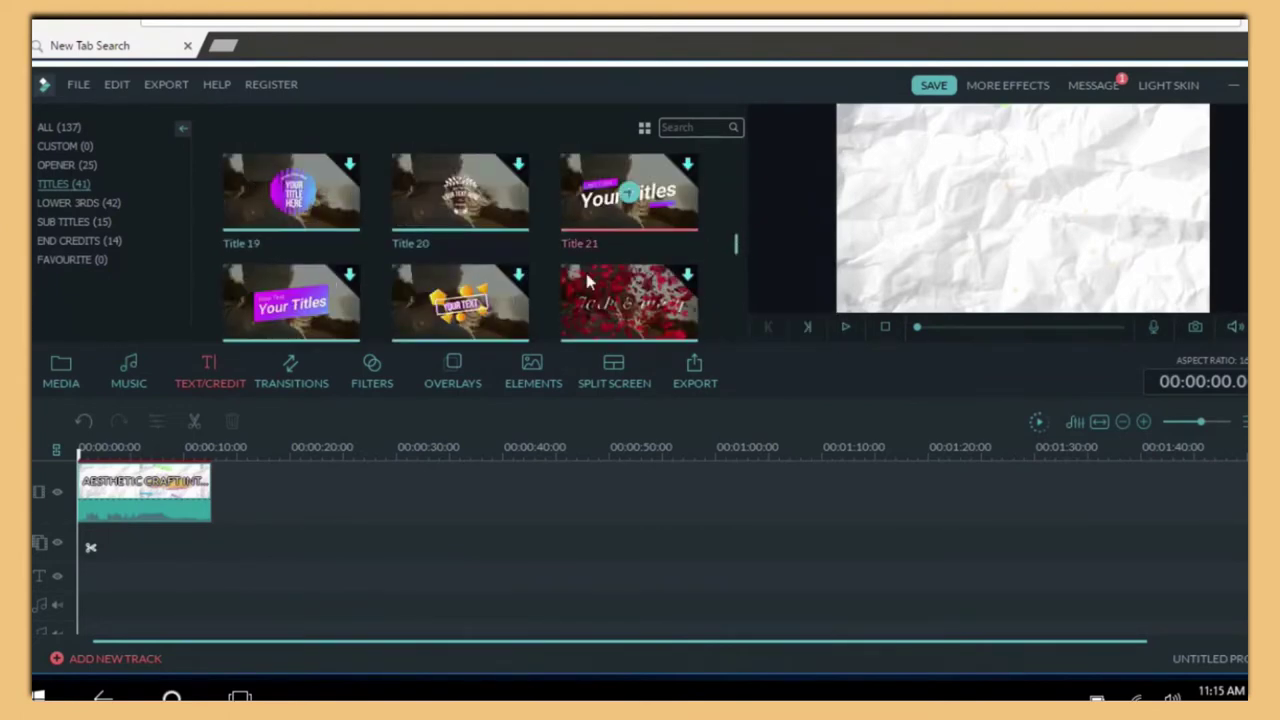
left_click(451, 304)
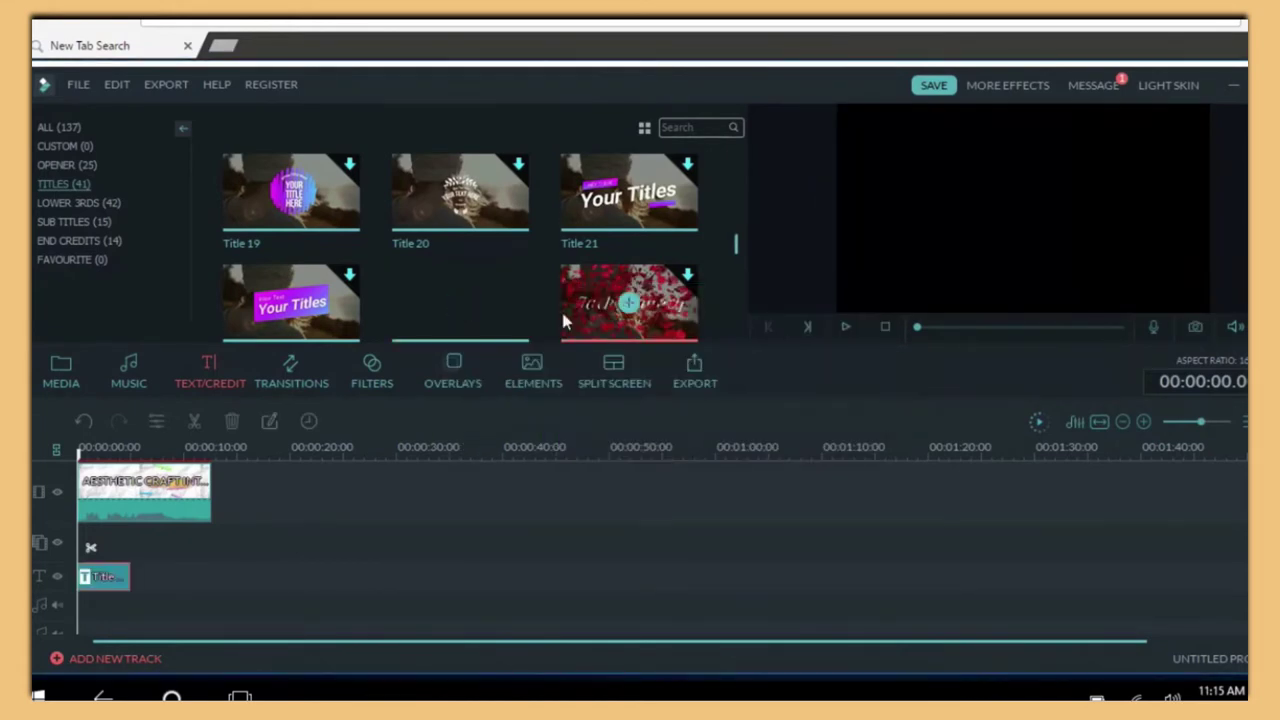
left_click(845, 327)
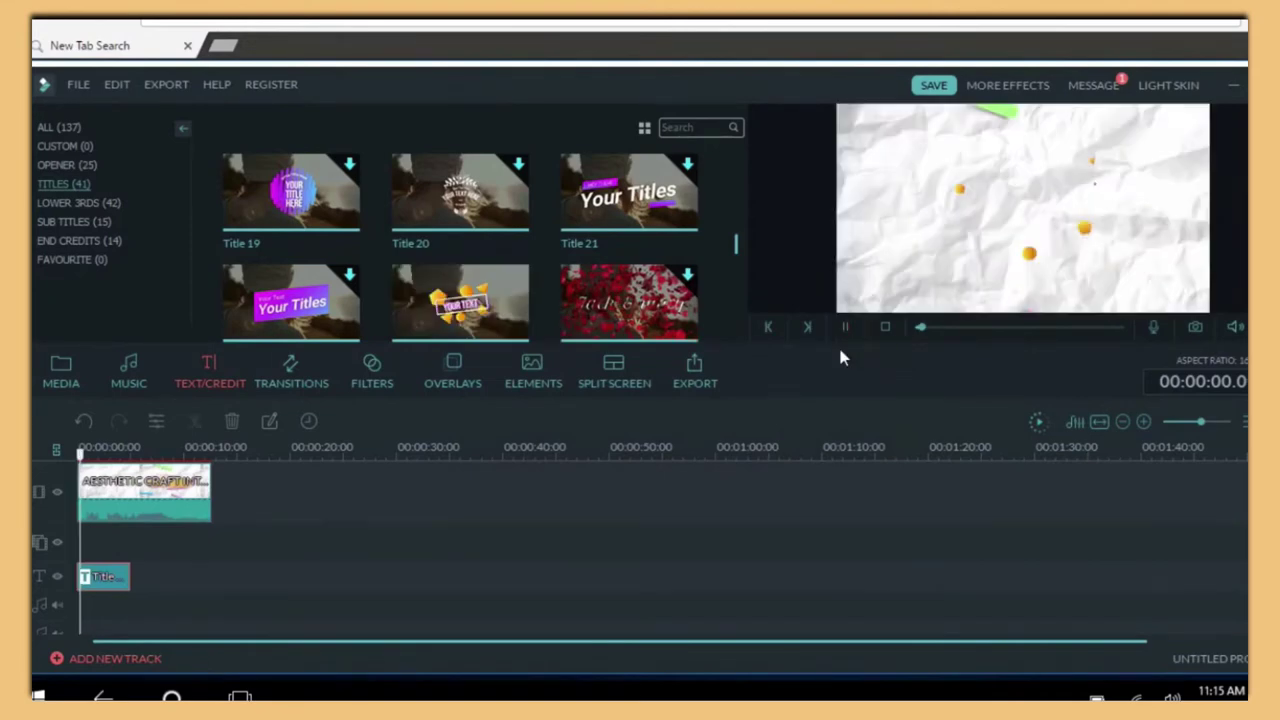
left_click(846, 328)
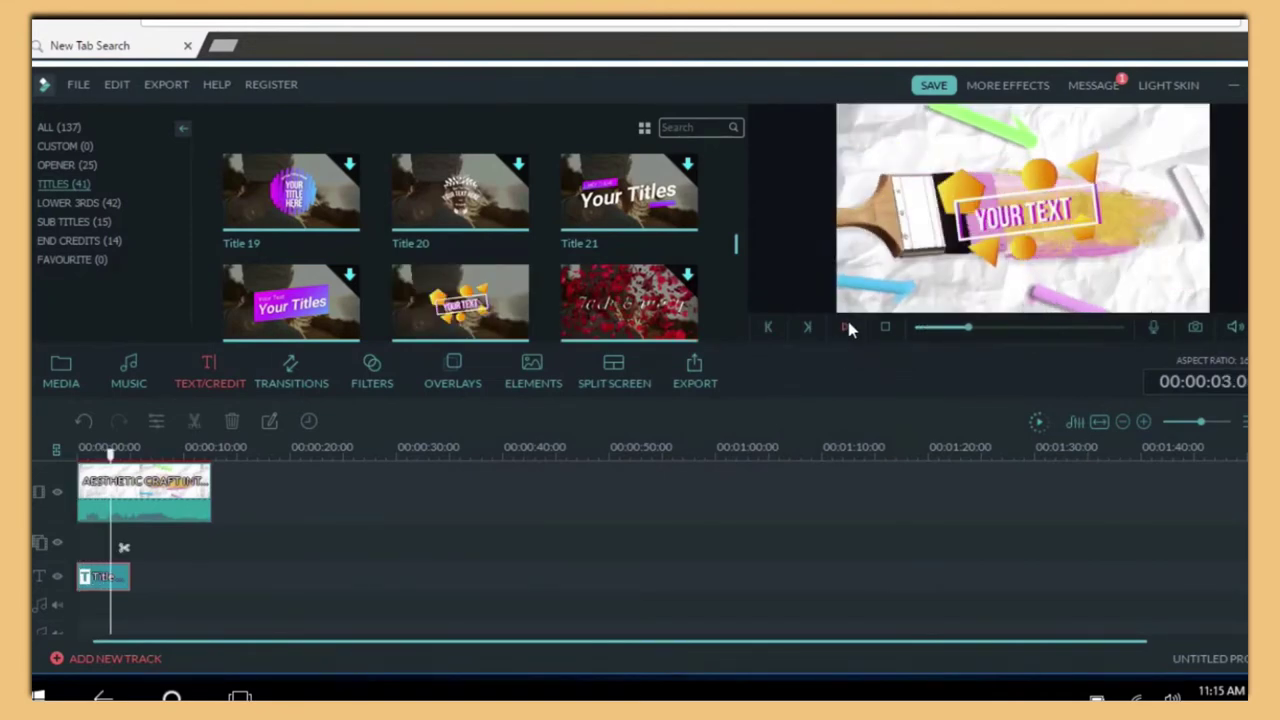
Move the title clip along the text track so that it starts at about 3 seconds, as the paintbrush stroke appears
left_click_drag(108, 584, 134, 585)
left_click(846, 328)
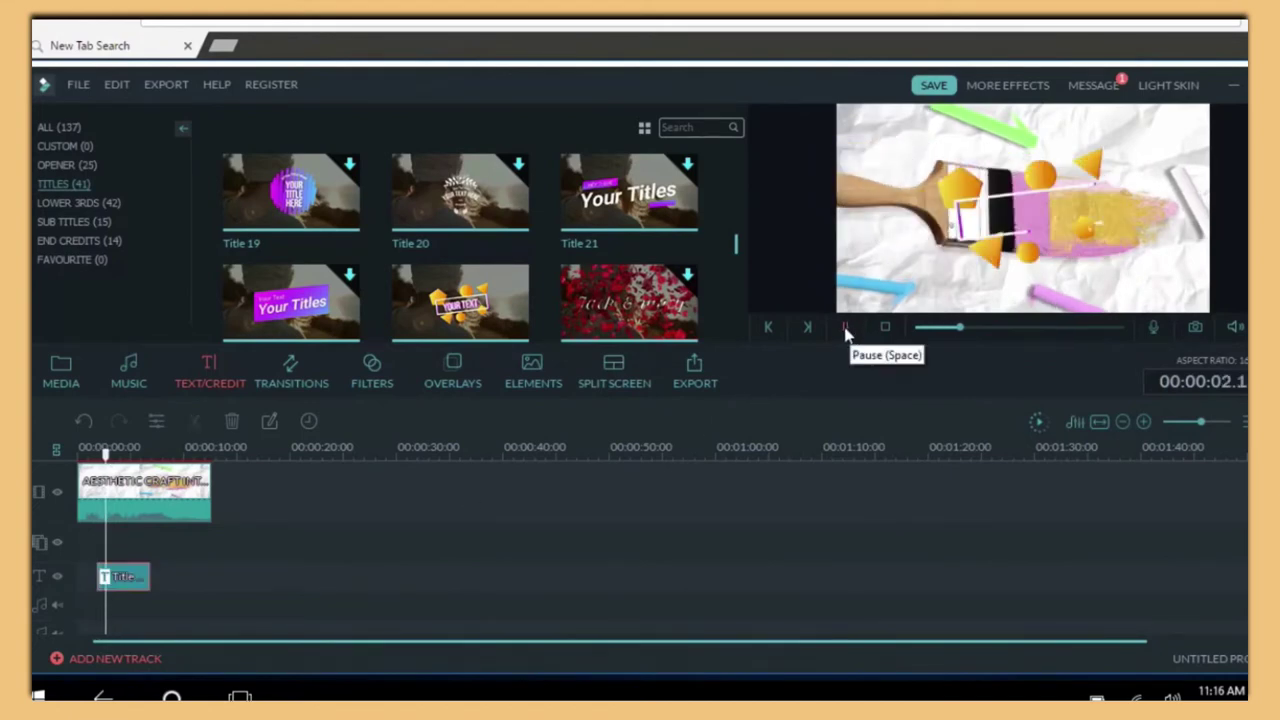
left_click_drag(110, 581, 123, 582)
left_click_drag(991, 328, 991, 328)
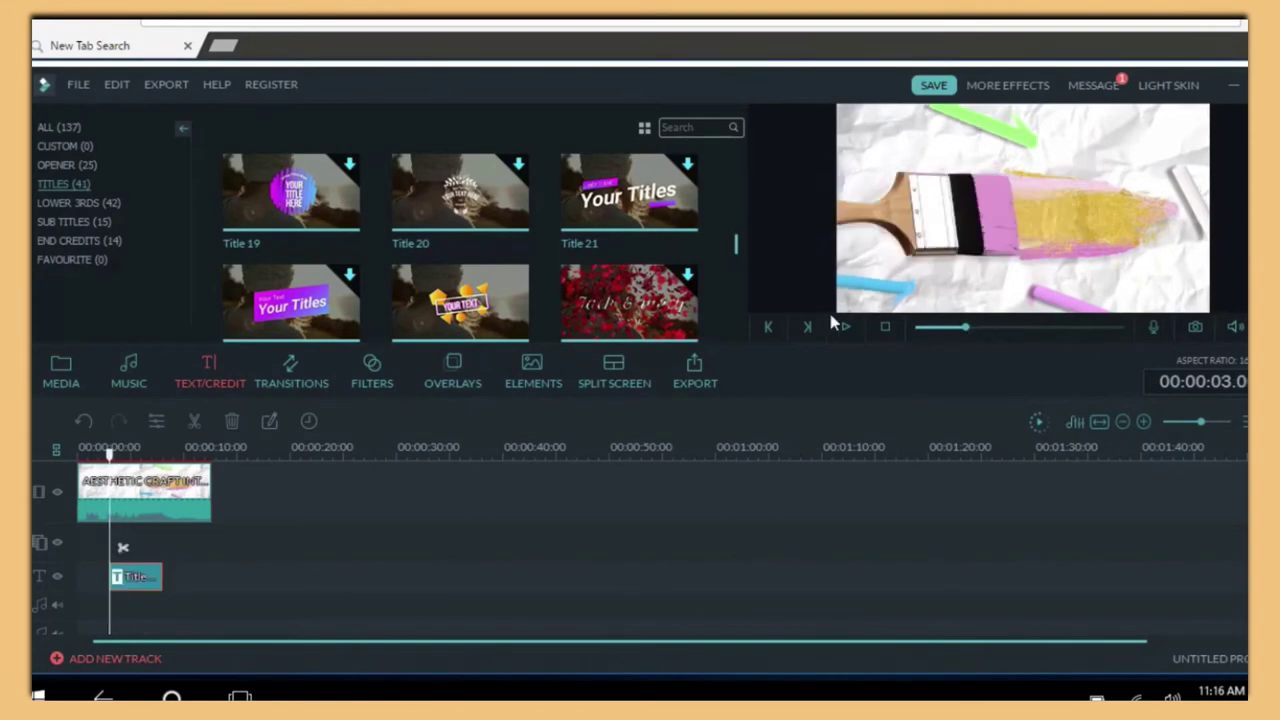
Preview the title over the intro up to its reveal and replace its placeholder text with "JayLuas Editing"
left_click(846, 328)
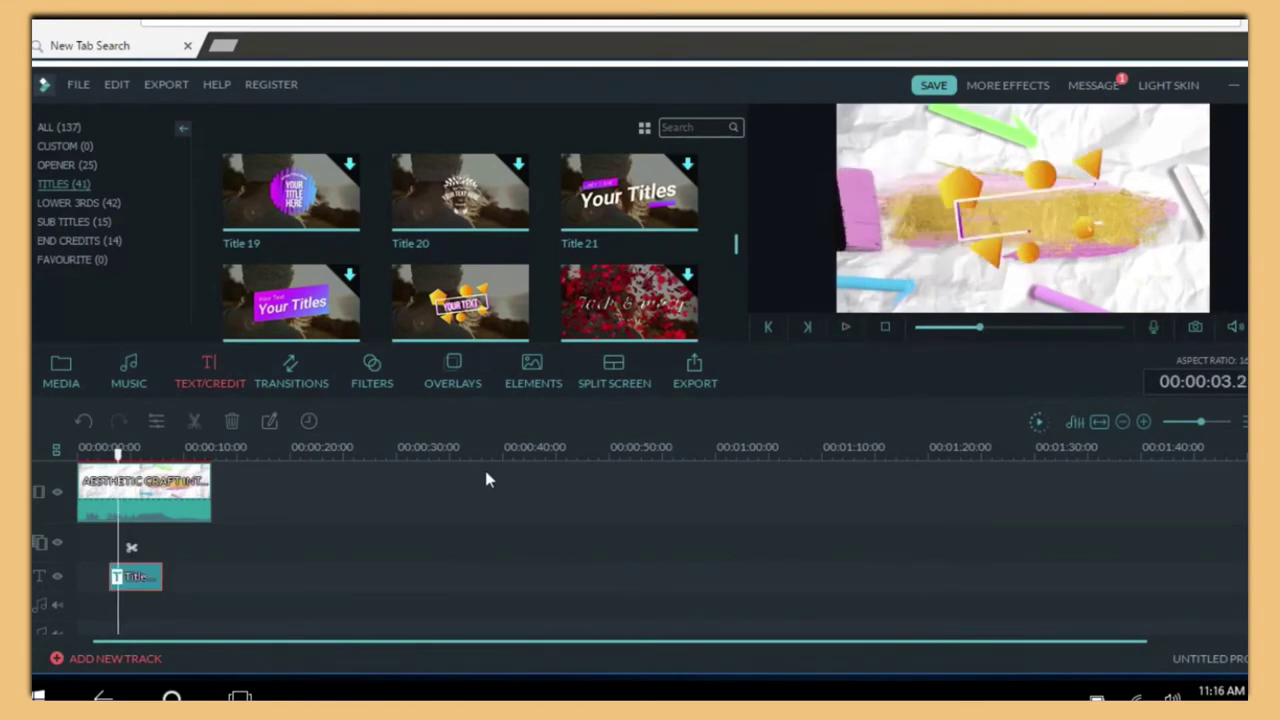
double_click(128, 577)
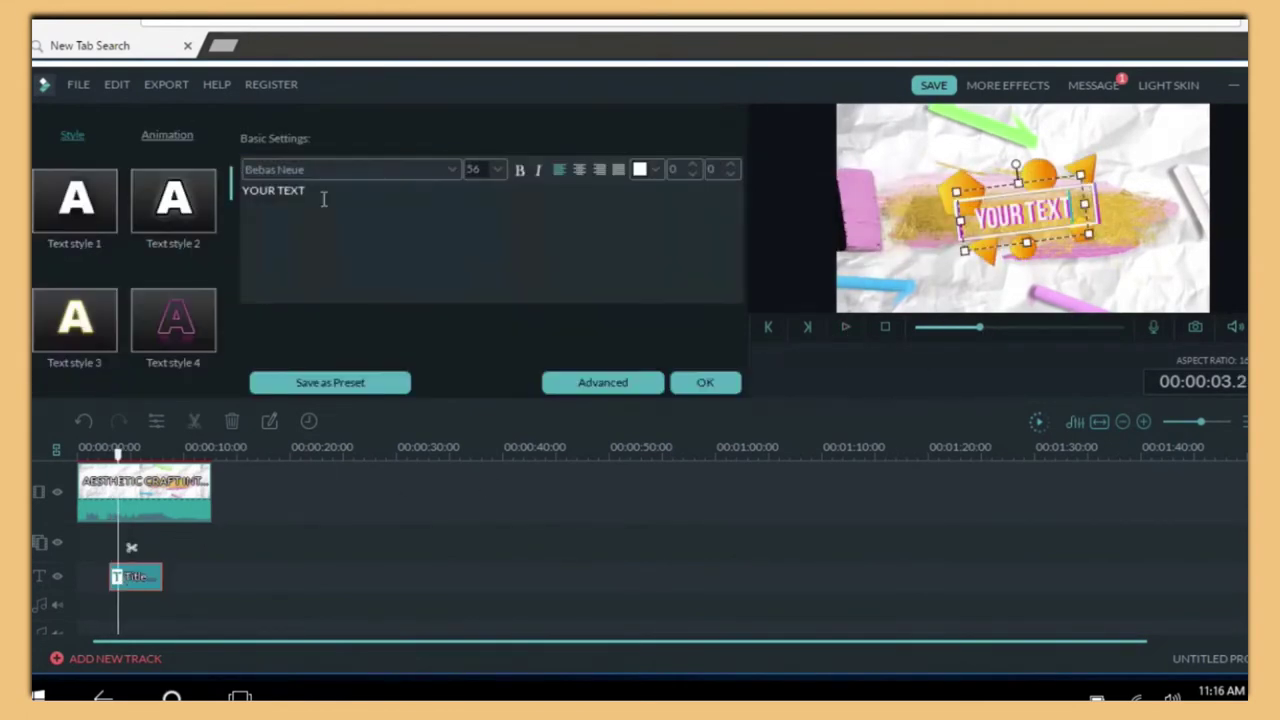
key("BackSpace")
key("BackSpace")
key("BackSpace")
key("BackSpace")
key("BackSpace")
key("BackSpace")
key("BackSpace")
key("BackSpace")
key("BackSpace")
type("Jay")
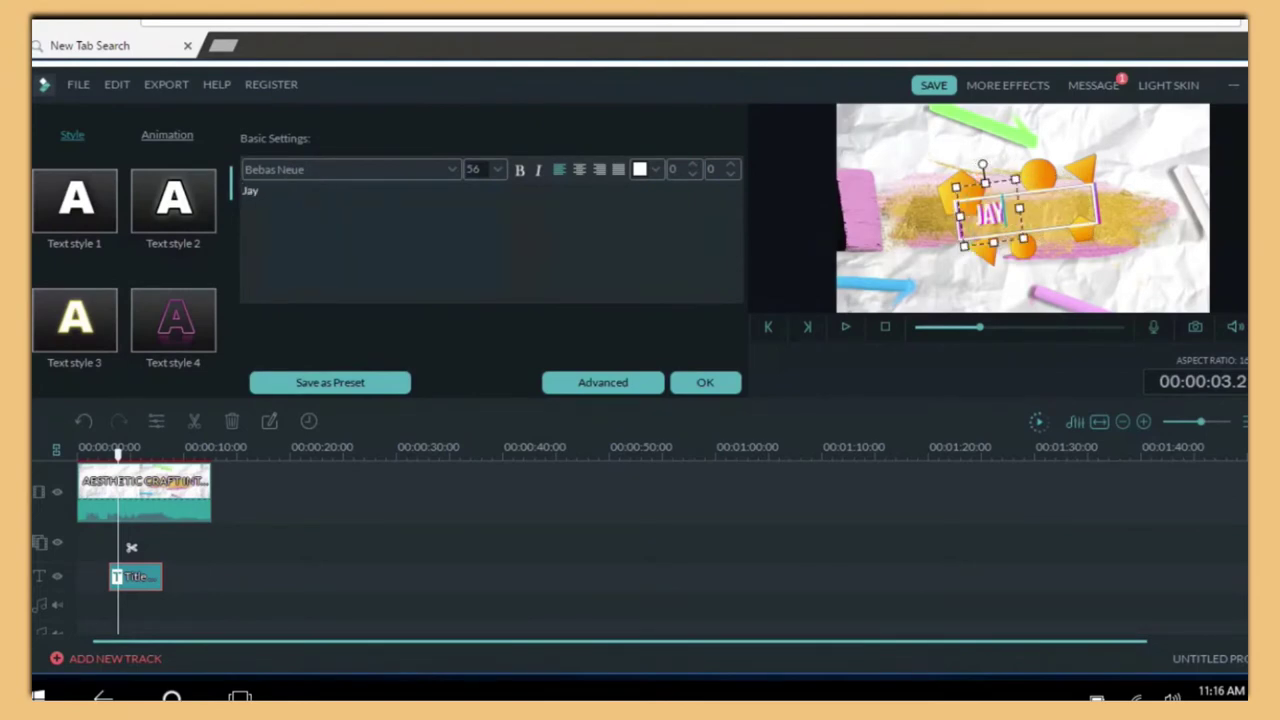
type("Luas Edi")
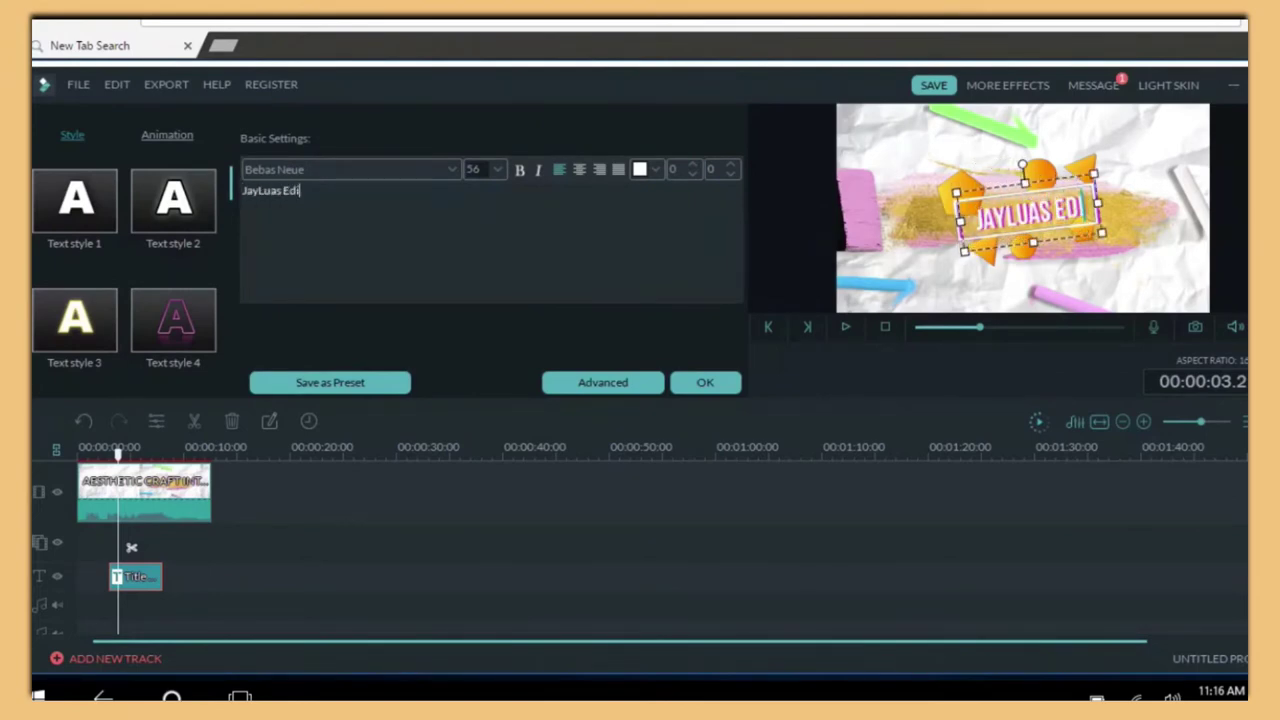
type("ting")
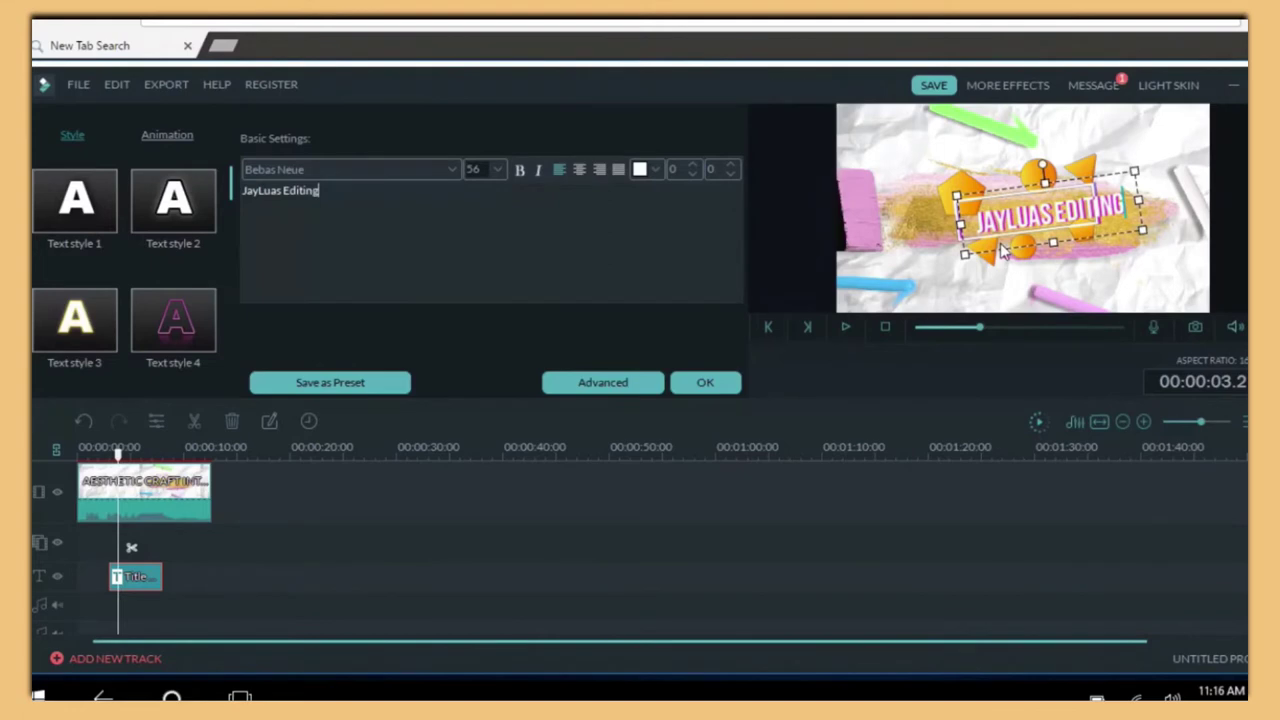
Set the title text's font to Blacklisted and shift the text left over the white frame
left_click_drag(1000, 256, 982, 254)
left_click(496, 170)
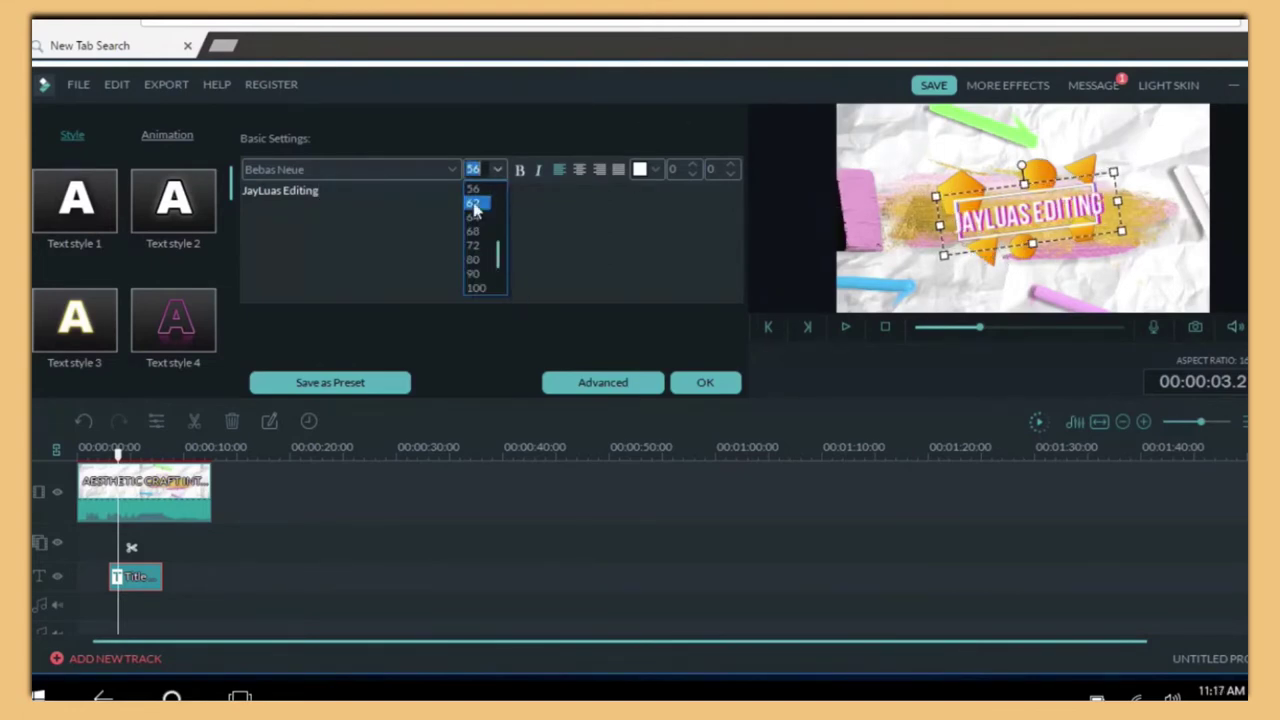
left_click(441, 166)
left_click(445, 168)
scroll(458, 292, "down", 2)
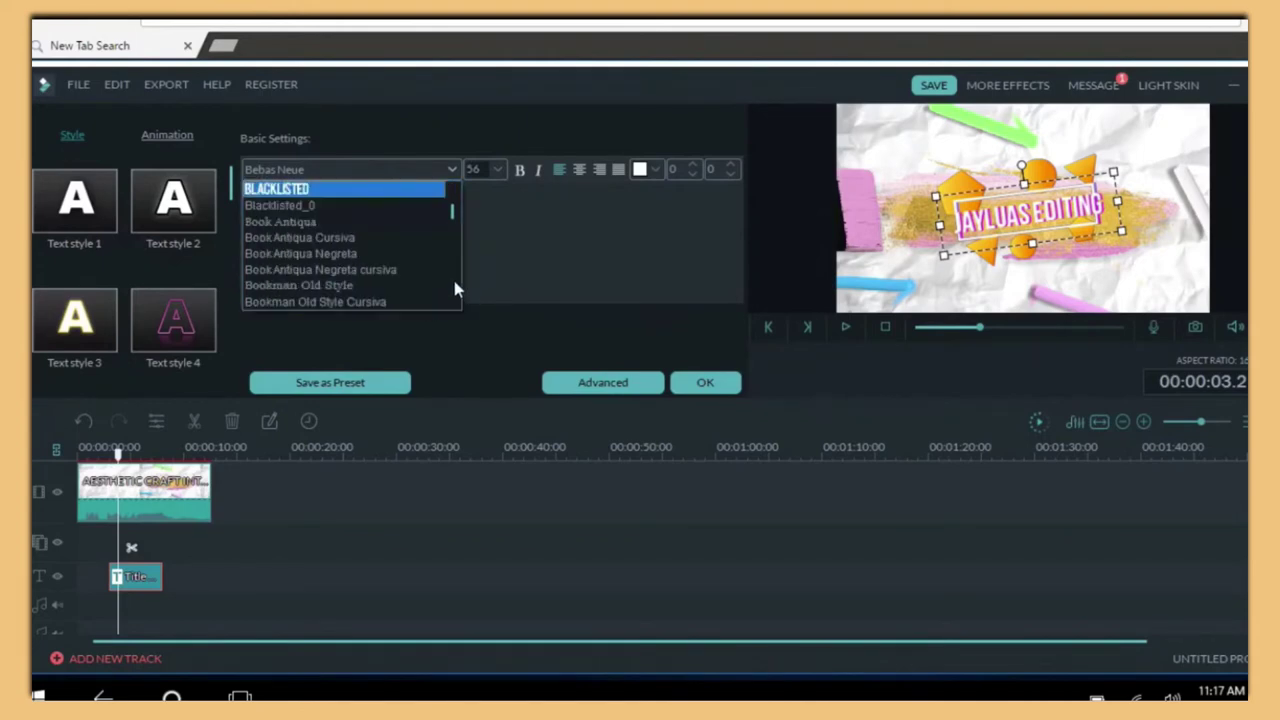
mouse_move(452, 218)
left_mouse_down()
mouse_move(449, 177)
mouse_move(451, 209)
left_mouse_up()
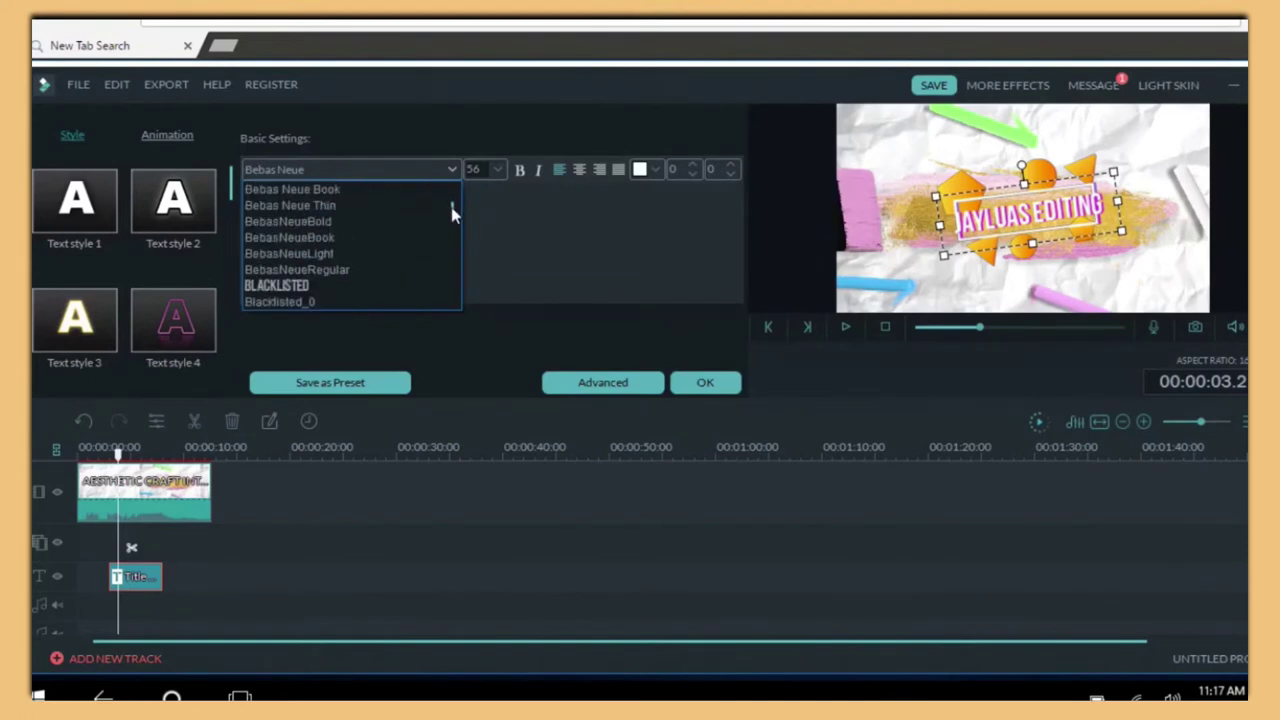
left_click(366, 288)
left_click_drag(1053, 236, 1034, 237)
Try font sizes 40 and 48 for the title text, settle on 44, and nudge the text over the frame
left_click(497, 170)
left_click(491, 248)
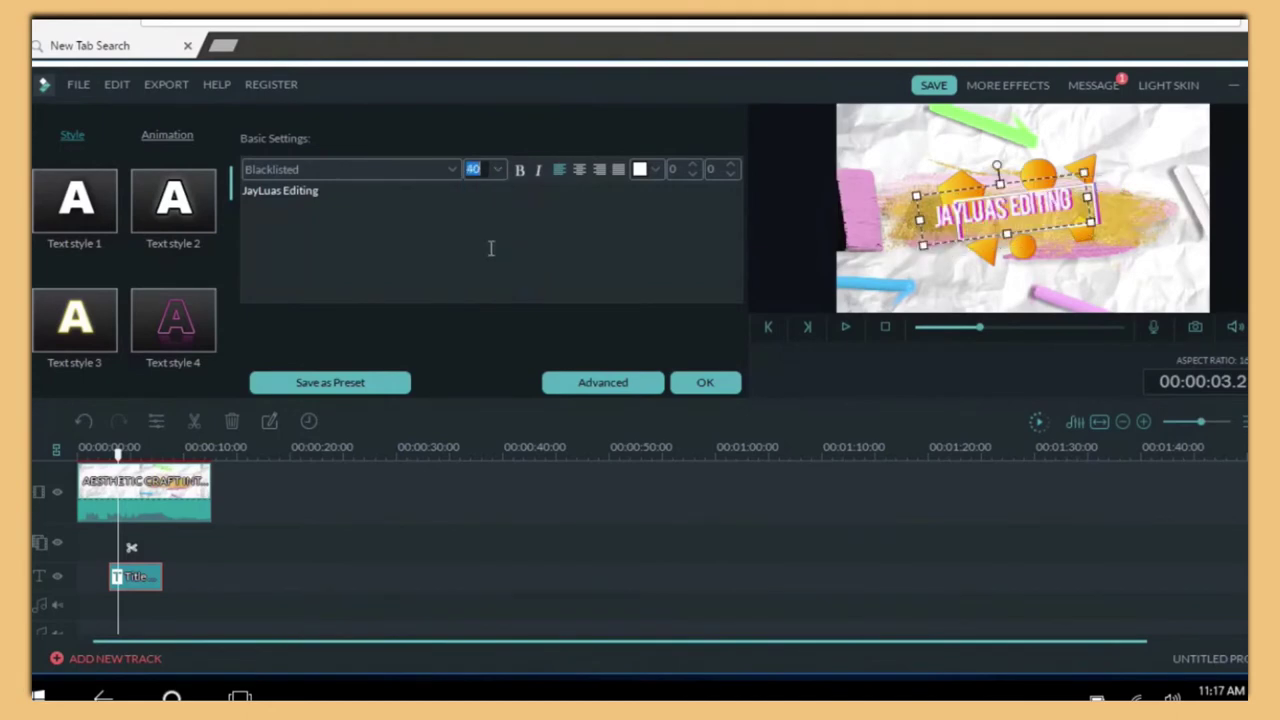
left_click(497, 170)
left_click(485, 228)
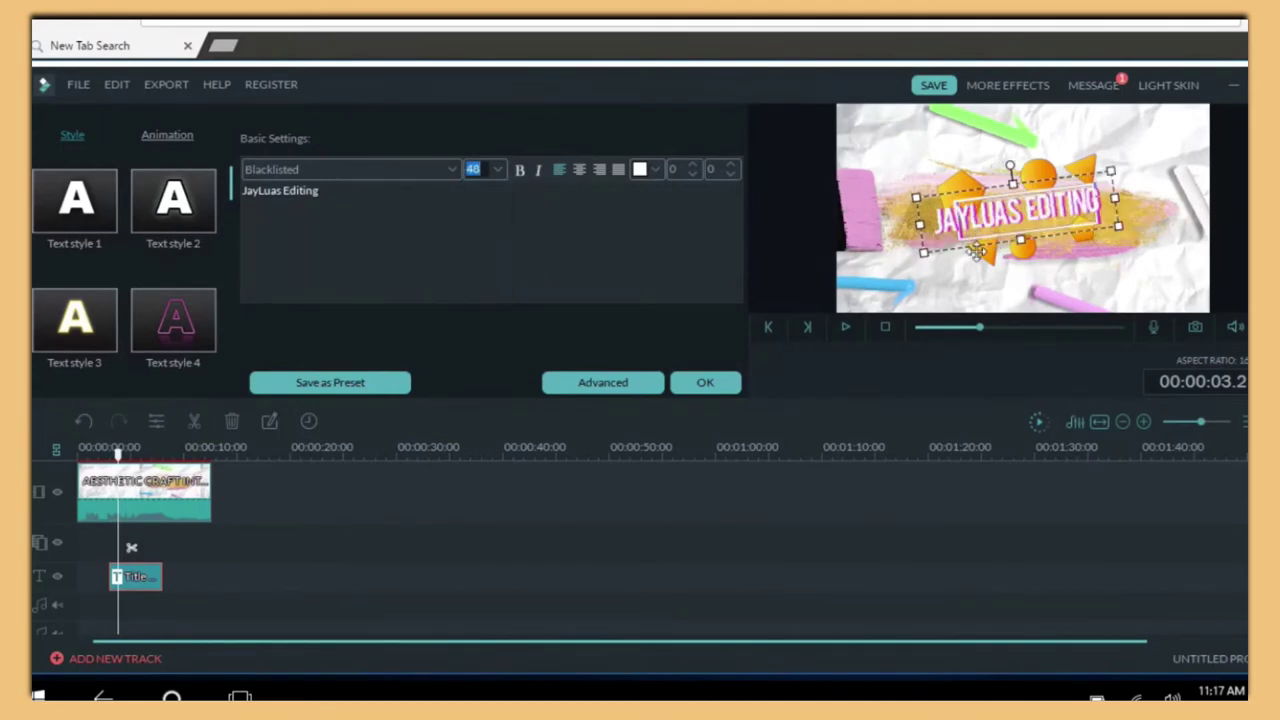
left_click_drag(972, 246, 985, 258)
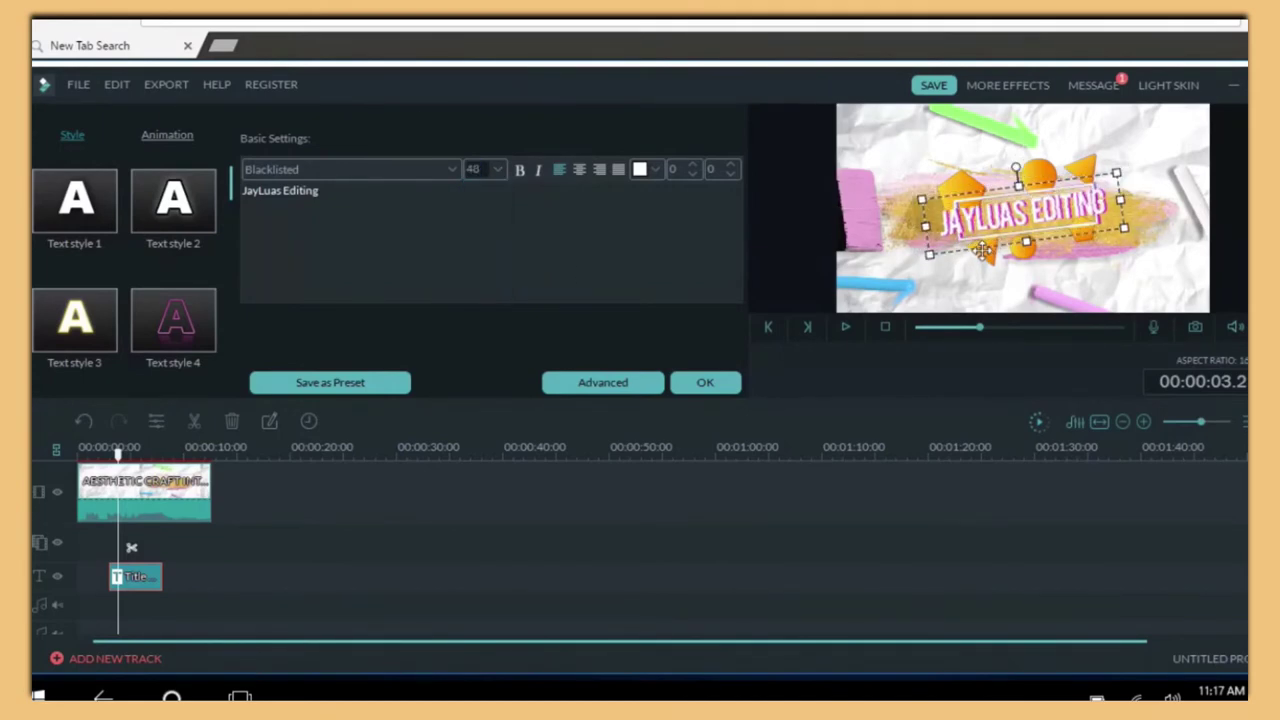
left_click(497, 170)
left_click(474, 273)
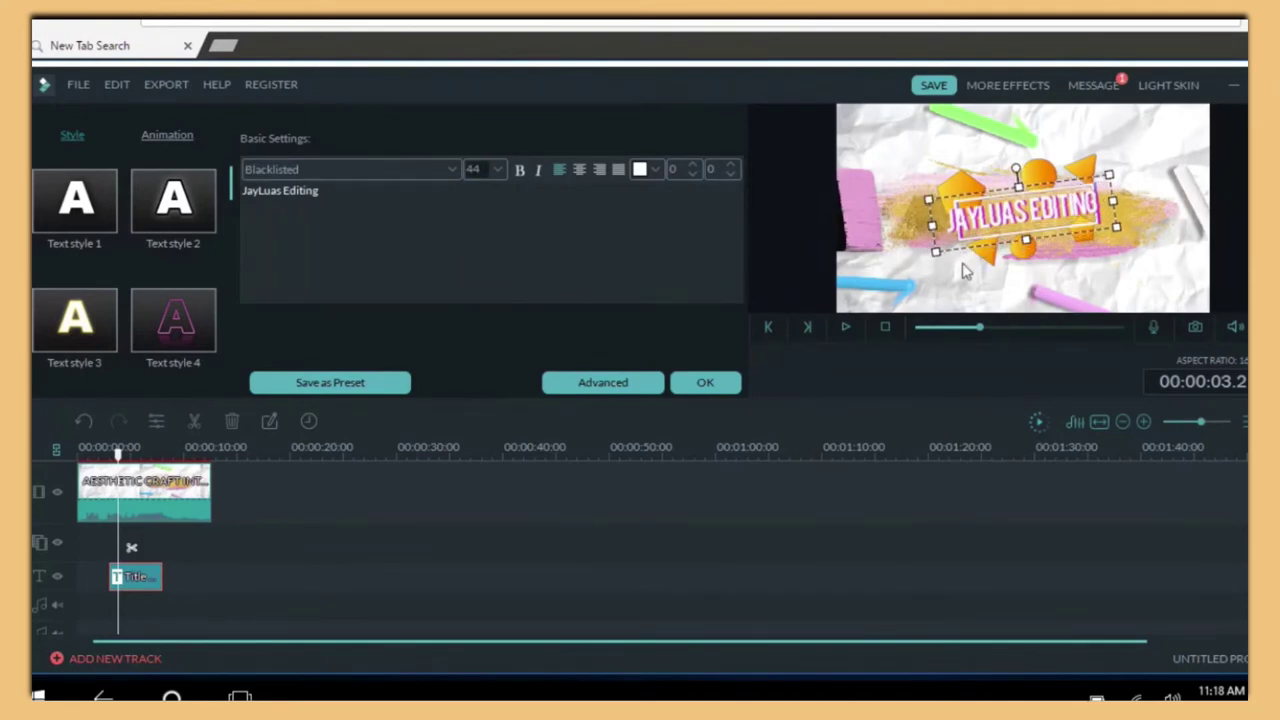
left_click(966, 265)
left_click(998, 229)
Switch to Google Chrome, look through the dafont.com home page, and search the site for "luna"
key("super")
left_click(38, 175)
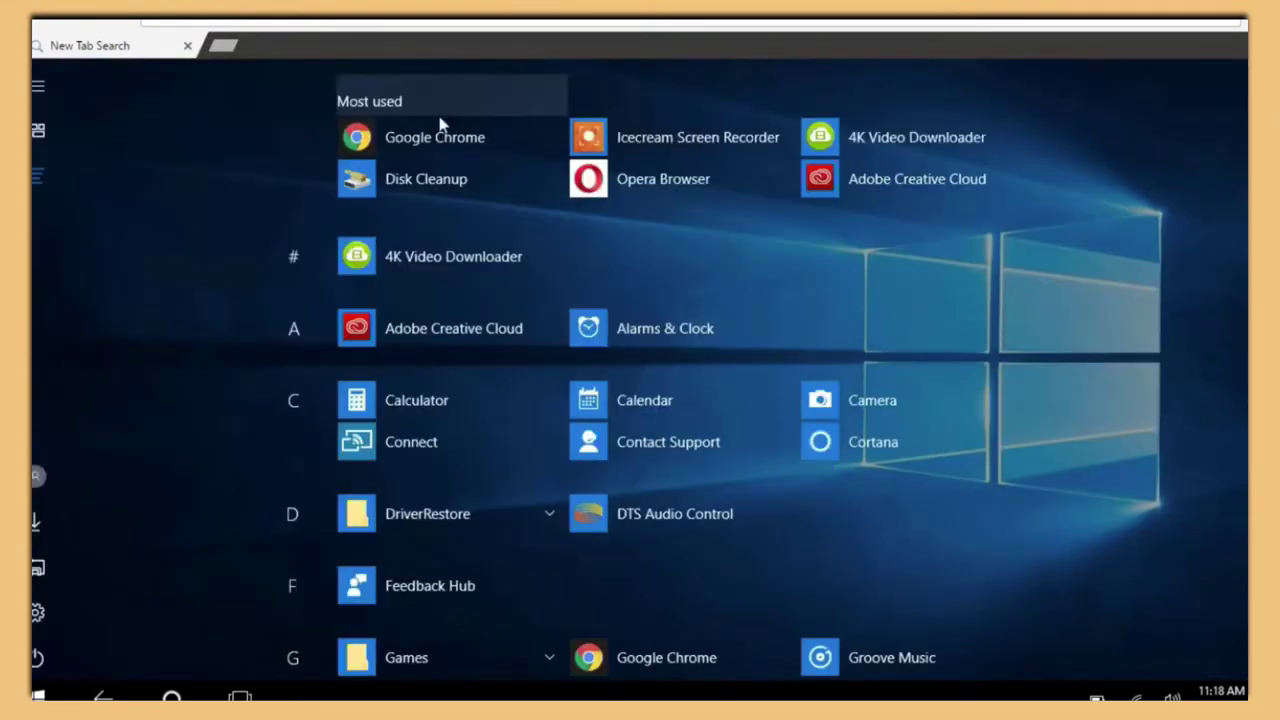
left_click(505, 130)
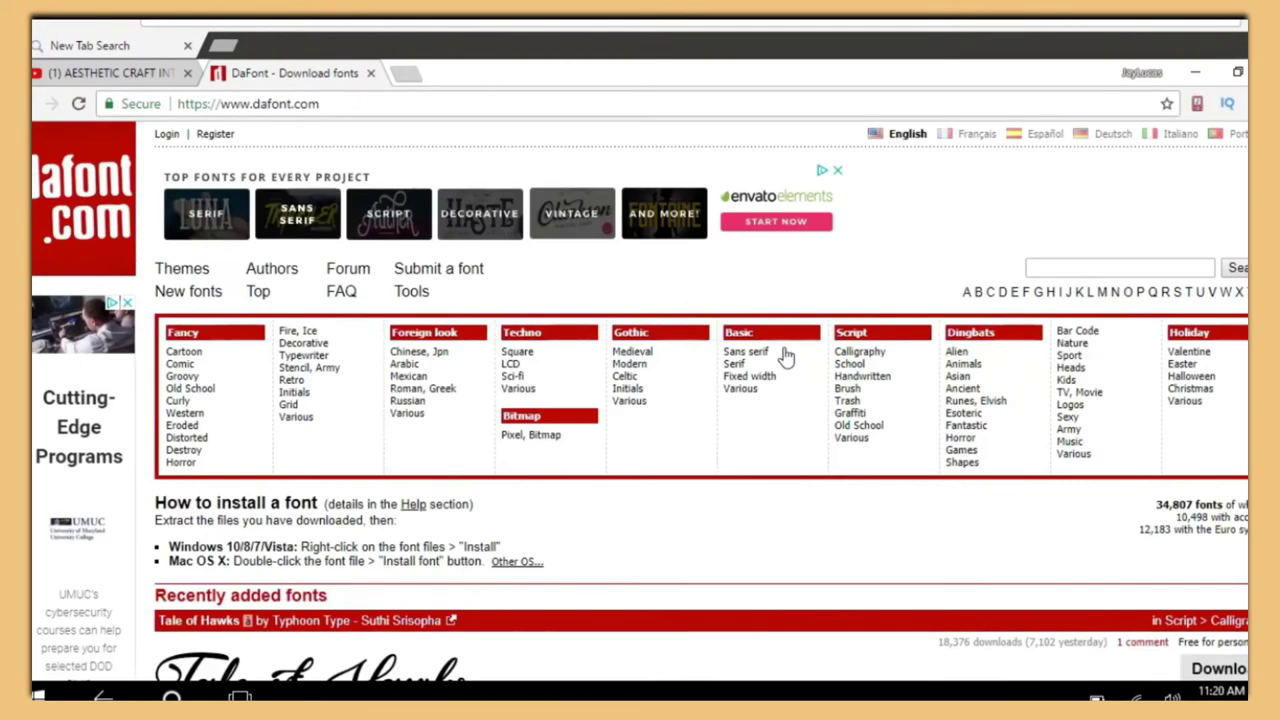
scroll(785, 357, "down", 6)
scroll(640, 400, "down", 3)
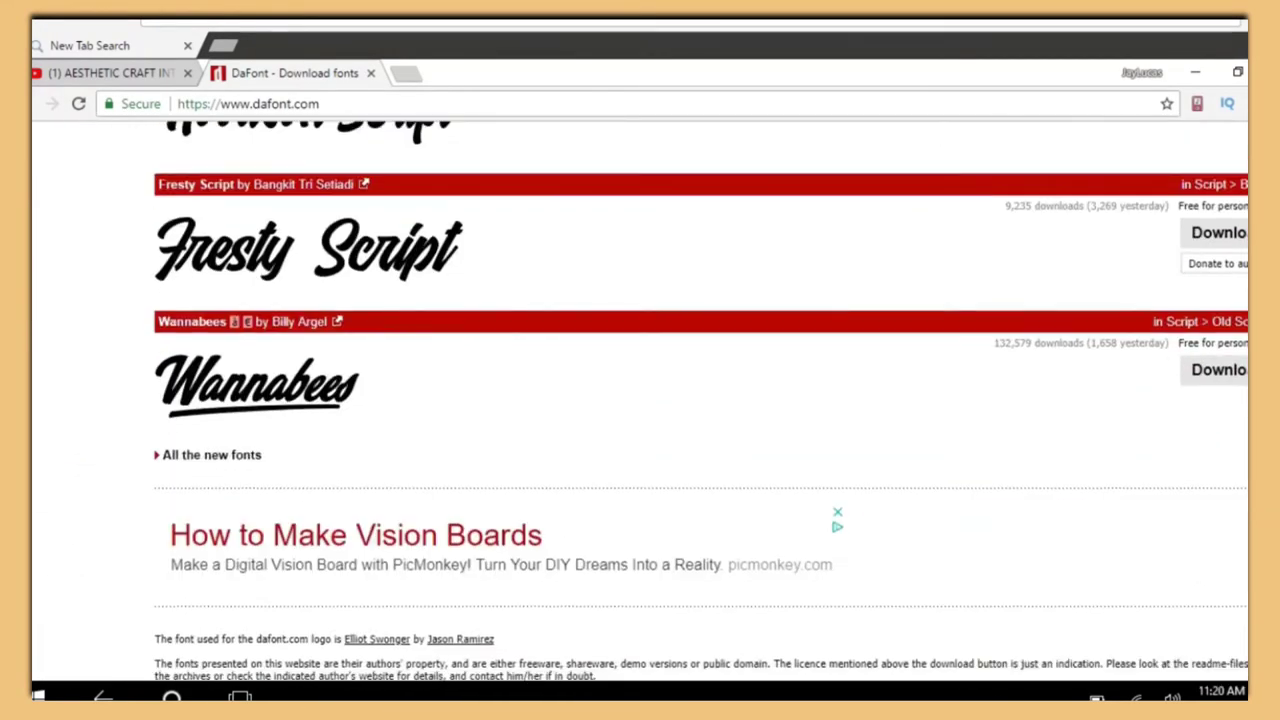
scroll(640, 400, "up", 15)
left_click(1076, 276)
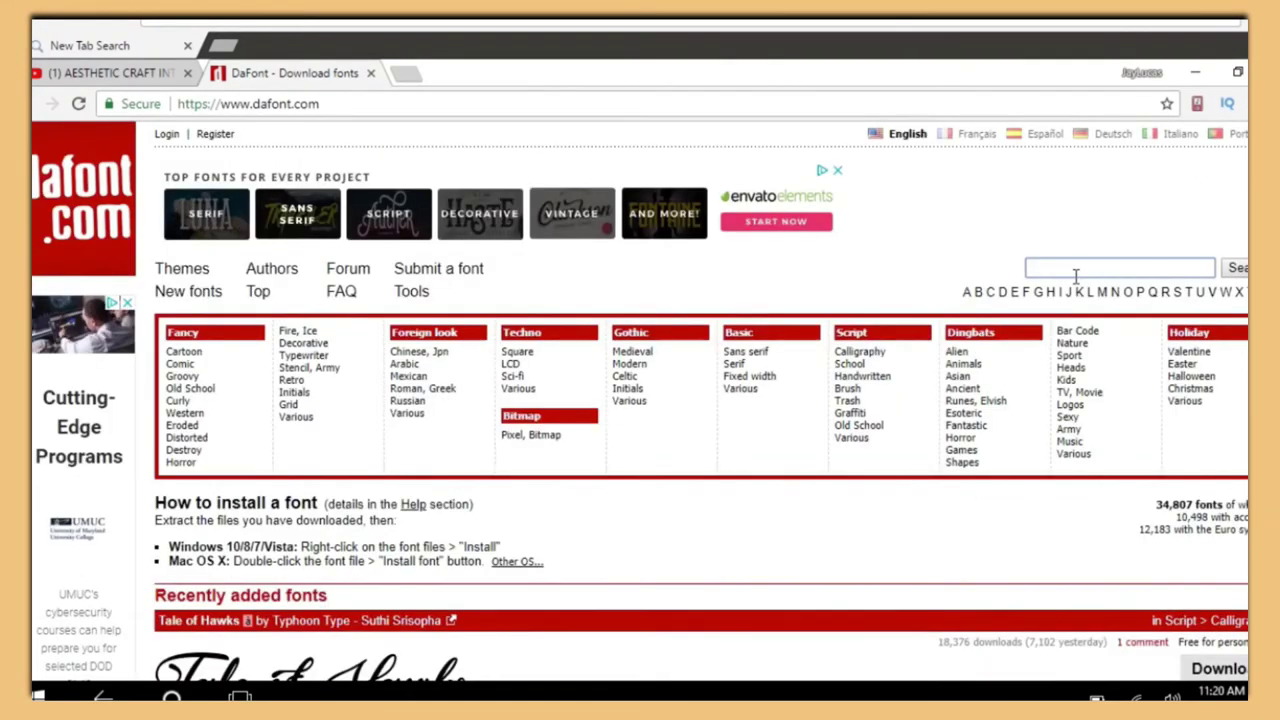
type("luna")
key("Return")
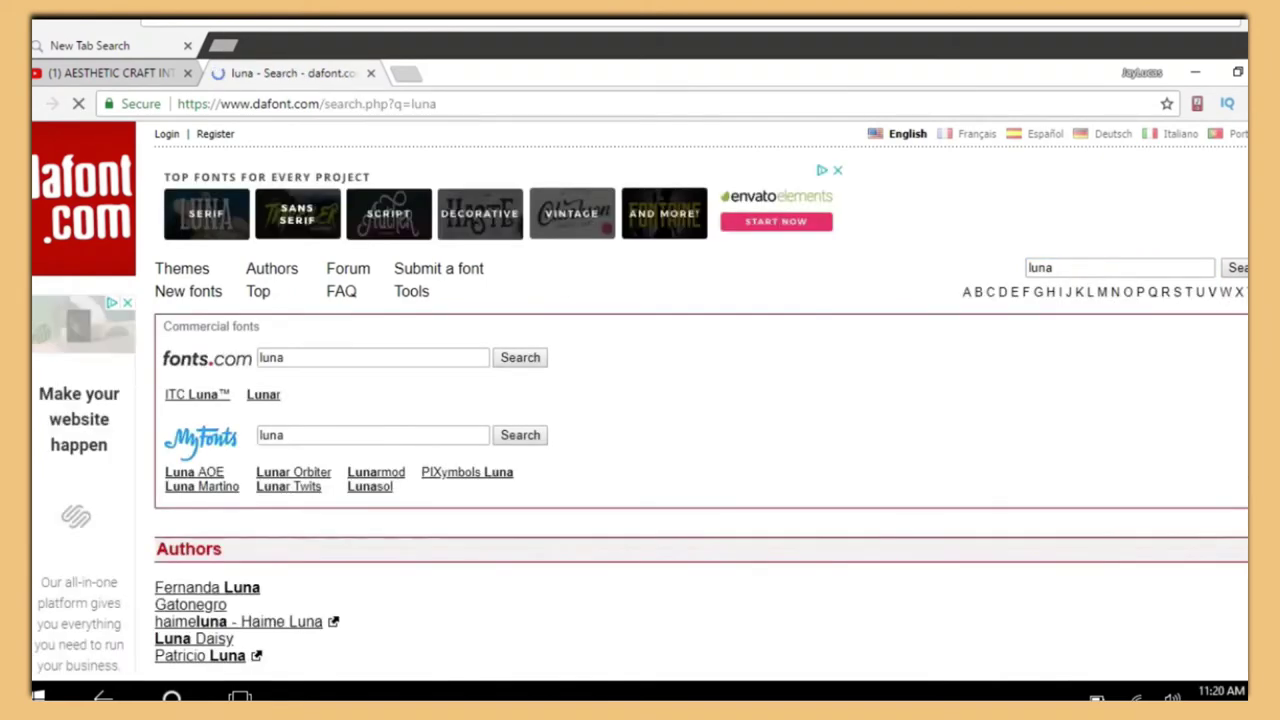
Download the first handwritten Luna font from the search results
scroll(1090, 277, "down", 6)
scroll(1157, 245, "up", 8)
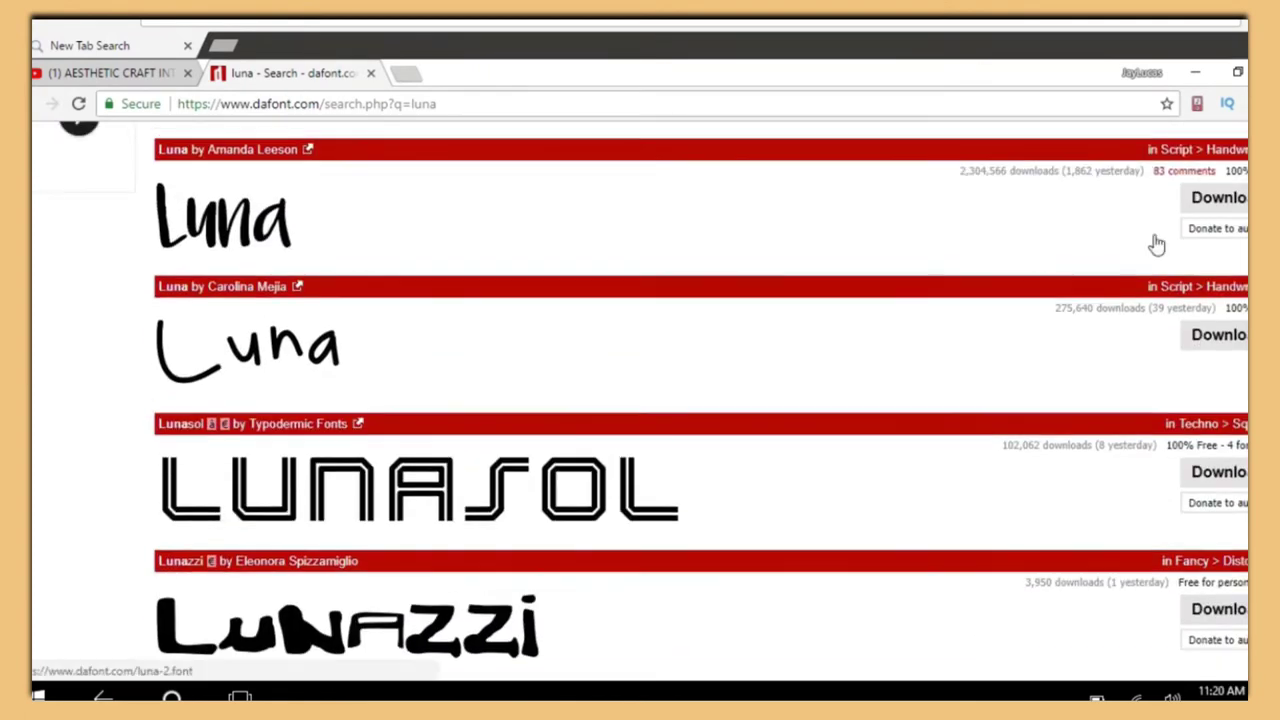
left_click(1208, 200)
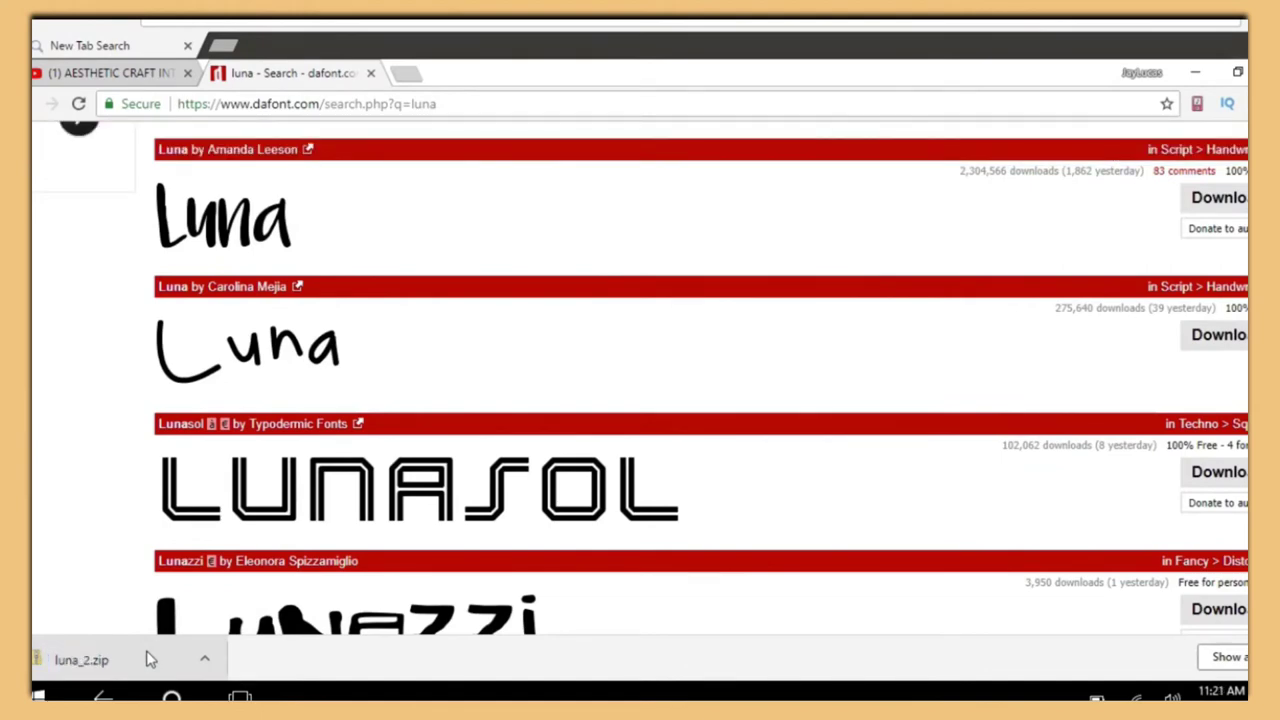
Locate the downloaded luna_2 zip in the Downloads folder and extract it there, skipping the existing Luna.ttf file
left_click(204, 659)
left_click(225, 540)
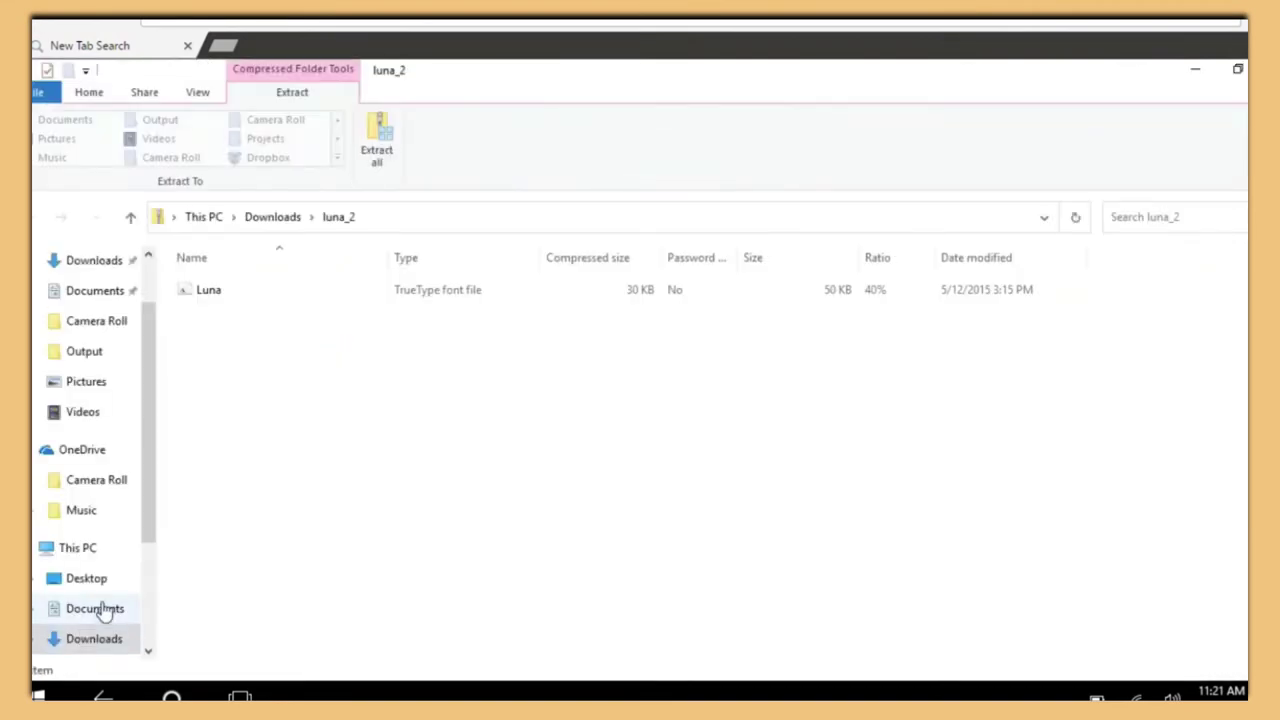
left_click(94, 638)
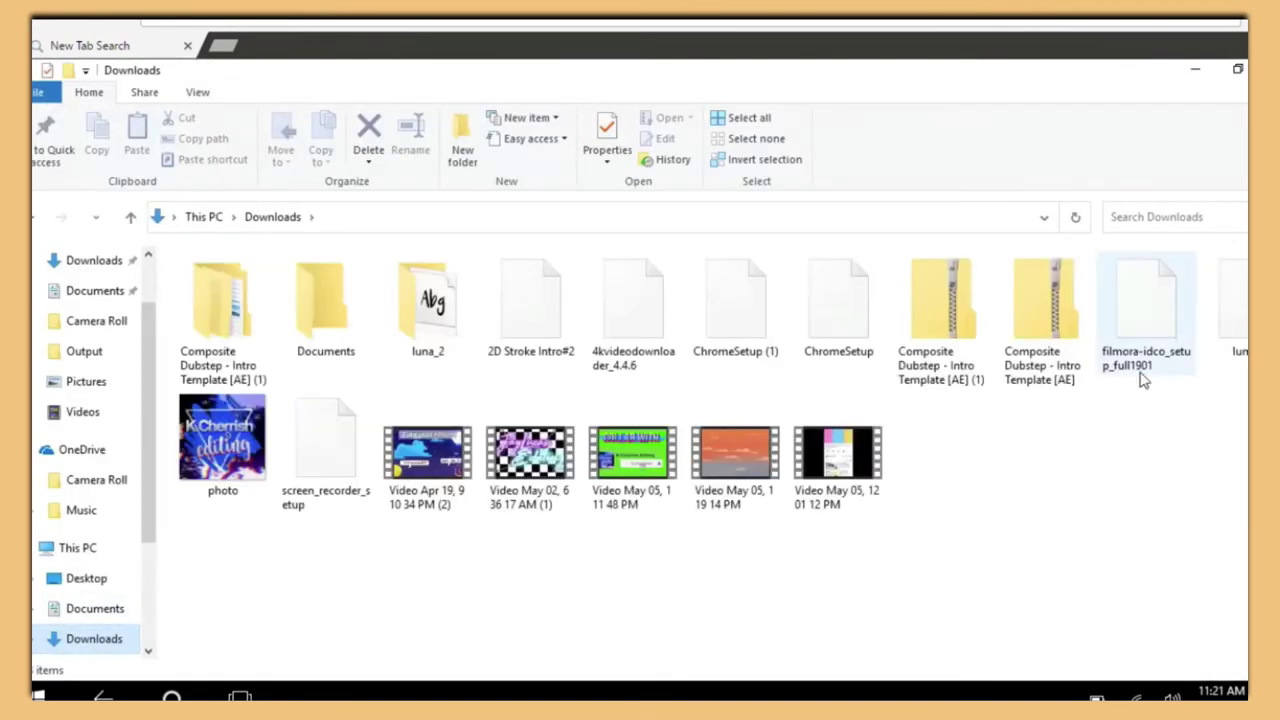
double_click(1225, 330)
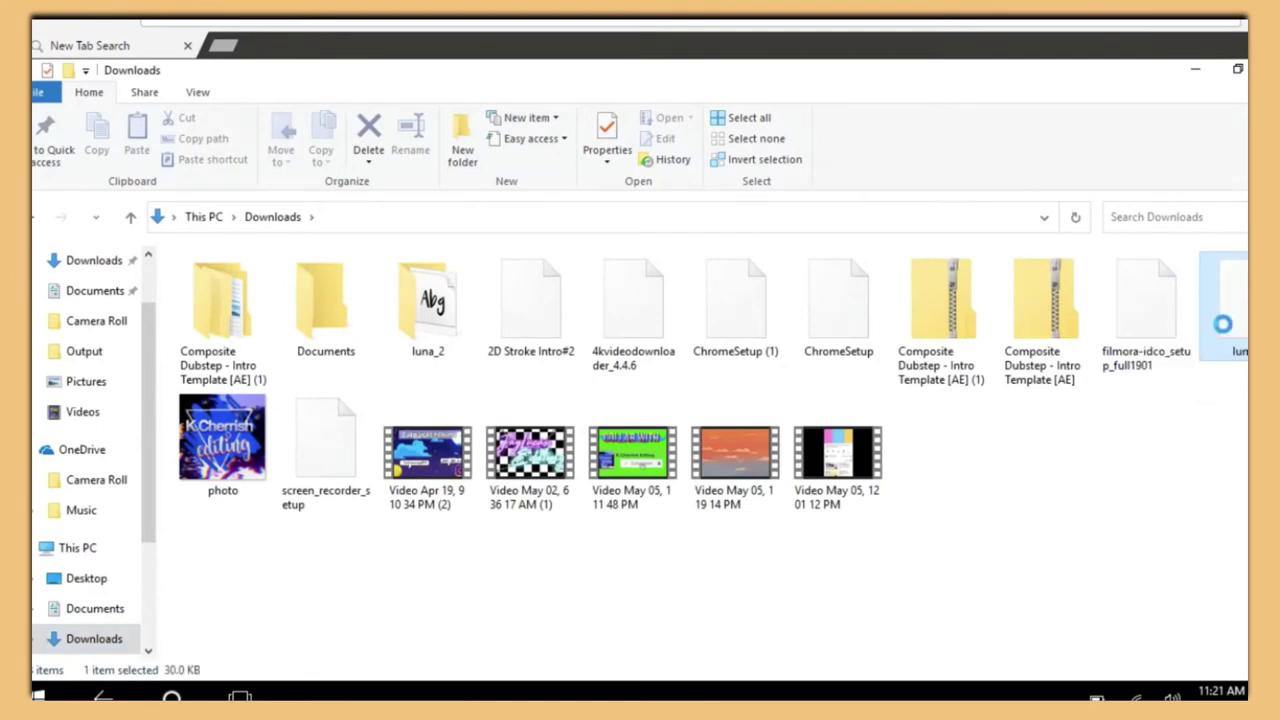
right_click(1222, 323)
left_click(1112, 326)
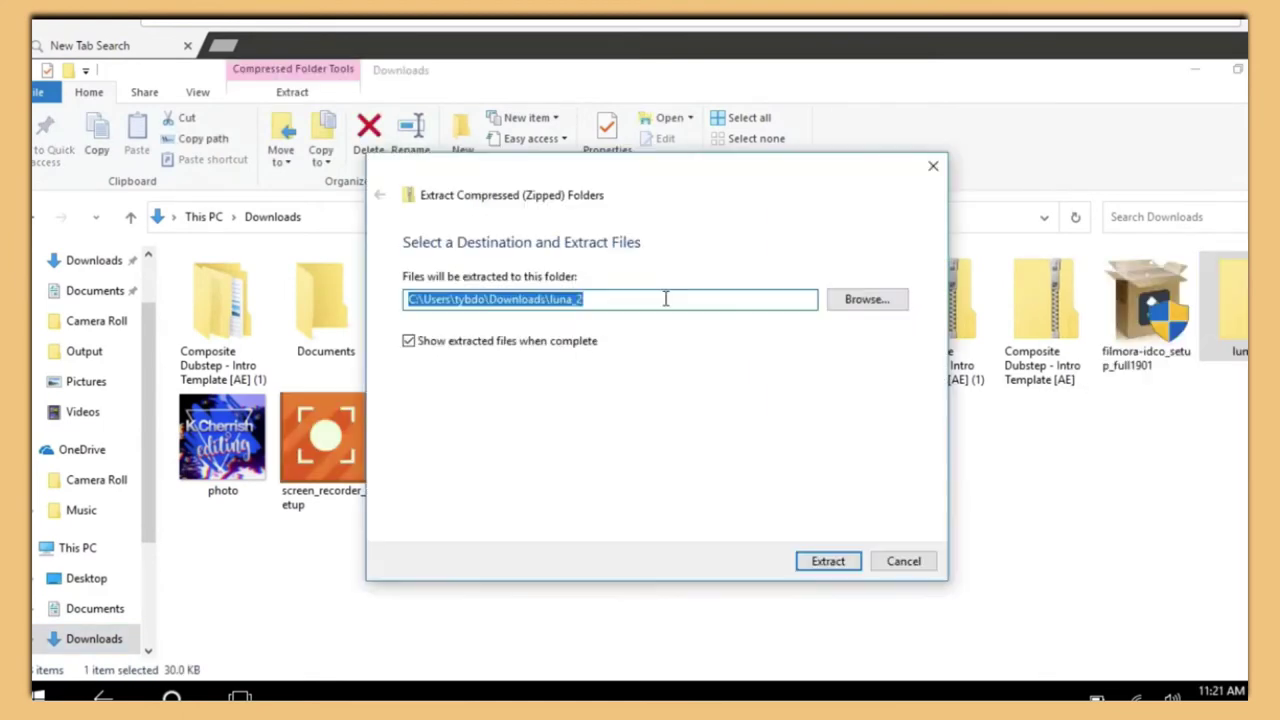
left_click(812, 563)
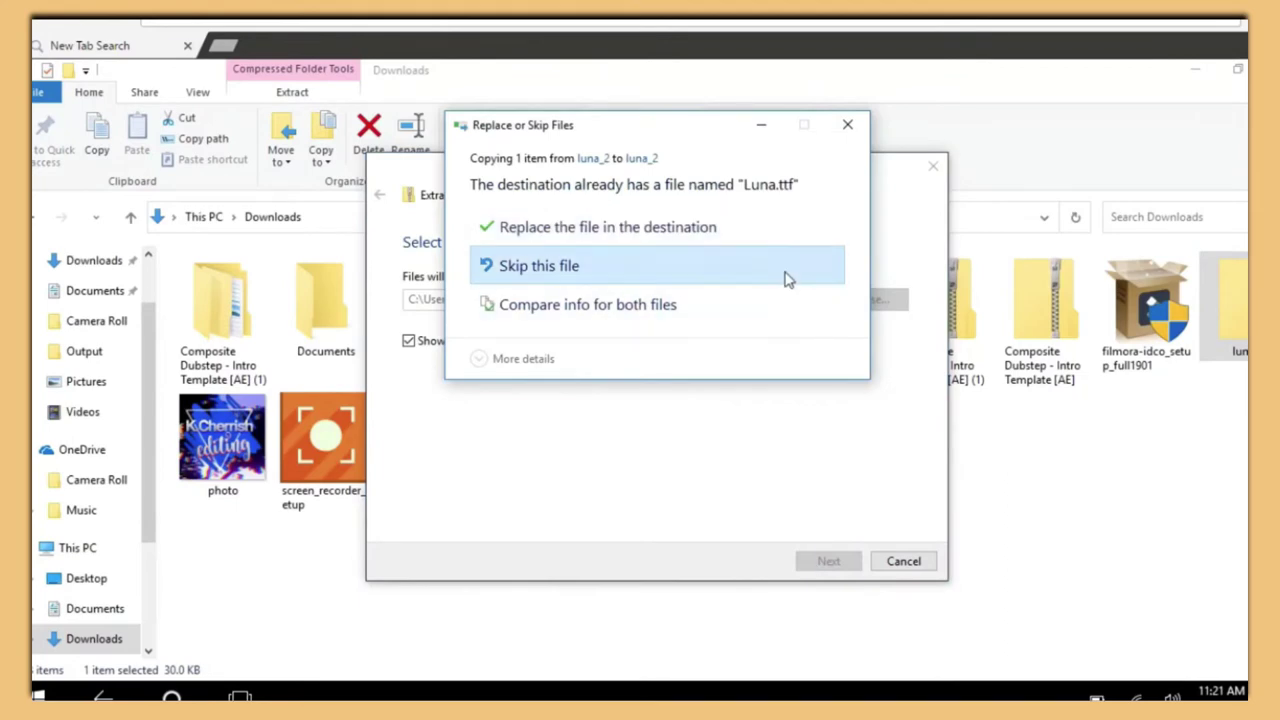
left_click(787, 279)
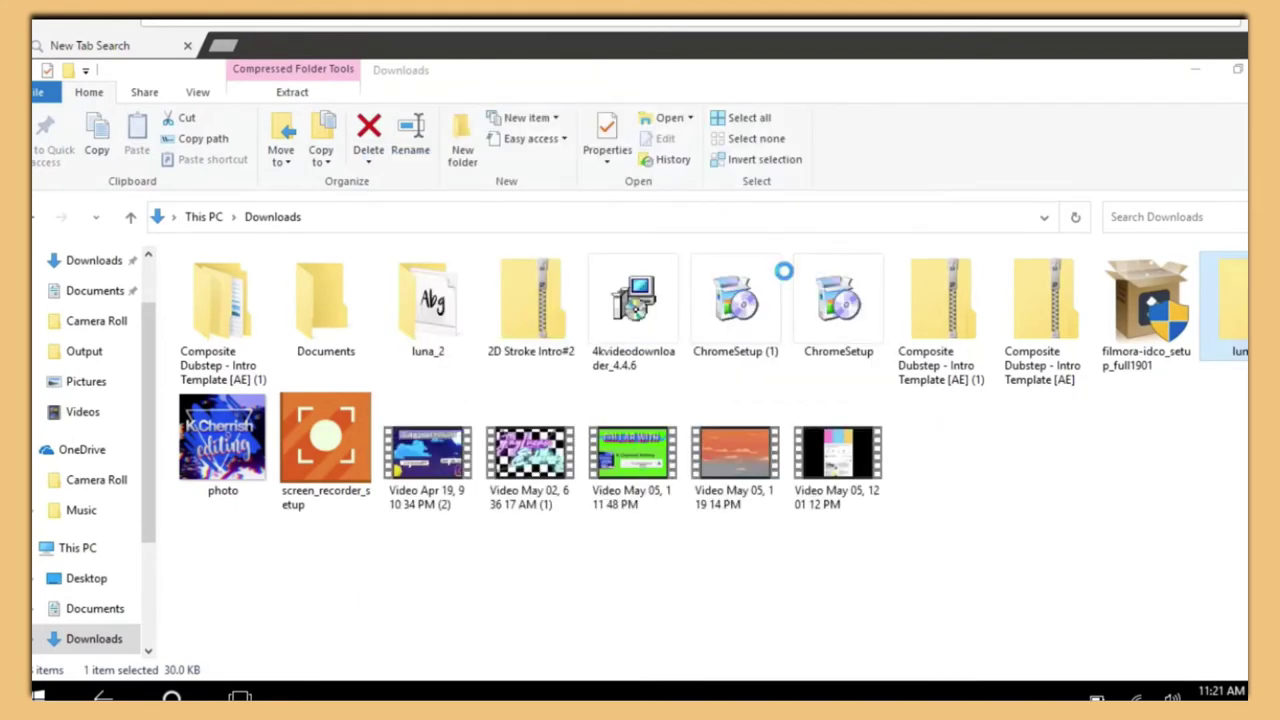
Install the Luna TrueType font from the extracted luna_2 folder
right_click(612, 291)
left_click(632, 347)
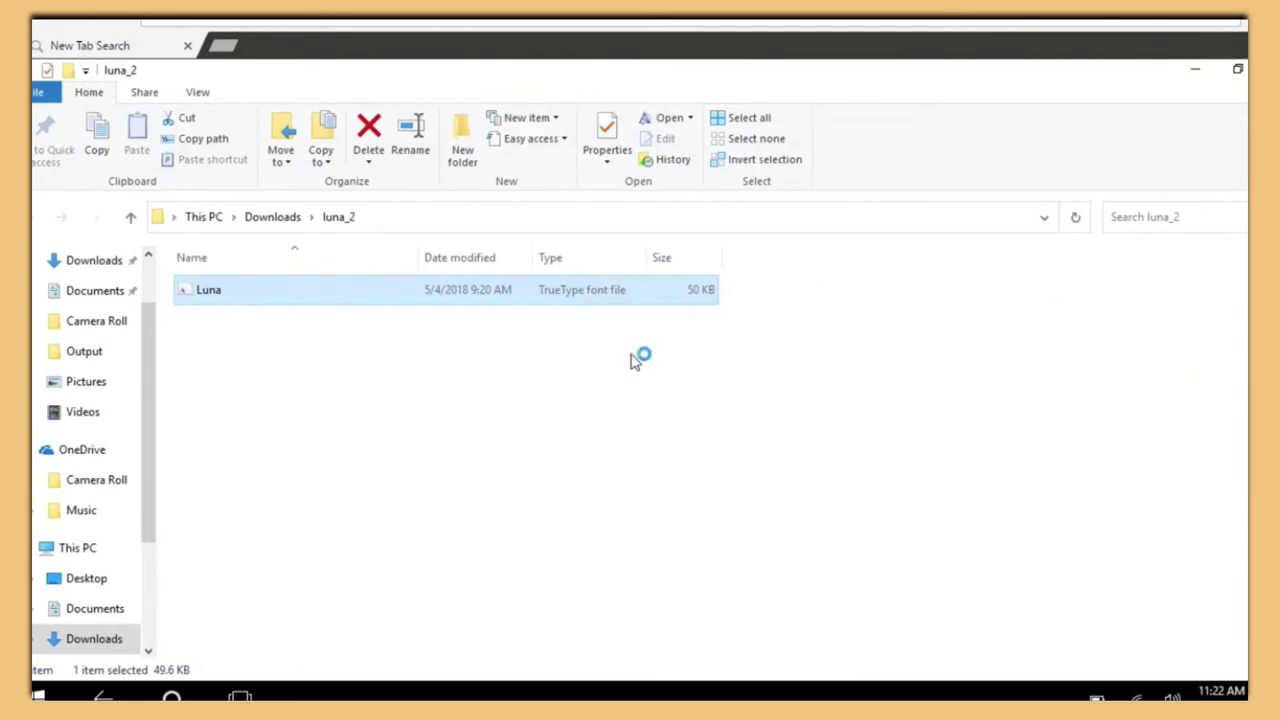
left_click(699, 392)
right_click(688, 318)
left_click(728, 347)
left_click(690, 394)
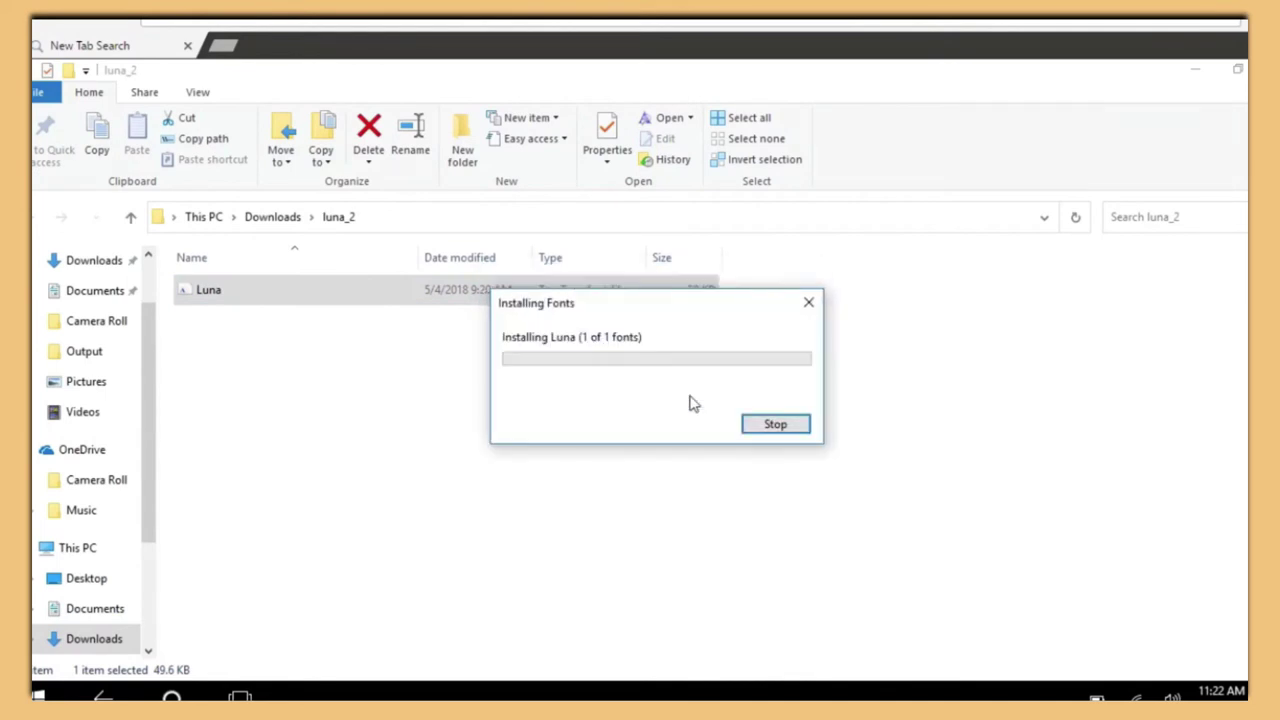
Switch back to Wondershare Filmora, change the title text's font to Luna, and center the text within the white frame
left_click(1195, 70)
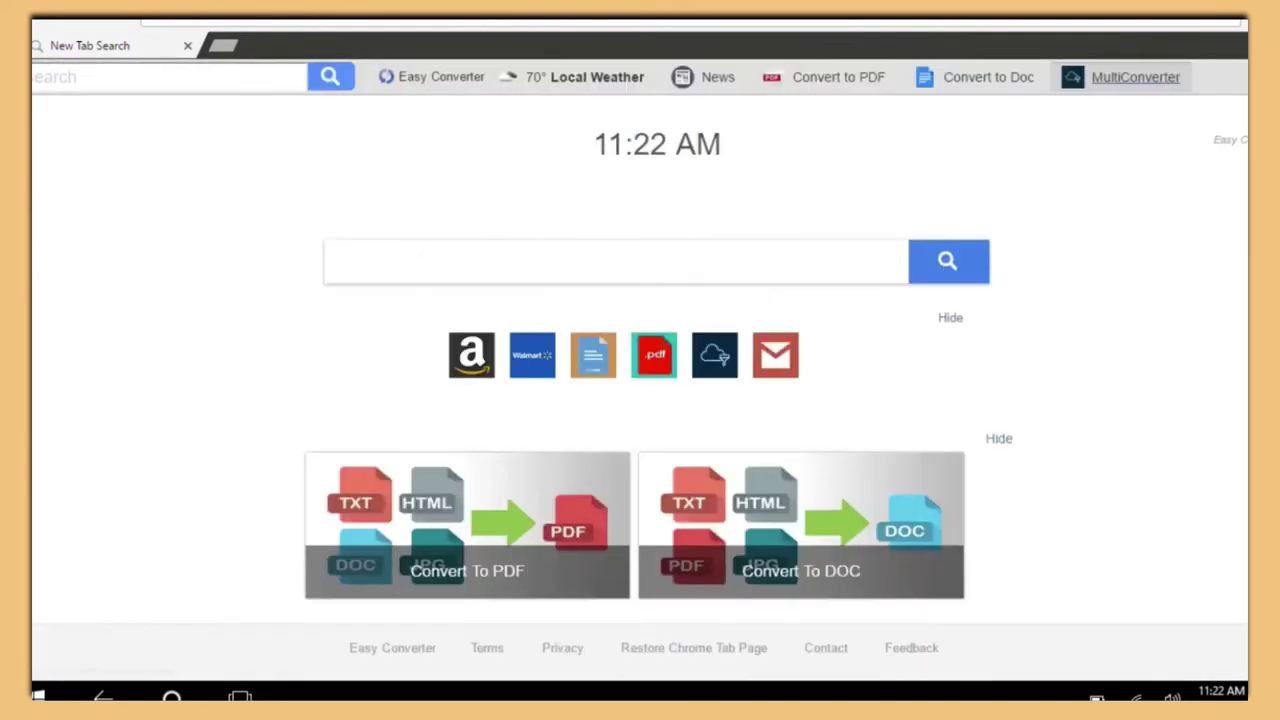
key("super")
left_click(1057, 410)
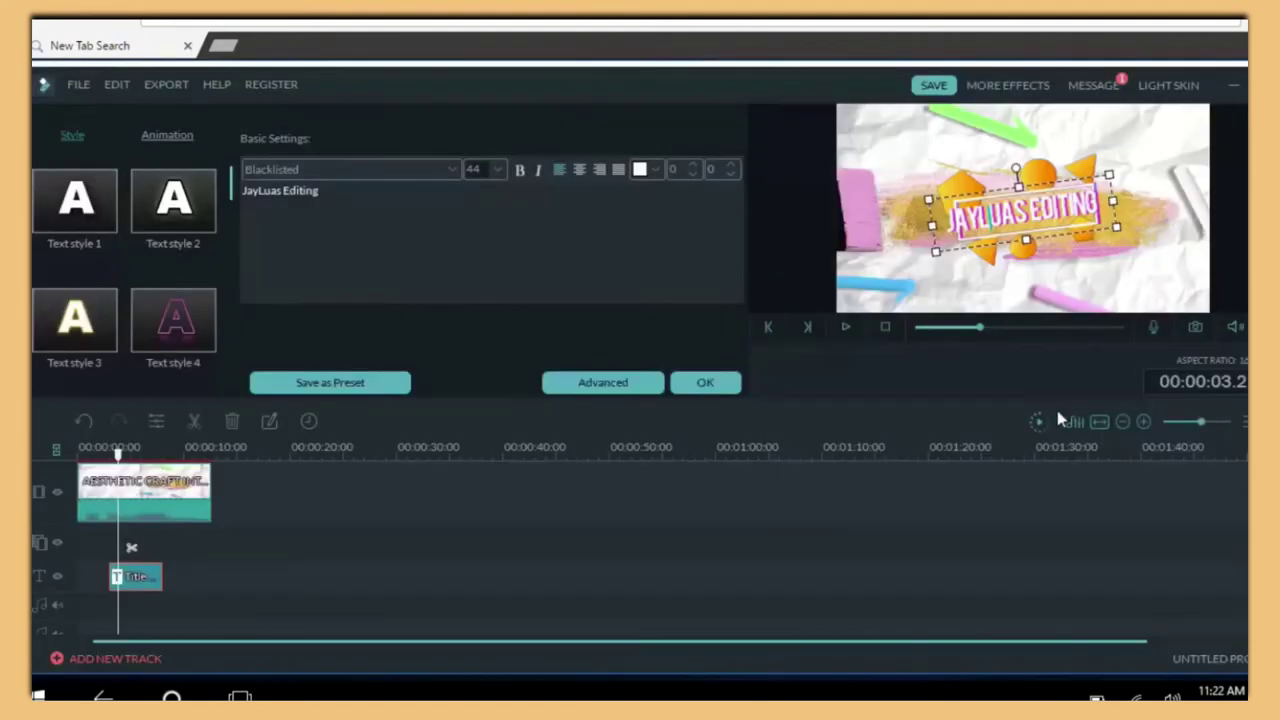
left_click(452, 169)
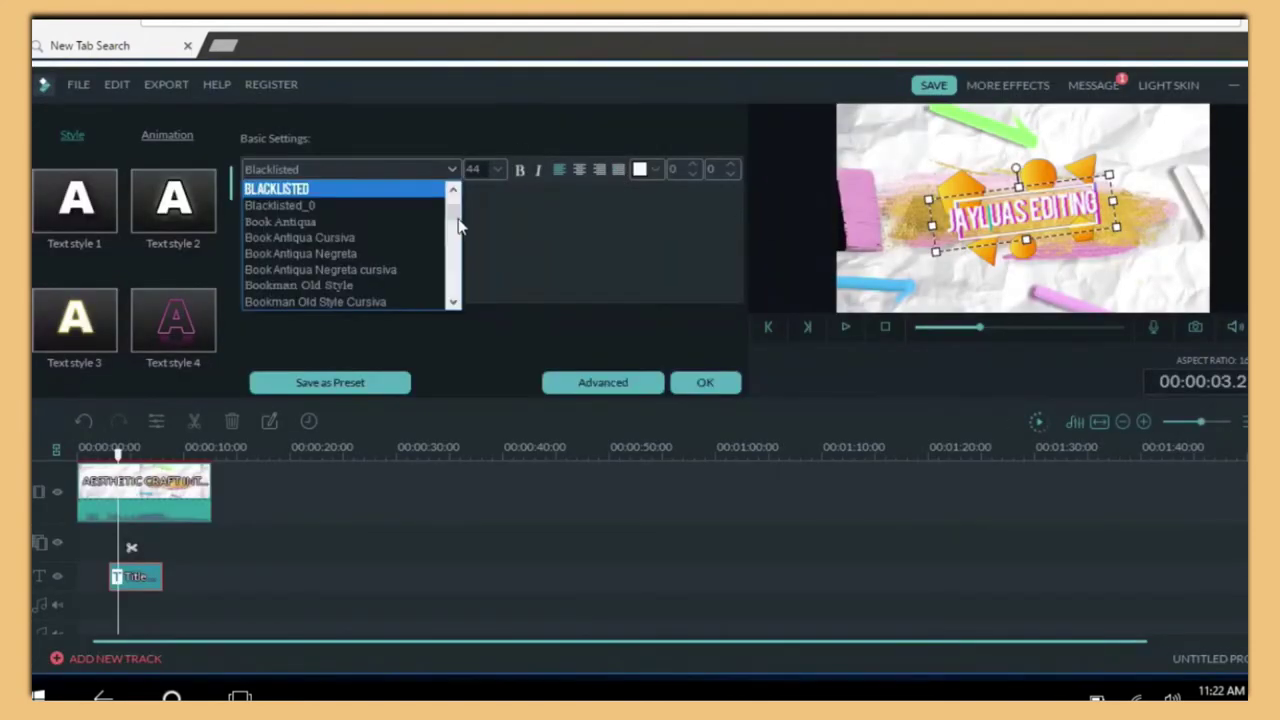
scroll(457, 230, "down", 15)
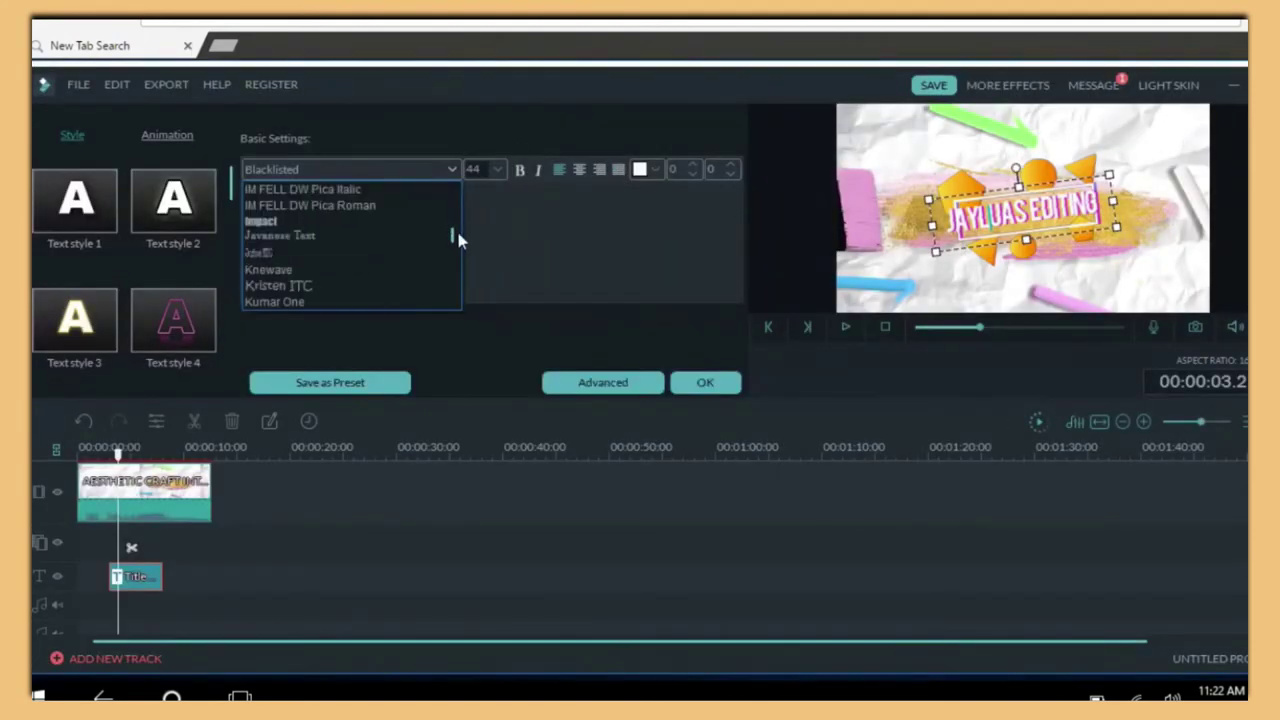
scroll(343, 254, "up", 2)
left_click(341, 238)
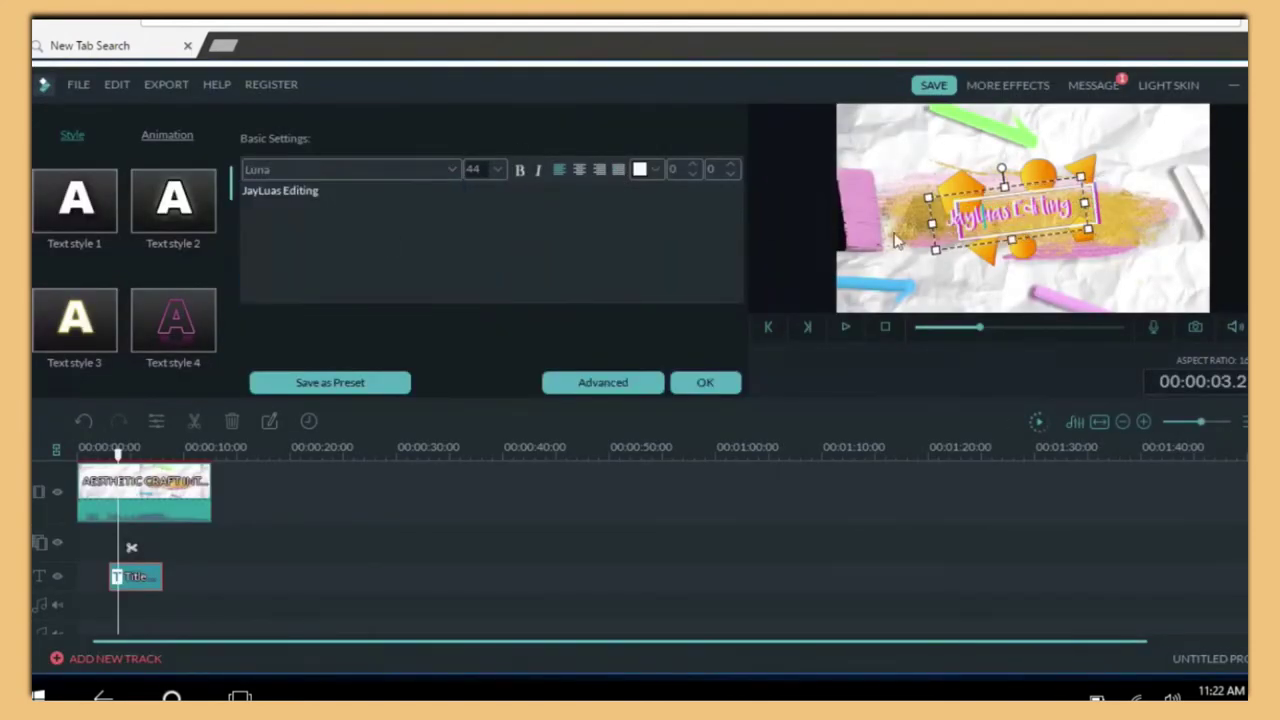
left_click_drag(972, 250, 986, 252)
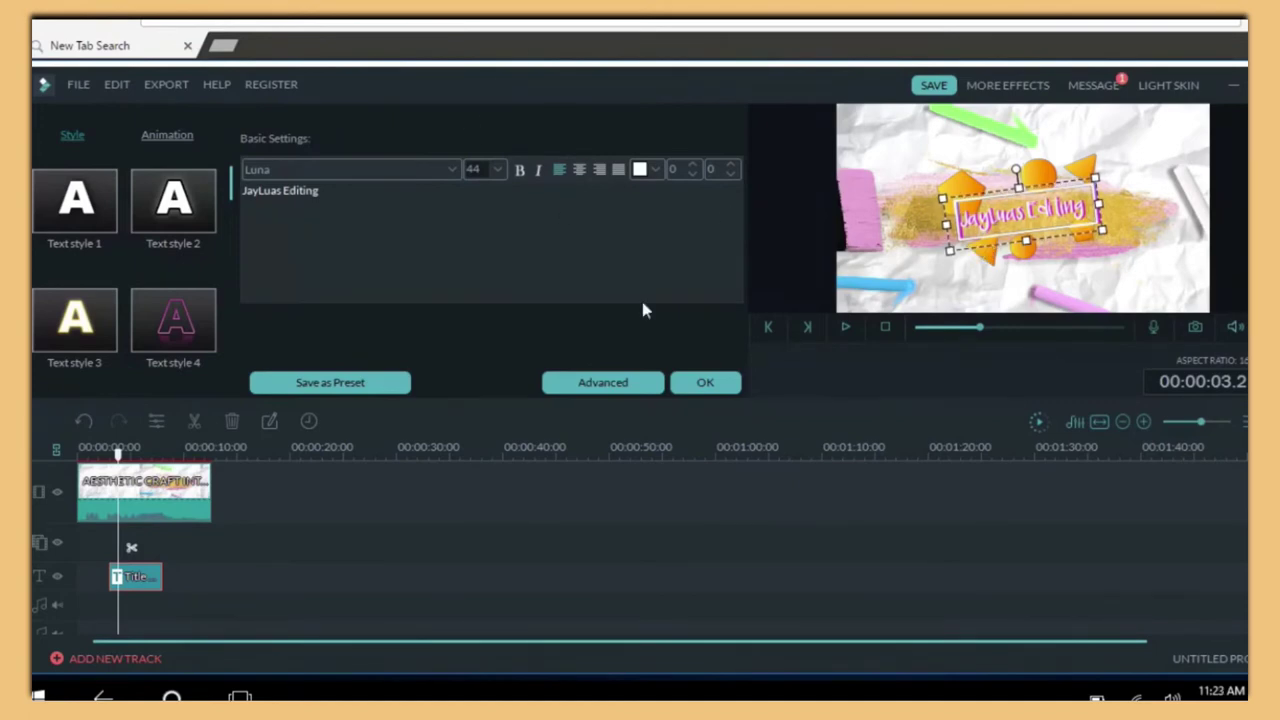
Try font size 62 for the Luna title text, then reduce it to 56
left_click(497, 169)
scroll(491, 237, "down", 2)
left_click(478, 230)
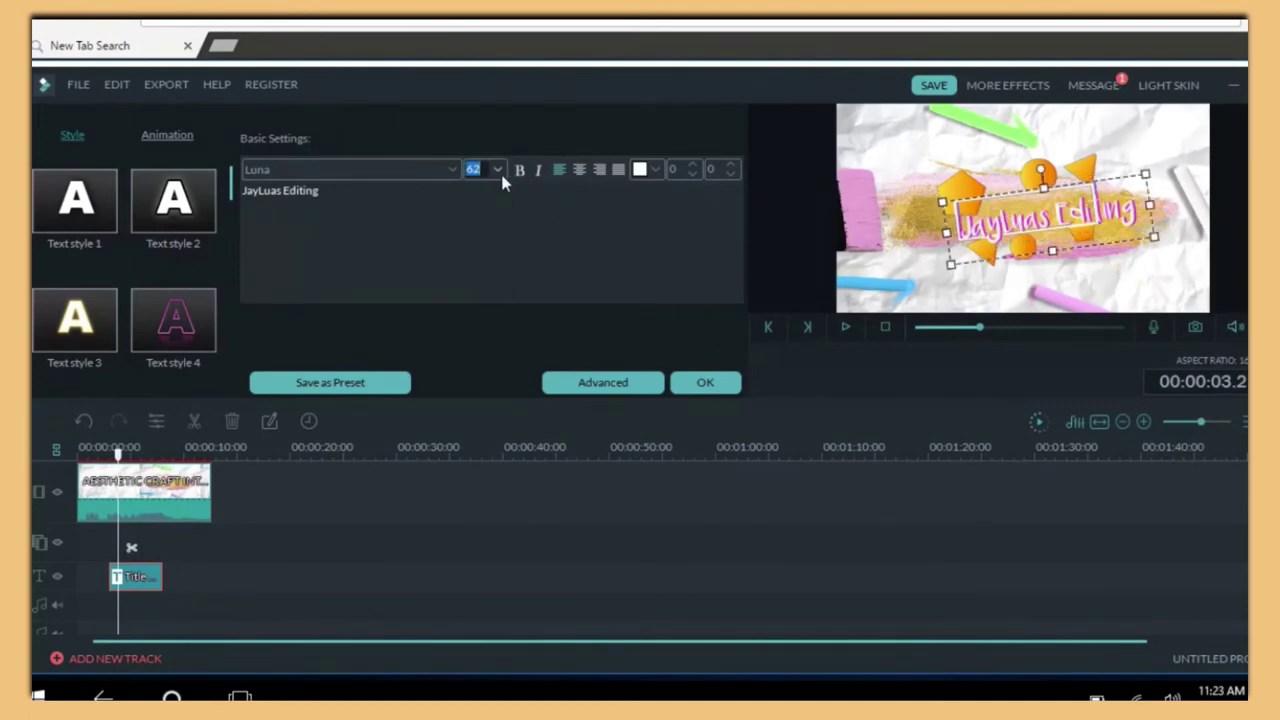
left_click(497, 169)
scroll(499, 205, "up", 2)
left_click(476, 257)
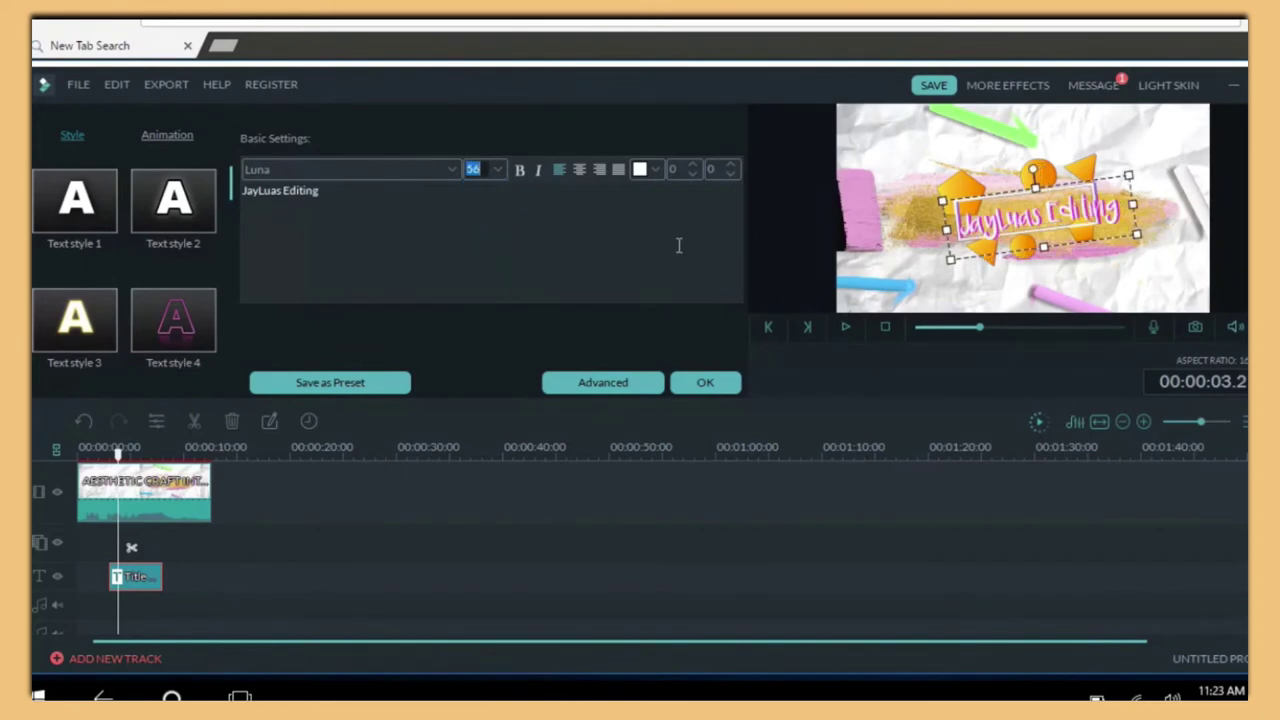
Try font size 48 for the title text, return it to 56, and shift the text slightly left over the white frame
left_click(497, 169)
left_click(477, 274)
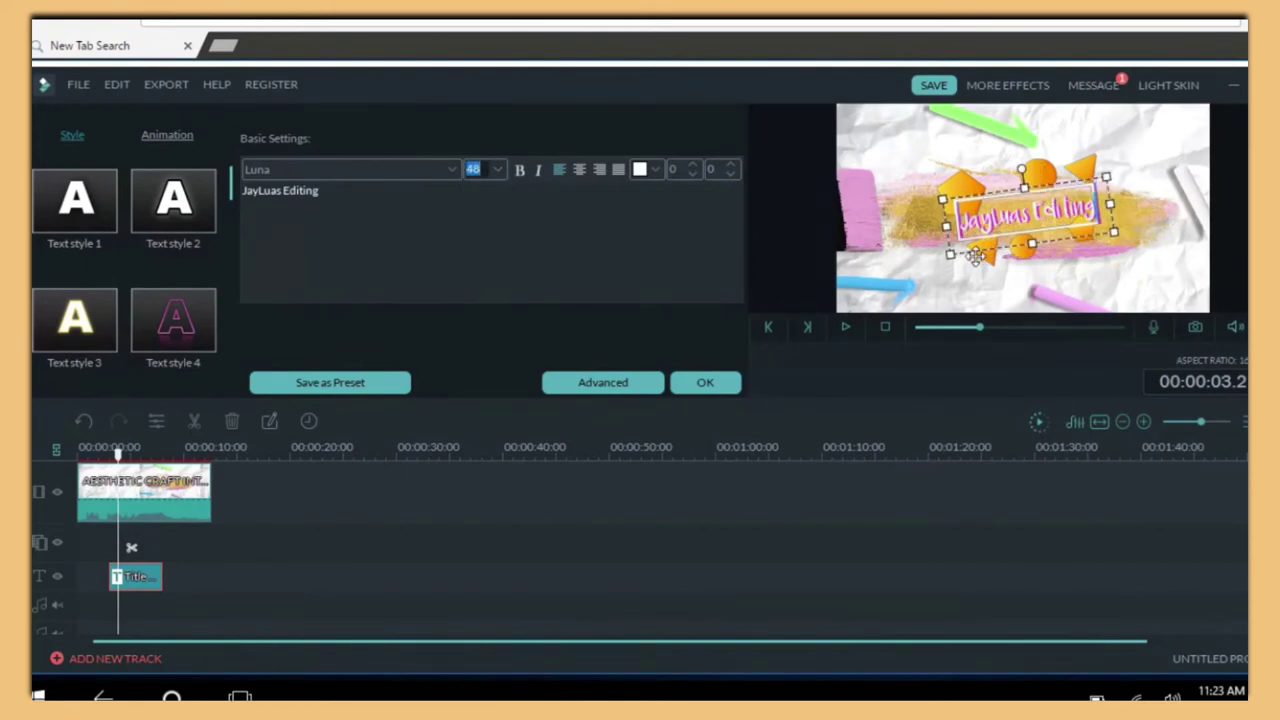
left_click(497, 169)
left_click(477, 290)
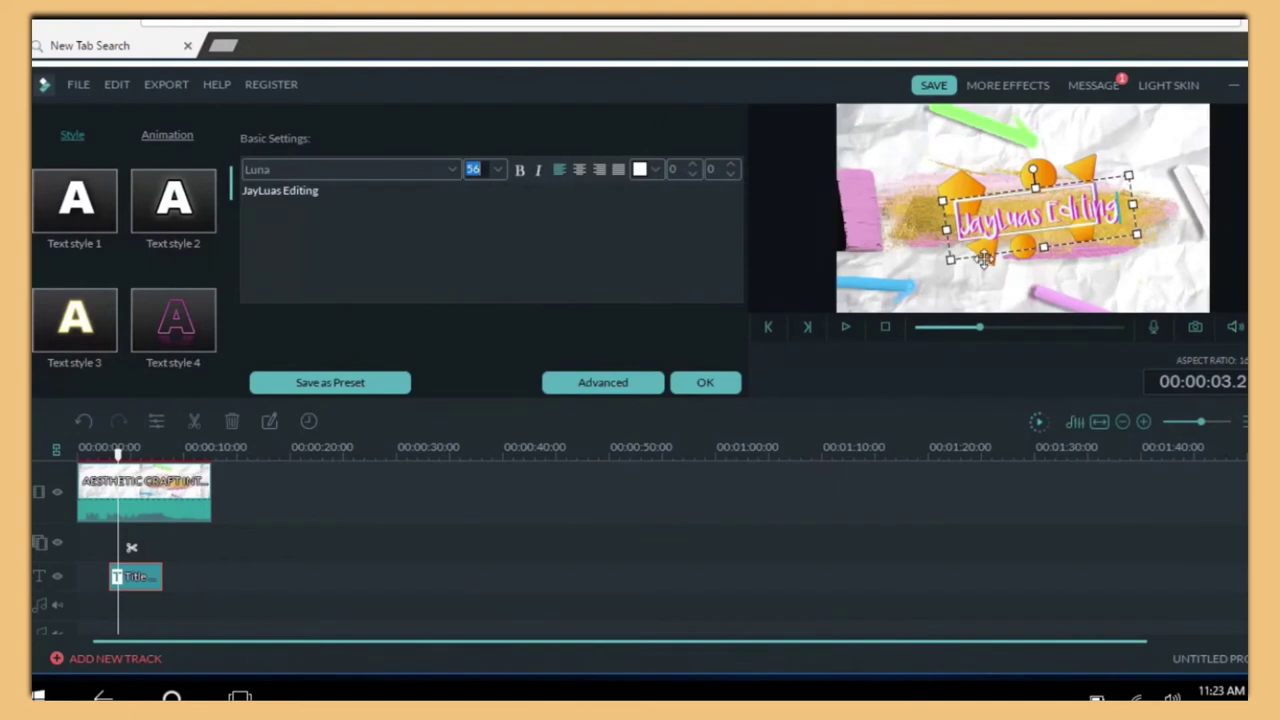
left_click_drag(983, 258, 970, 257)
left_click(972, 262)
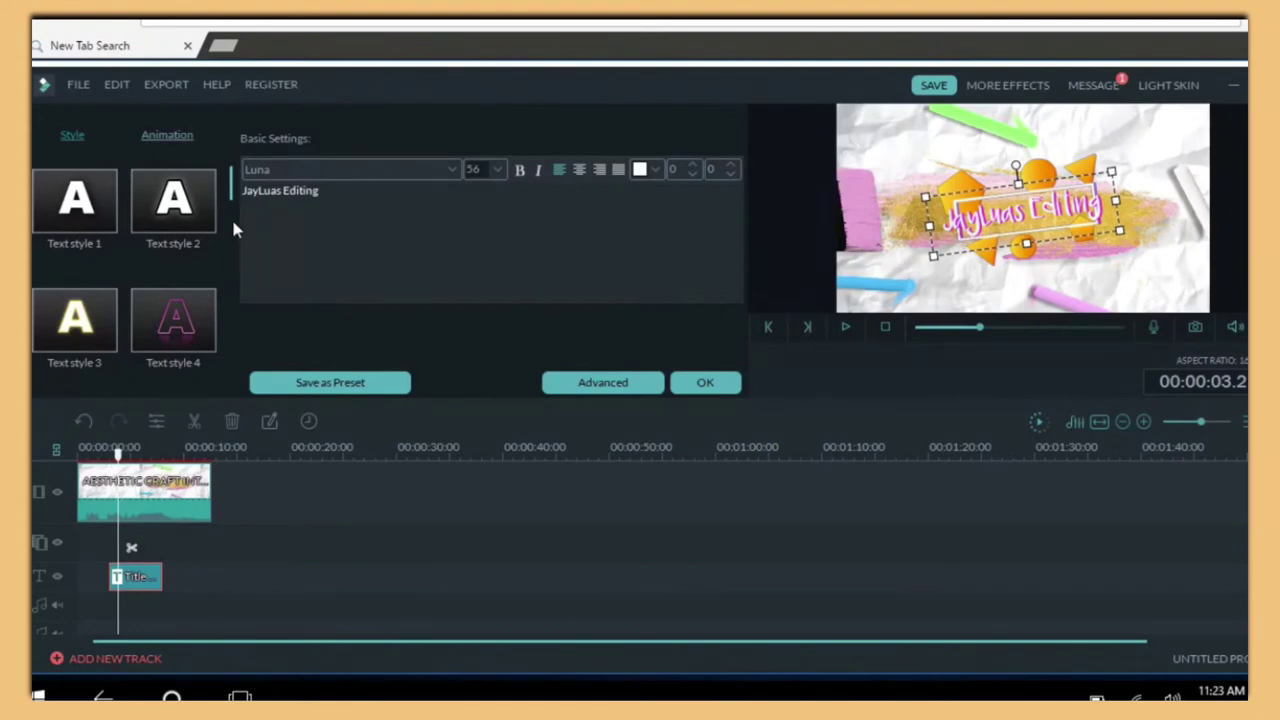
Look through the title's text styles and animations, and open the advanced text editor's style presets
scroll(231, 216, "down", 4)
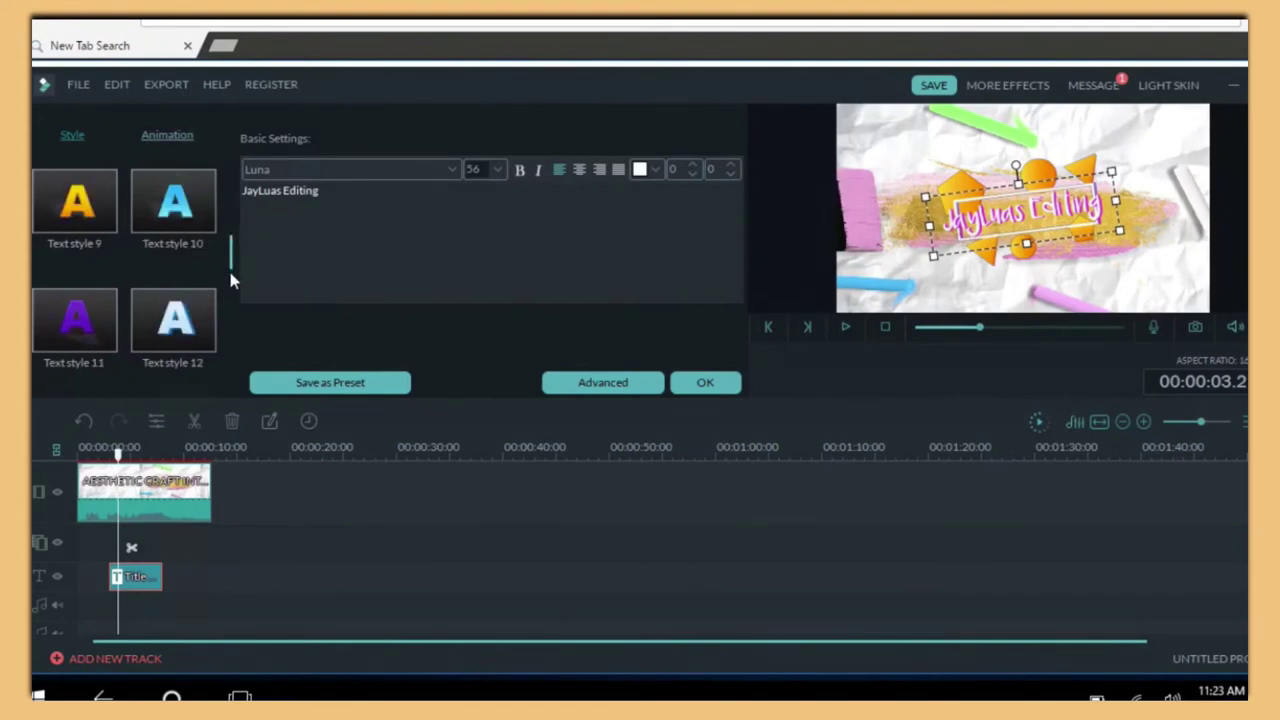
left_click(168, 136)
scroll(227, 250, "down", 4)
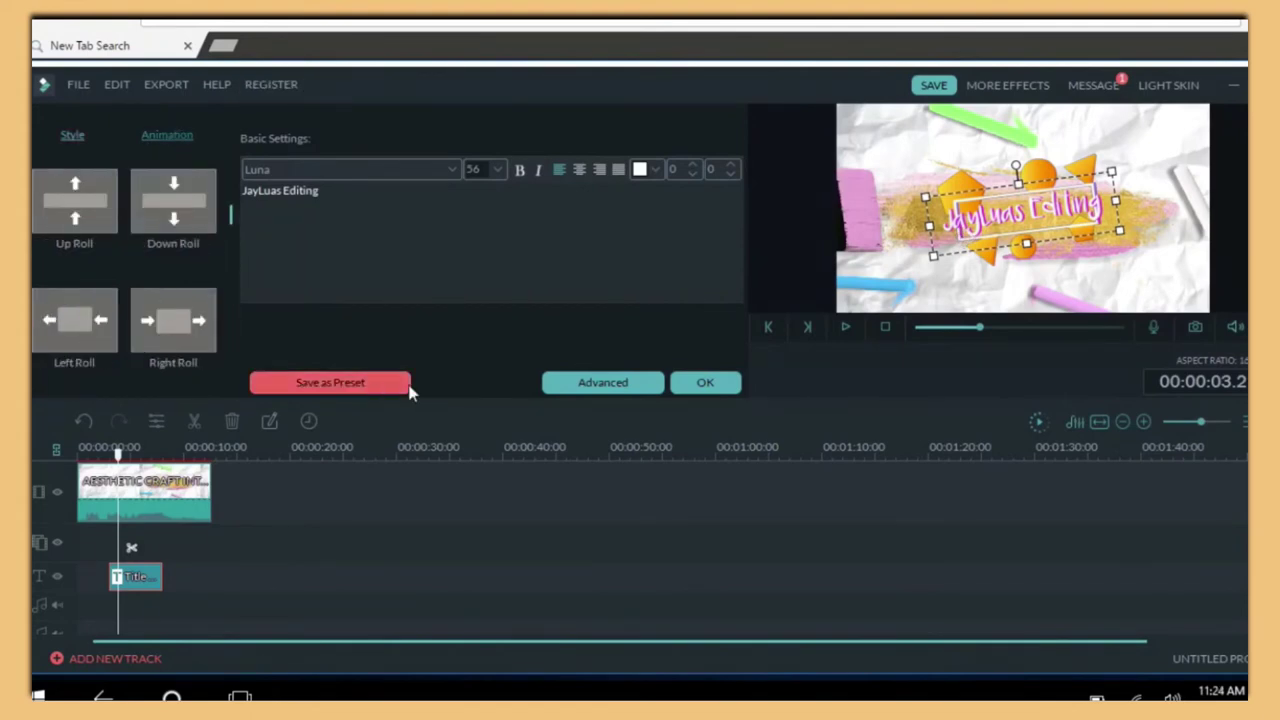
left_click(610, 386)
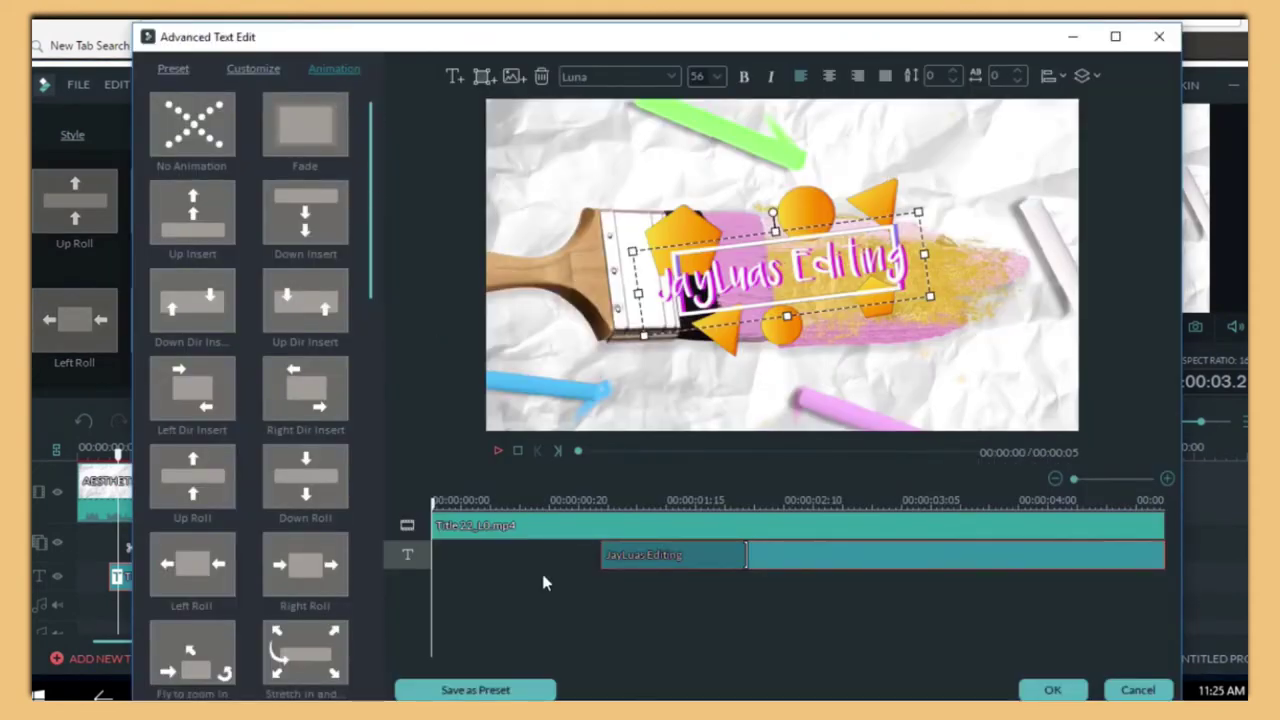
left_click(186, 67)
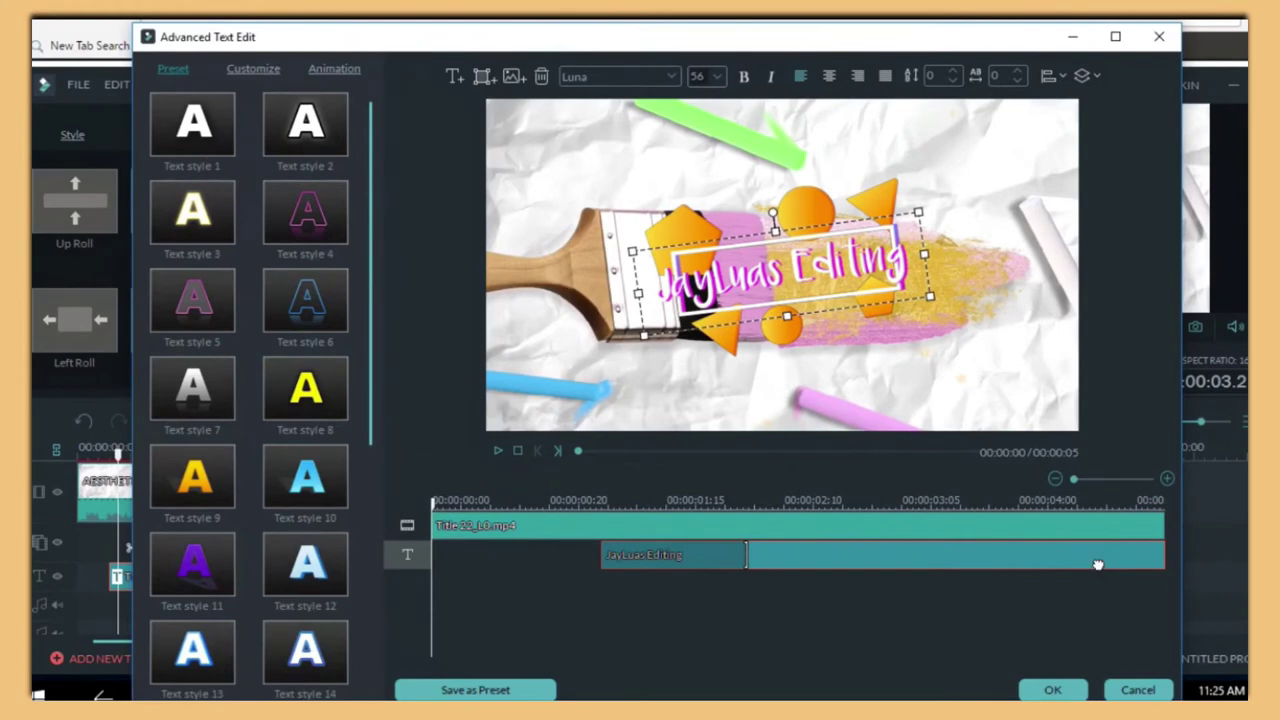
Shift the title text block slightly earlier in the advanced editor, look through its animation and customization options, and accept the edit
mouse_move(1098, 565)
left_mouse_down()
mouse_move(1077, 568)
mouse_move(1128, 558)
mouse_move(1077, 560)
left_mouse_up()
left_click(324, 70)
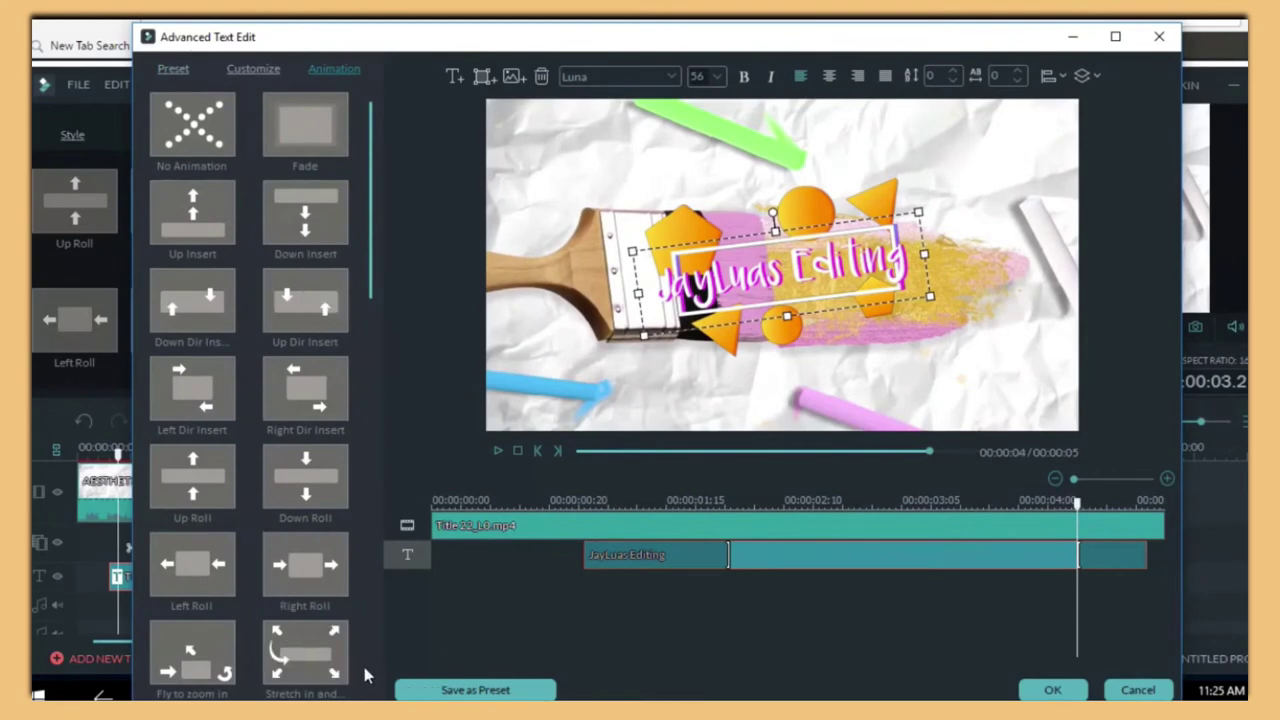
scroll(372, 680, "down", 10)
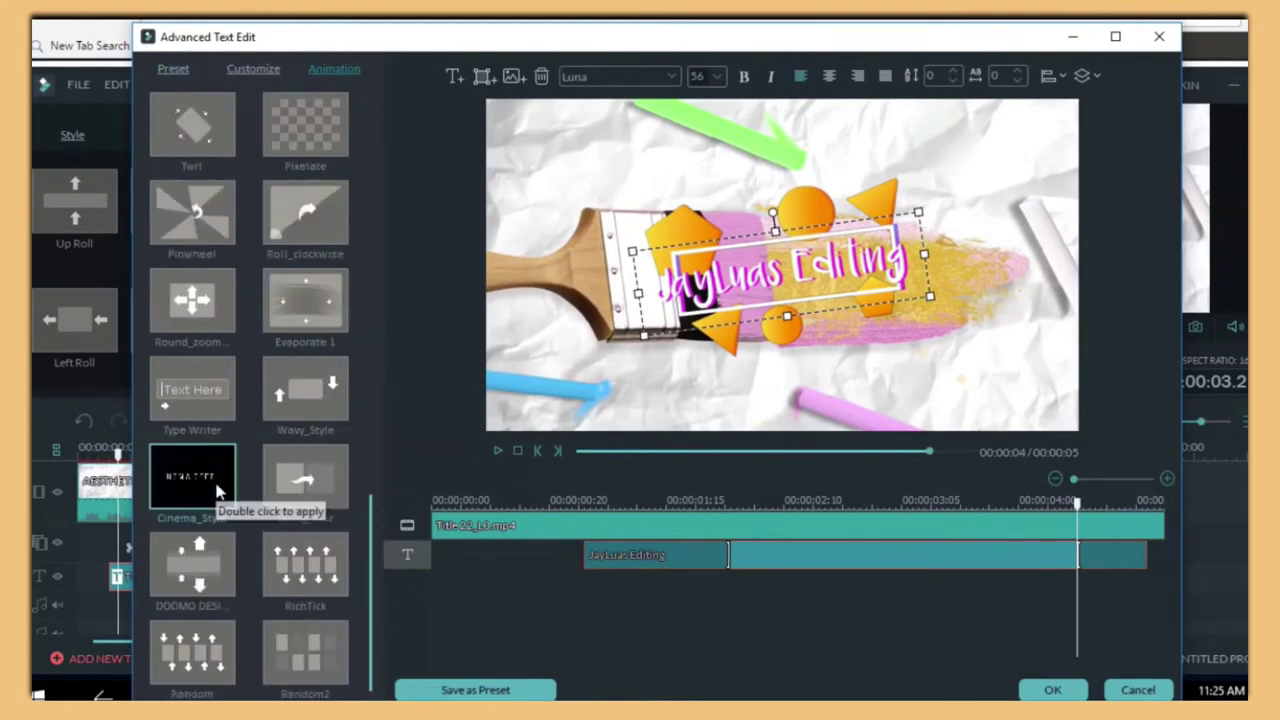
left_click(250, 72)
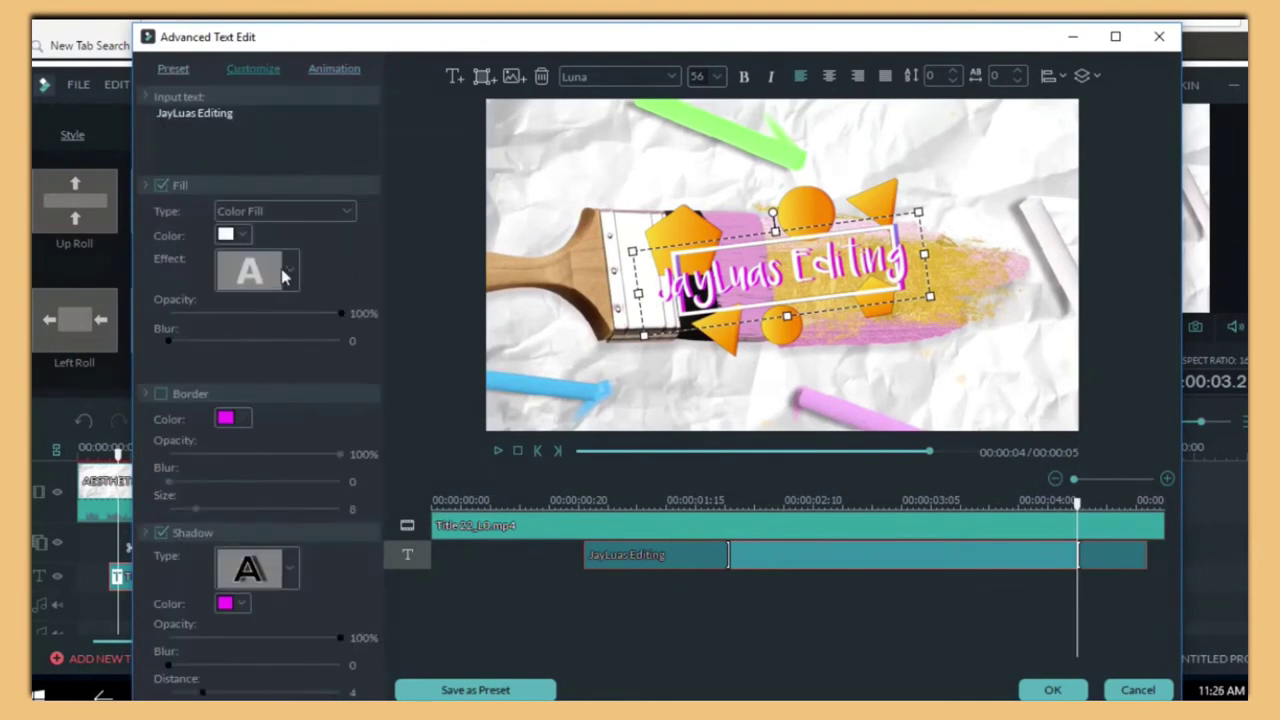
left_click(175, 68)
left_click(1040, 692)
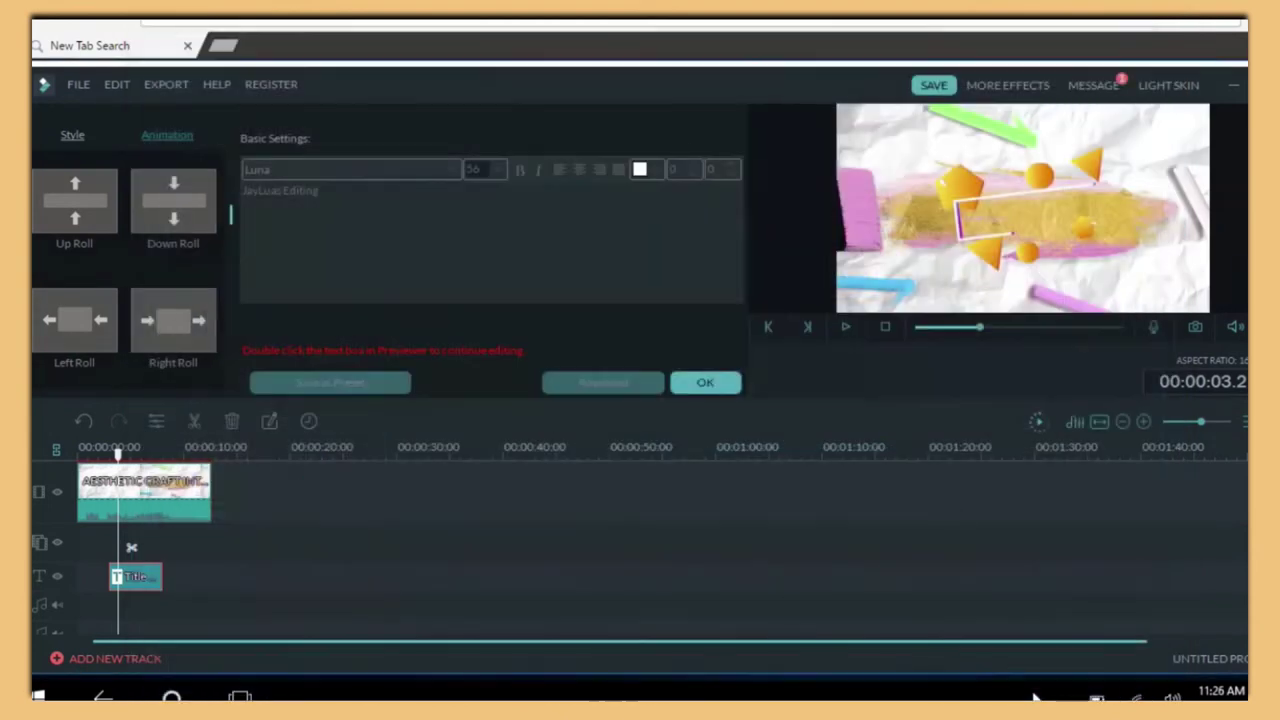
Return the playhead to the start, confirm the title edits, and dismiss the export window
left_click(921, 330)
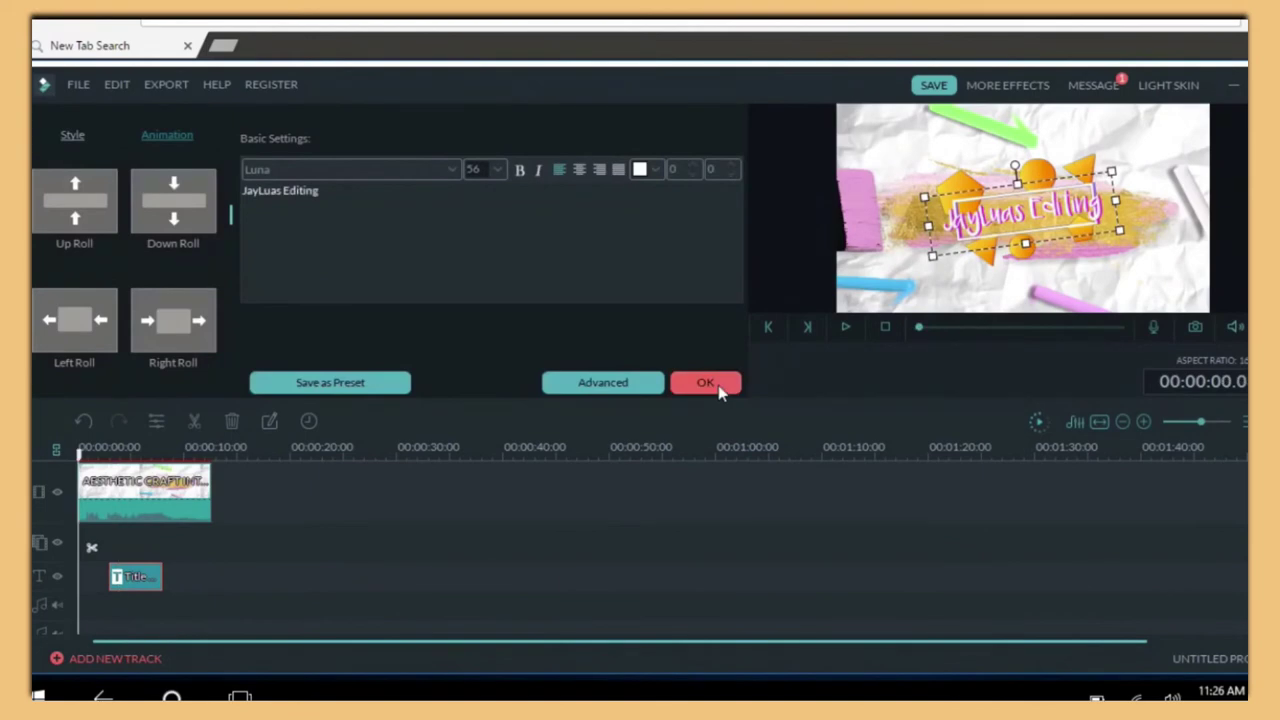
left_click(706, 383)
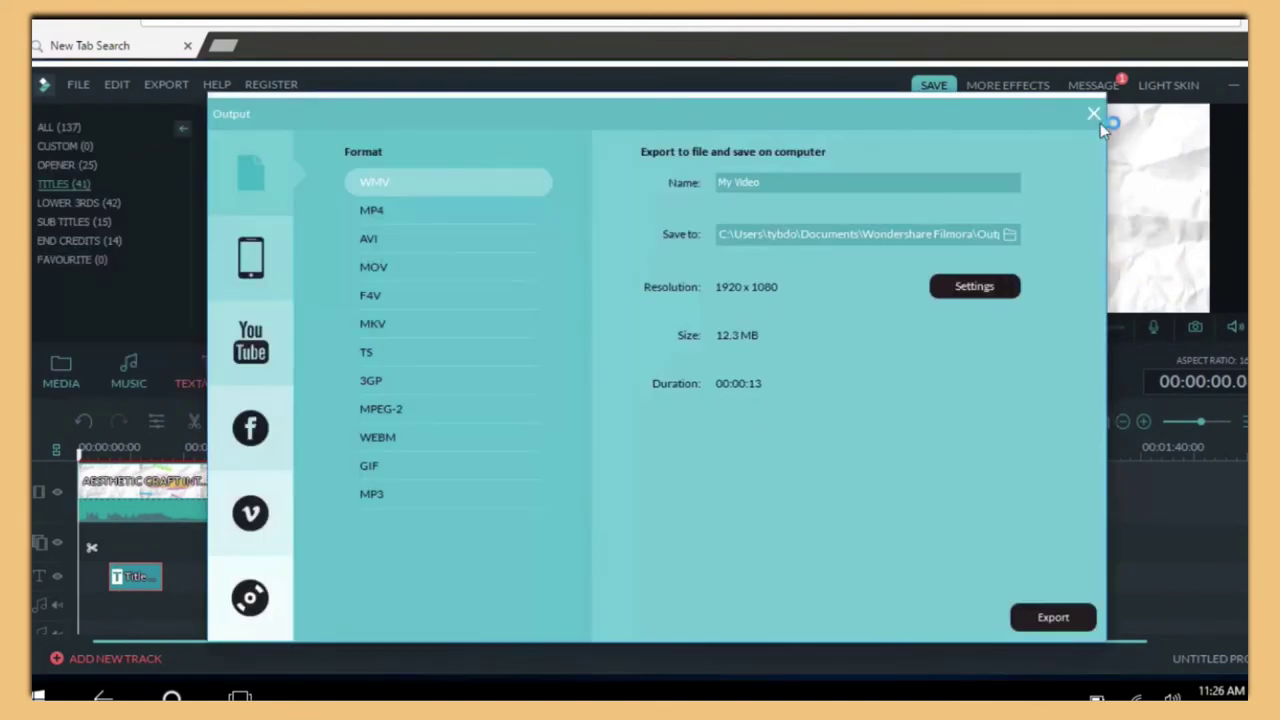
left_click(1098, 121)
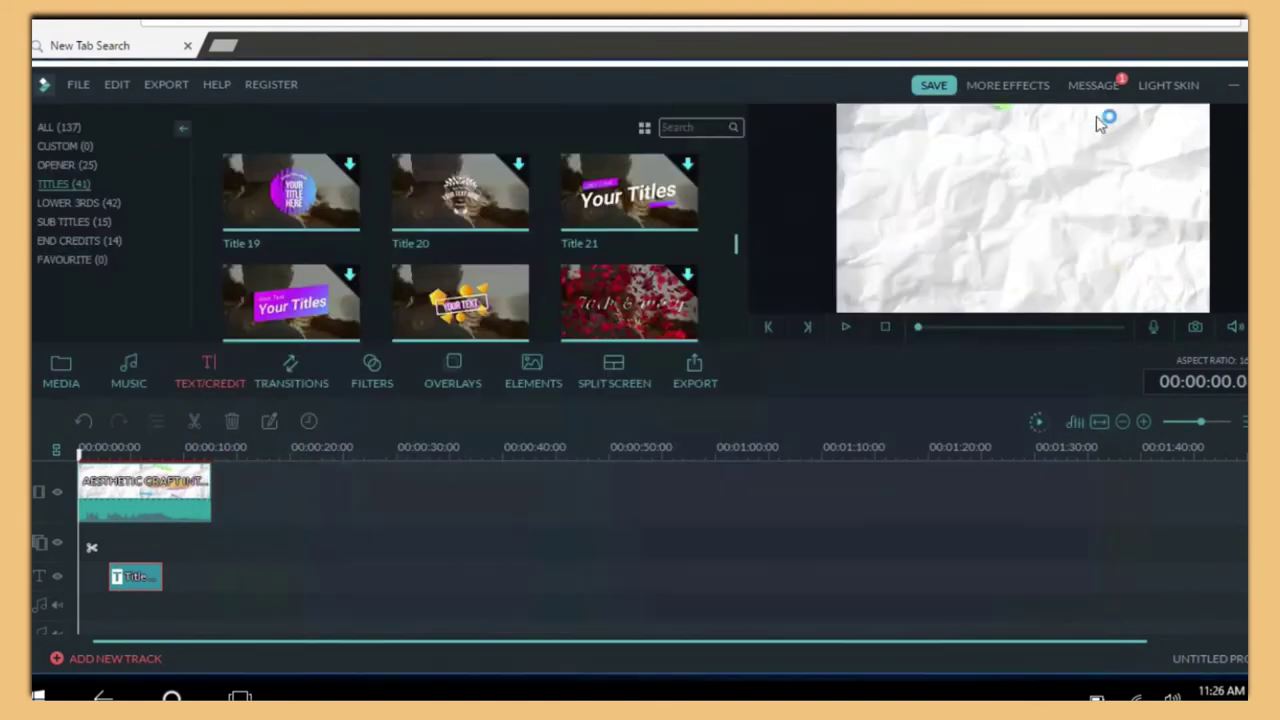
Browse the elements library and try adding Element Handdrawn 7 near the start of the intro
left_click(456, 375)
left_click_drag(916, 327, 1038, 328)
left_click(966, 329)
left_click(533, 370)
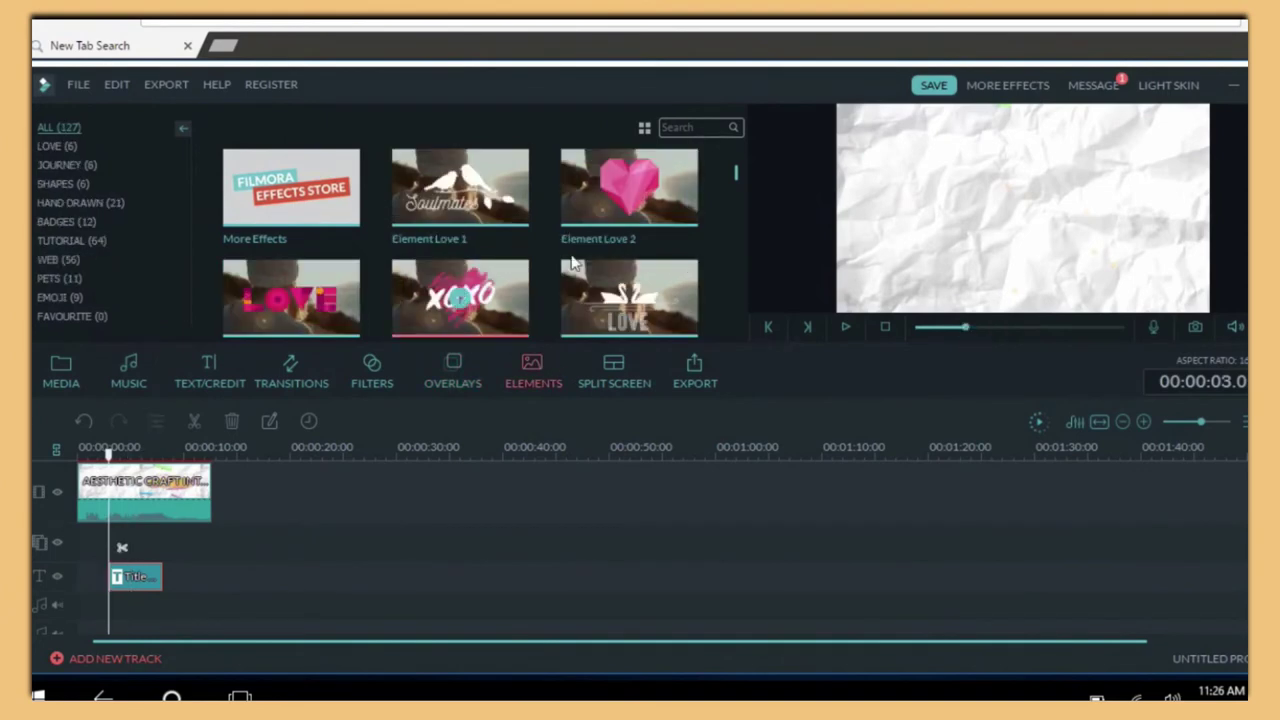
left_click(929, 329)
scroll(715, 268, "down", 2)
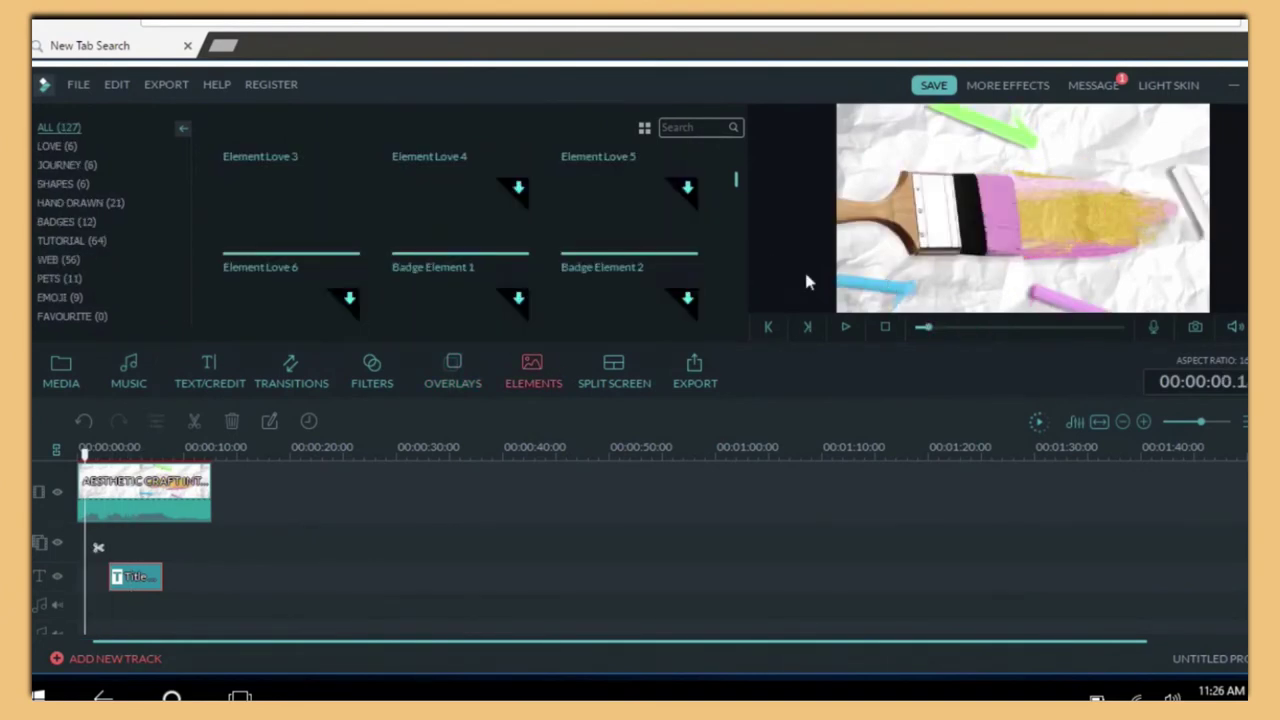
scroll(734, 174, "up", 2)
scroll(738, 200, "down", 2)
scroll(738, 248, "down", 3)
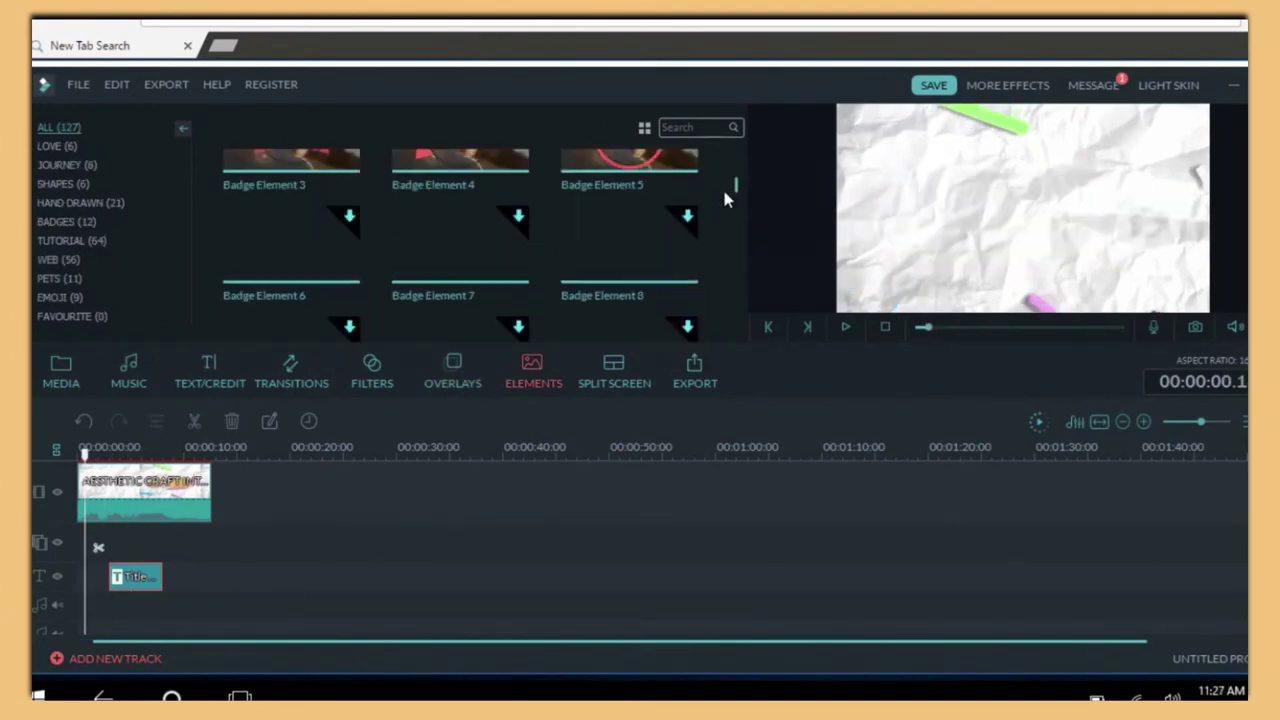
scroll(738, 235, "down", 2)
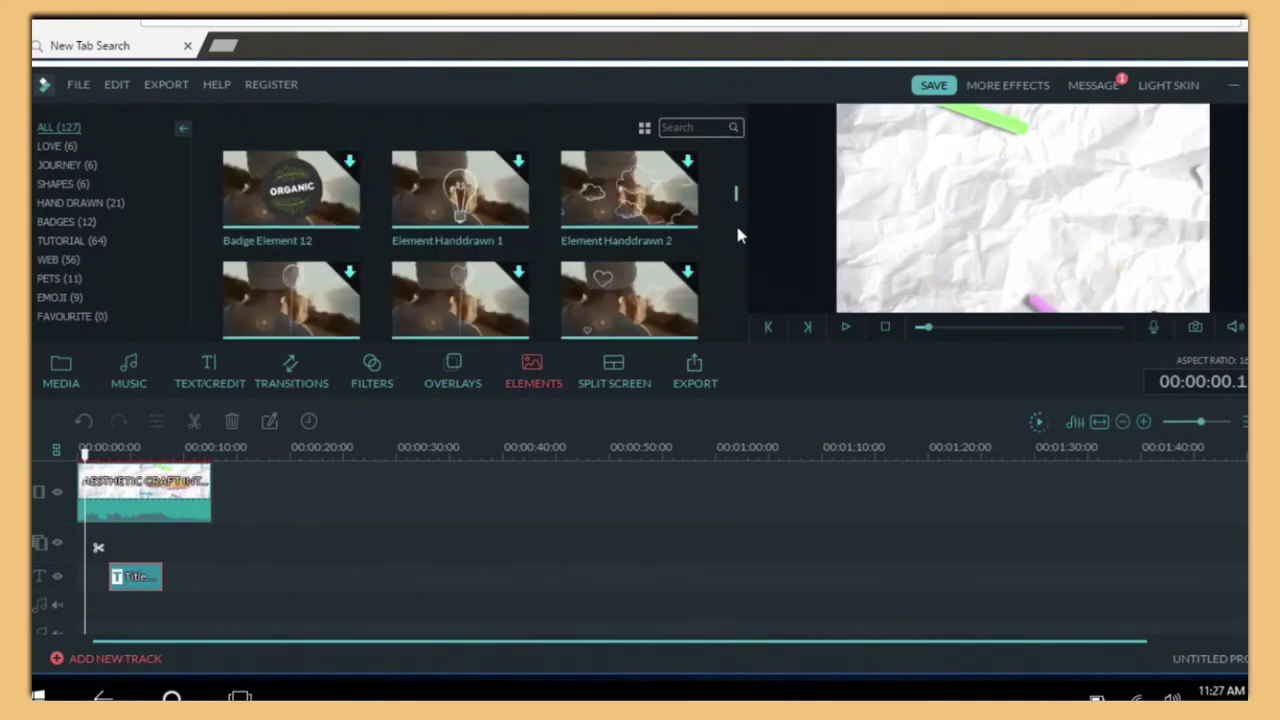
scroll(740, 296, "down", 2)
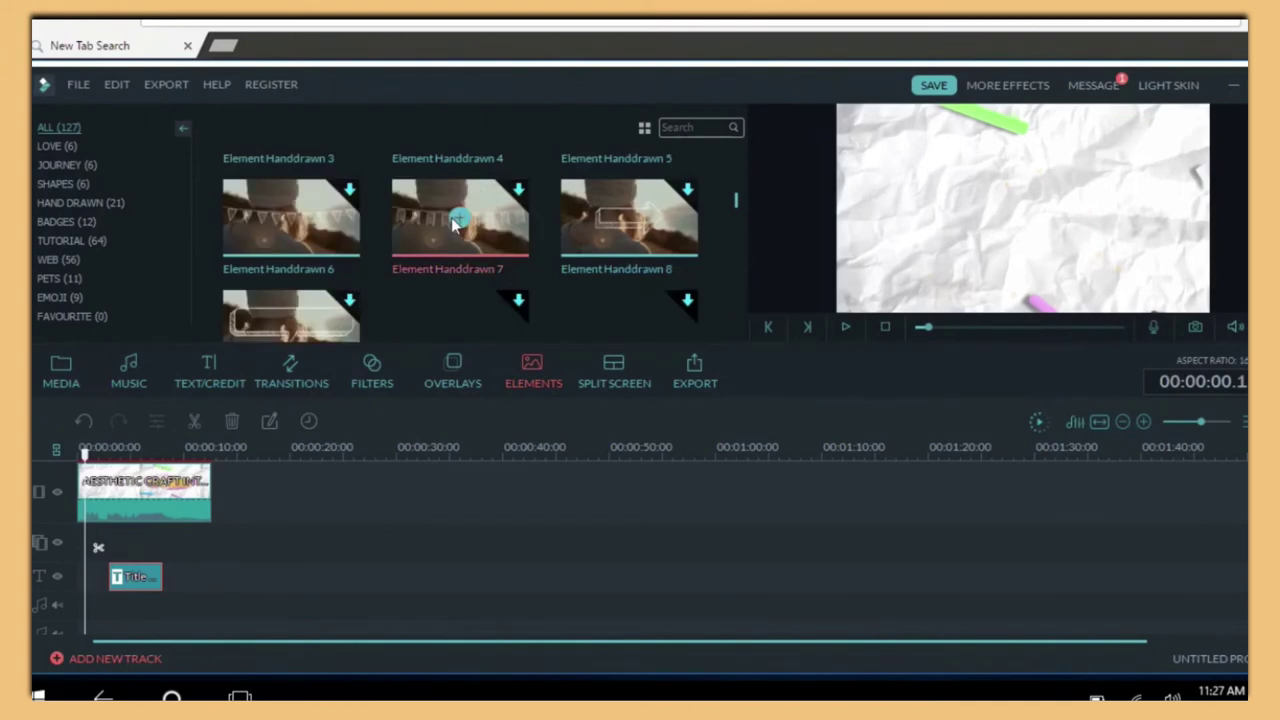
left_click(460, 226)
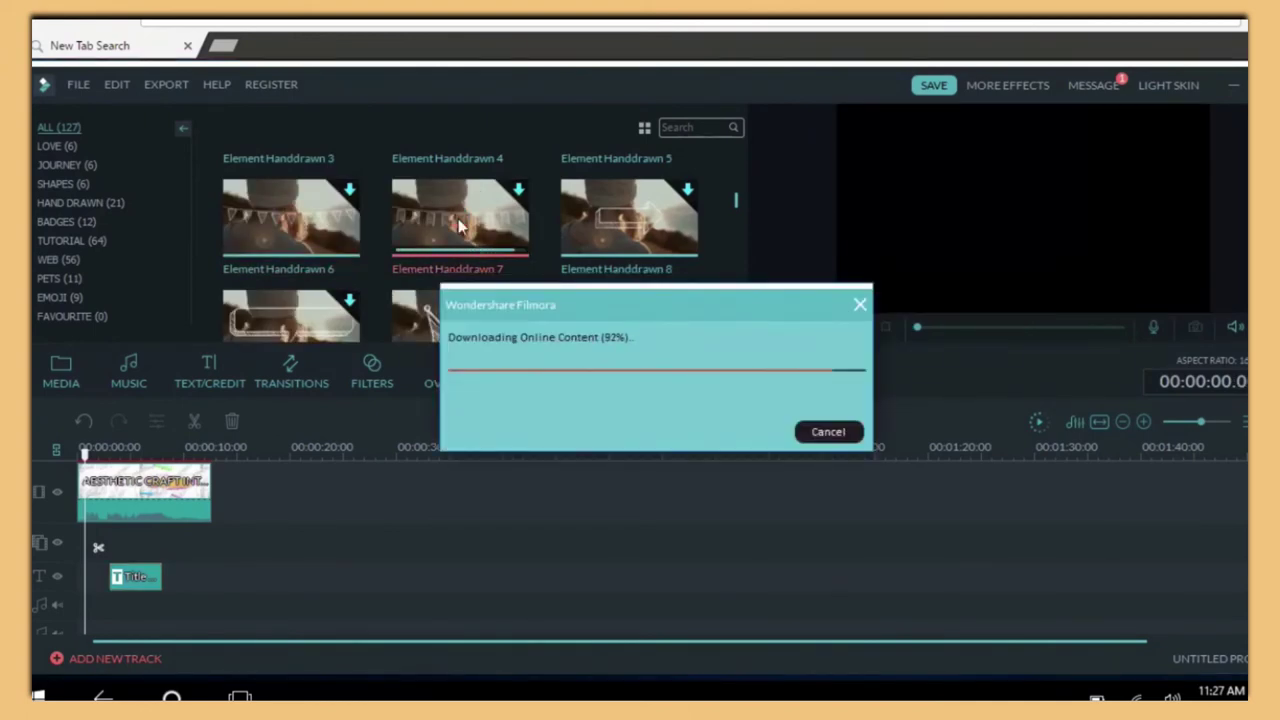
Move the hand-drawn bunting element to the lower part of the frame and preview the intro with it
left_click(844, 327)
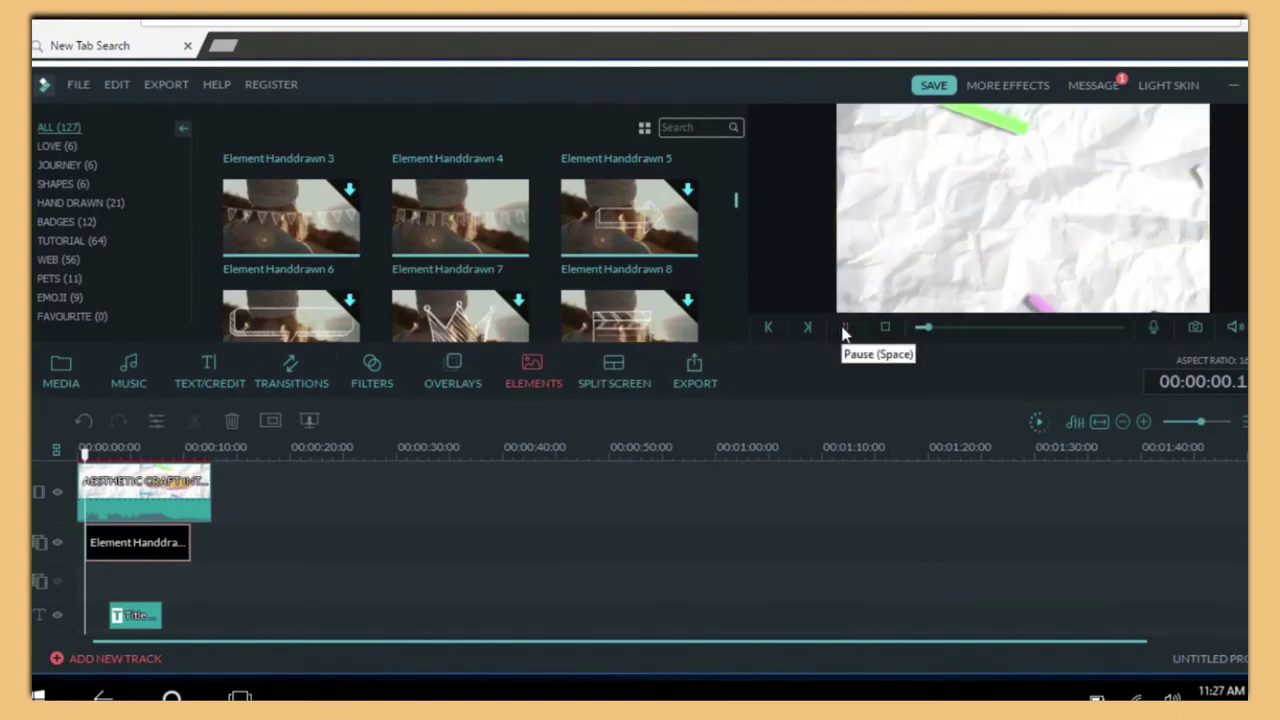
left_click(963, 194)
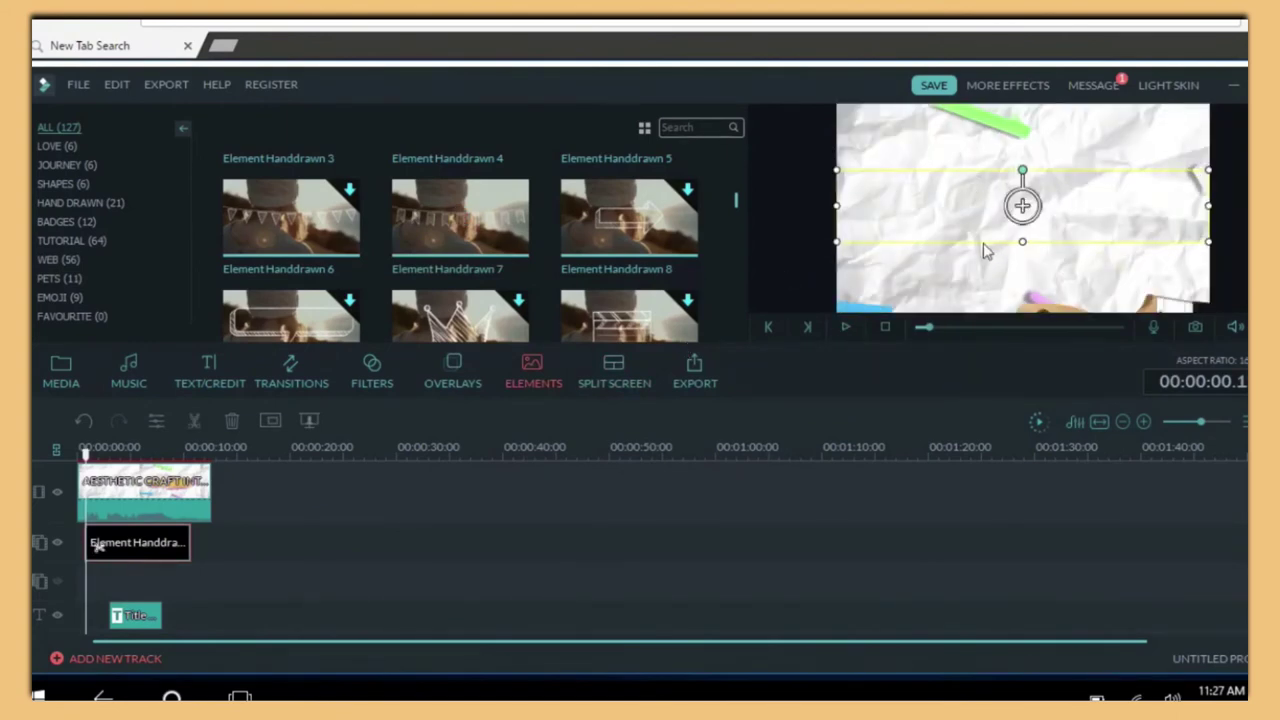
left_click_drag(984, 251, 984, 285)
left_click(846, 329)
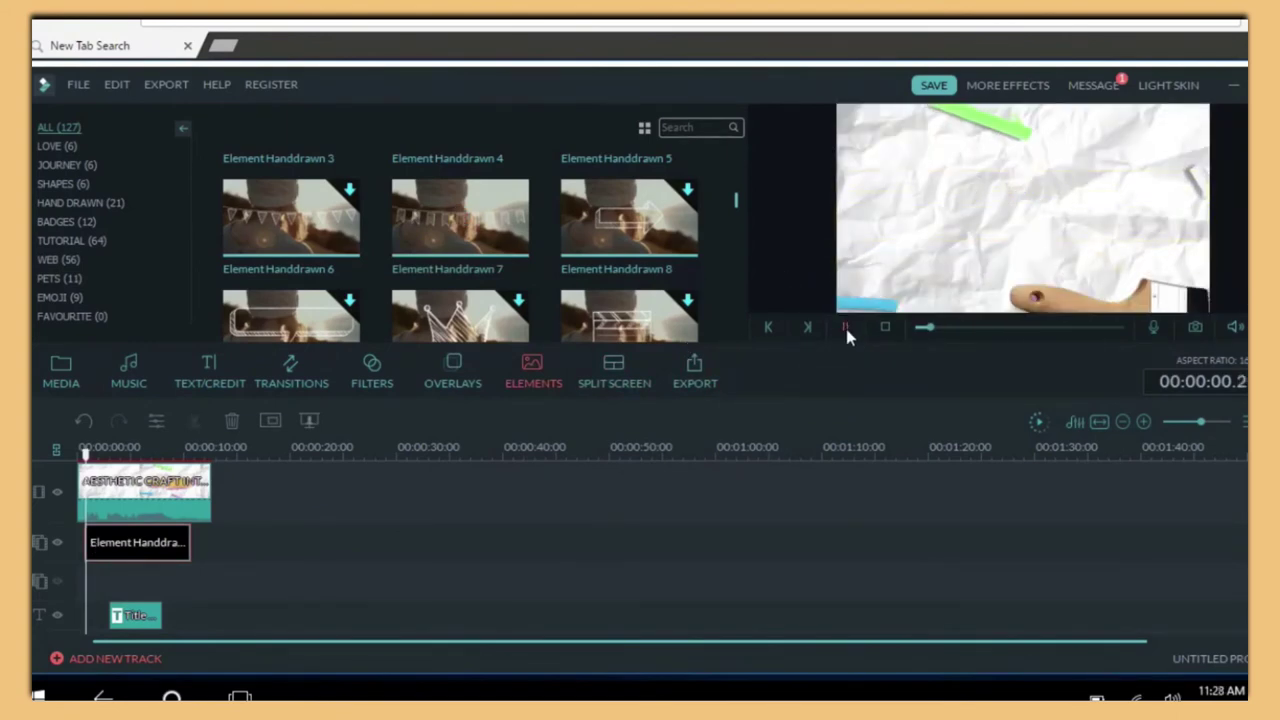
left_click(846, 329)
Look through the remaining hand-drawn, travel and pet elements, and delete the hand-drawn element from the timeline
scroll(732, 326, "down", 5)
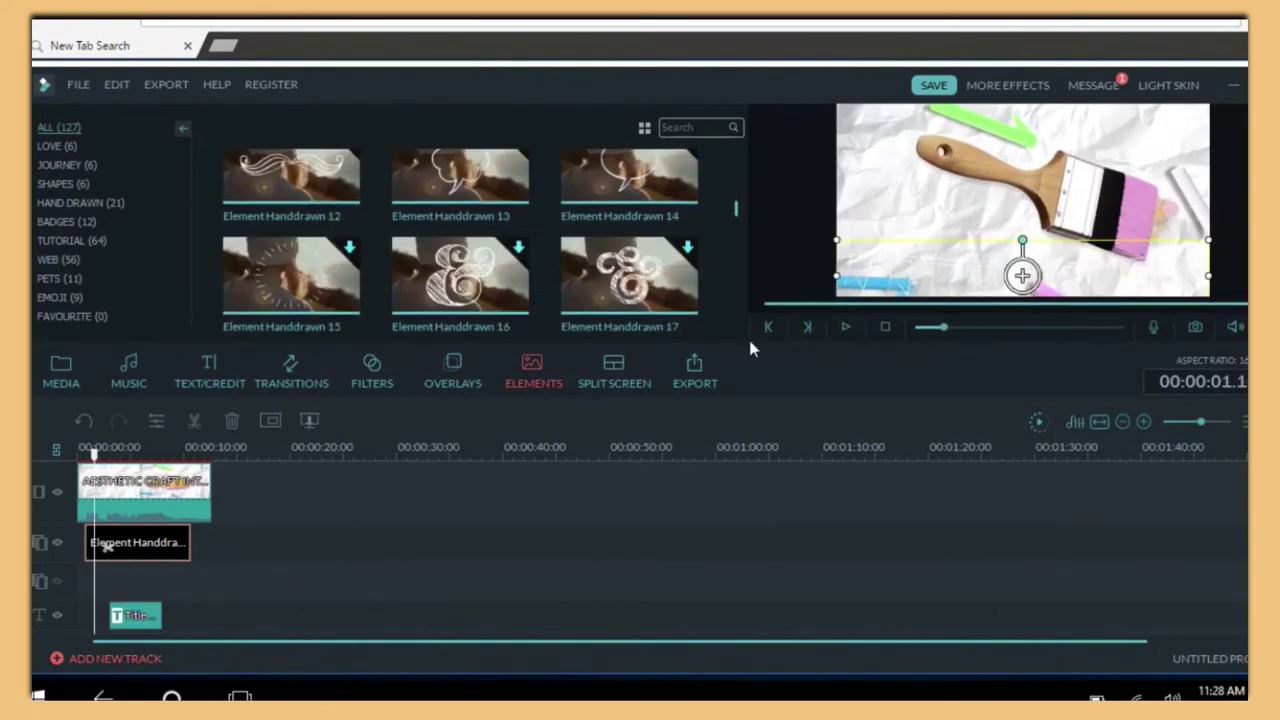
scroll(736, 340, "down", 6)
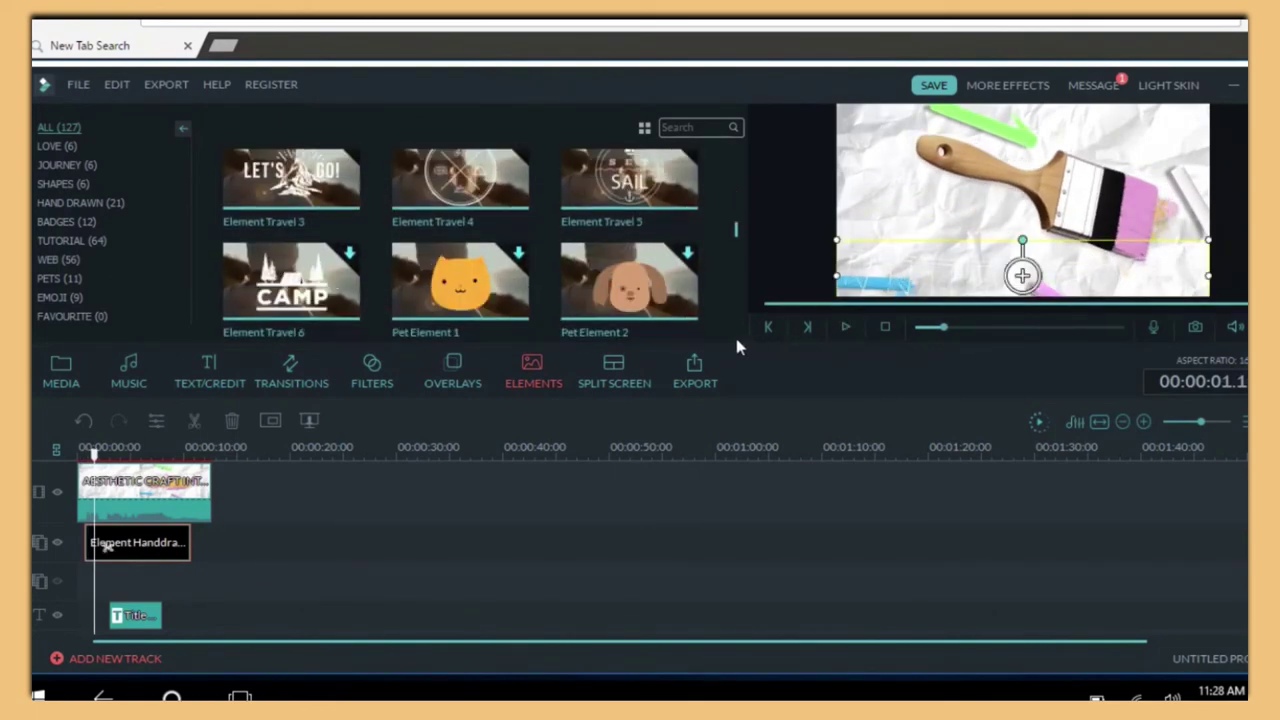
scroll(736, 347, "down", 4)
right_click(158, 547)
left_click(200, 522)
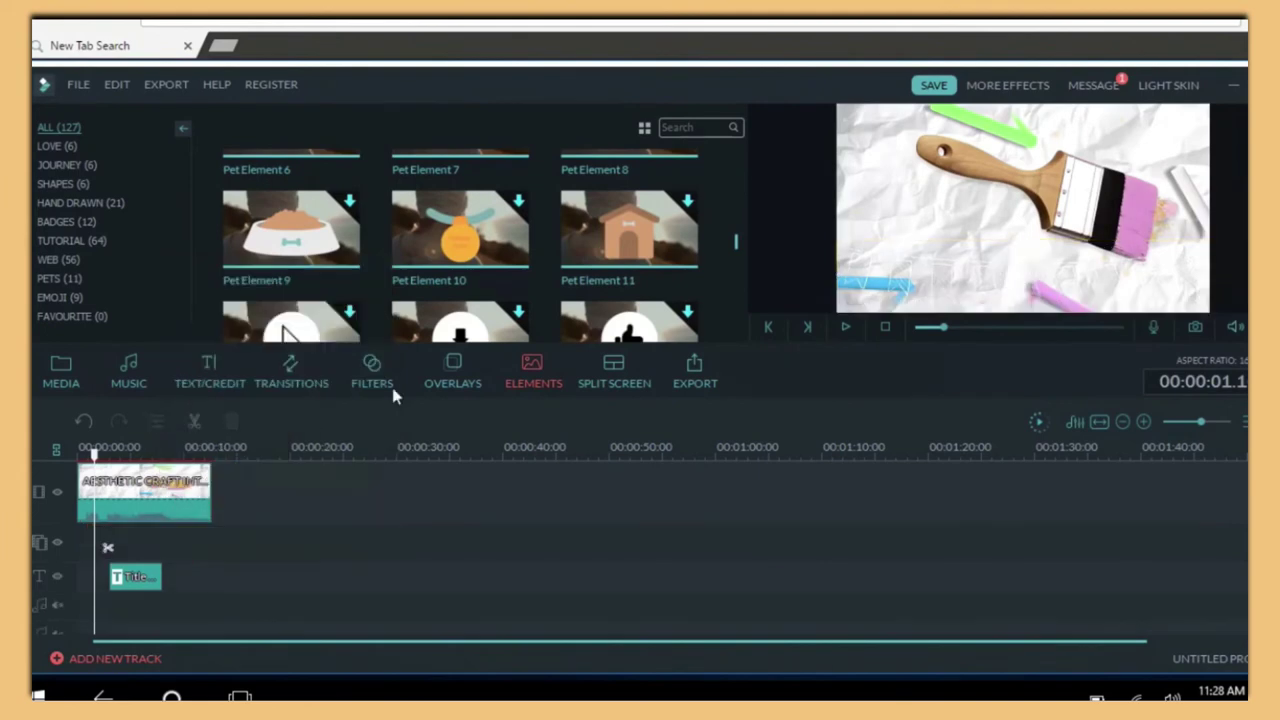
Try the XOXO love element over the intro, preview it with the title, and delete it from the timeline
scroll(730, 185, "up", 8)
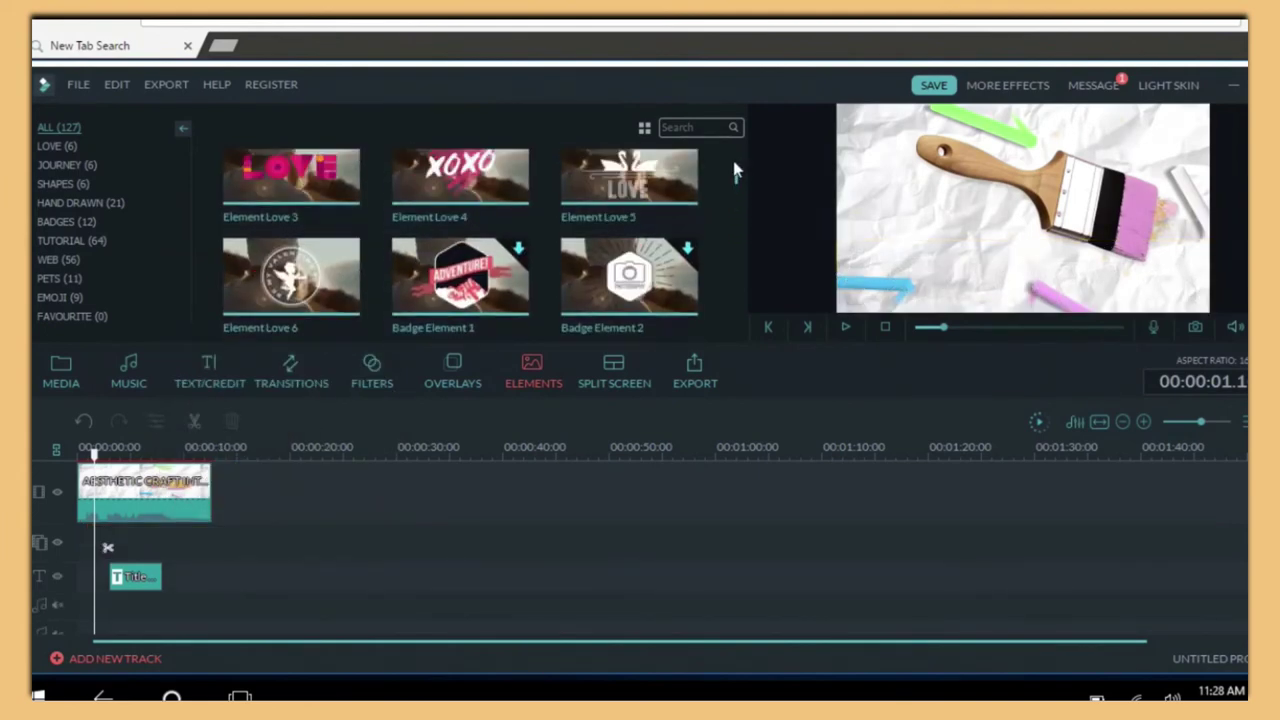
scroll(738, 152, "up", 2)
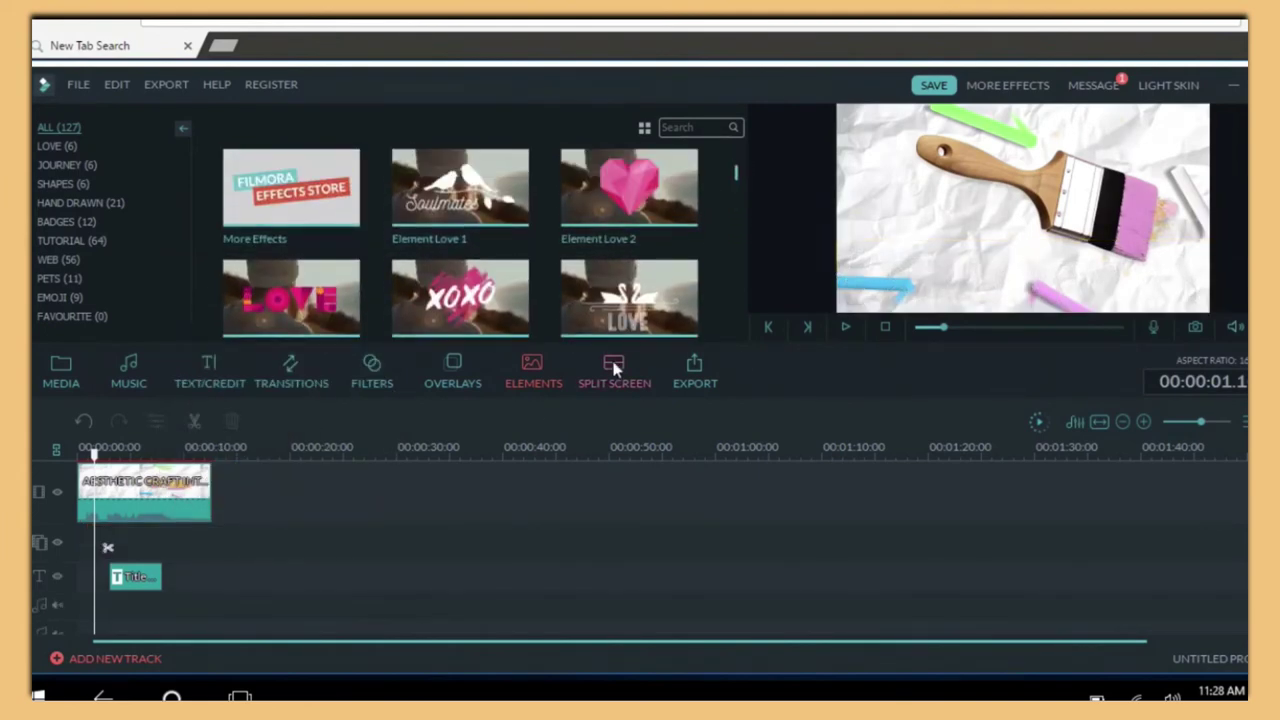
left_click(463, 309)
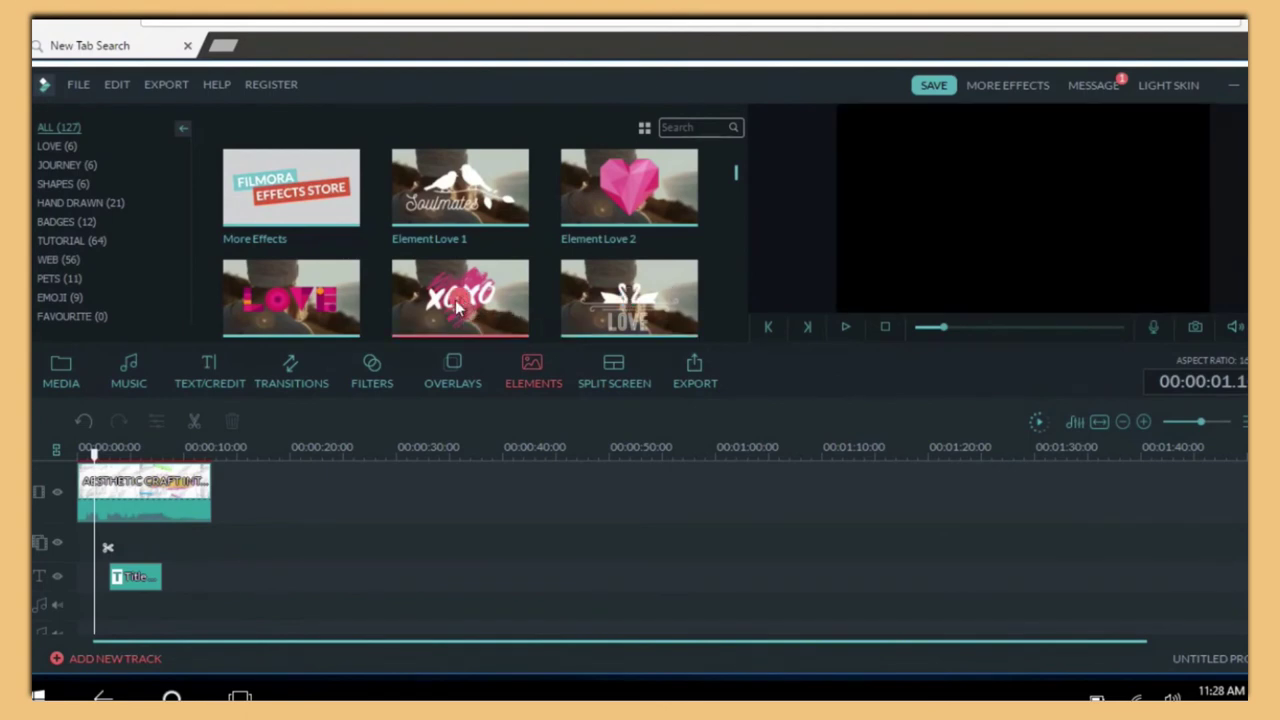
left_click(842, 329)
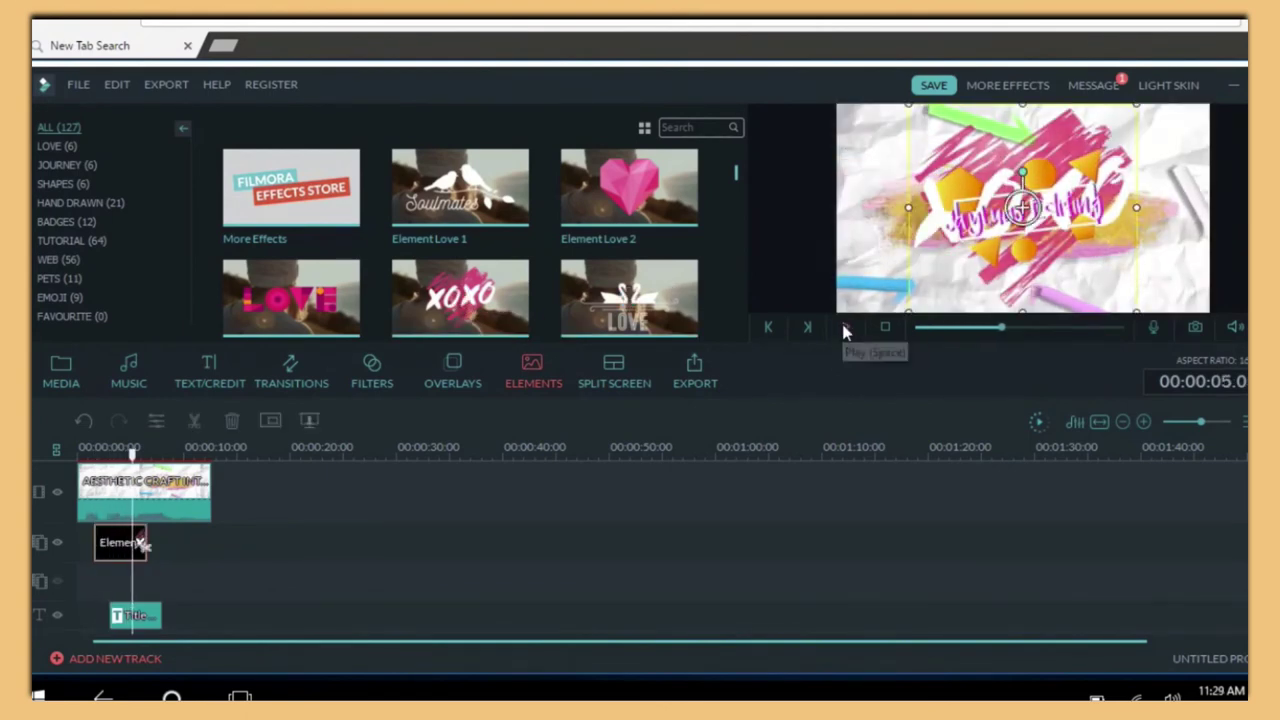
left_click(842, 329)
right_click(141, 543)
left_click(186, 532)
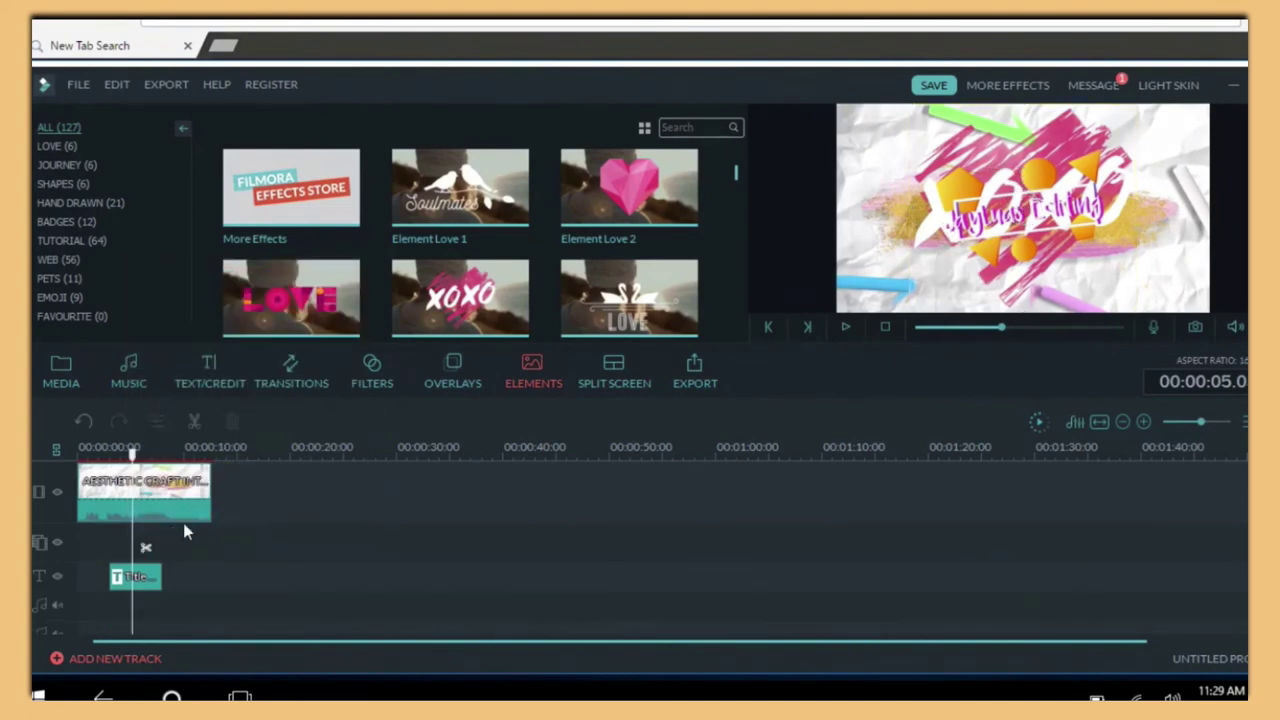
Open the media album and find the green-screen clip Video May 05, 1 11 48 PM
left_click(945, 328)
left_click(61, 372)
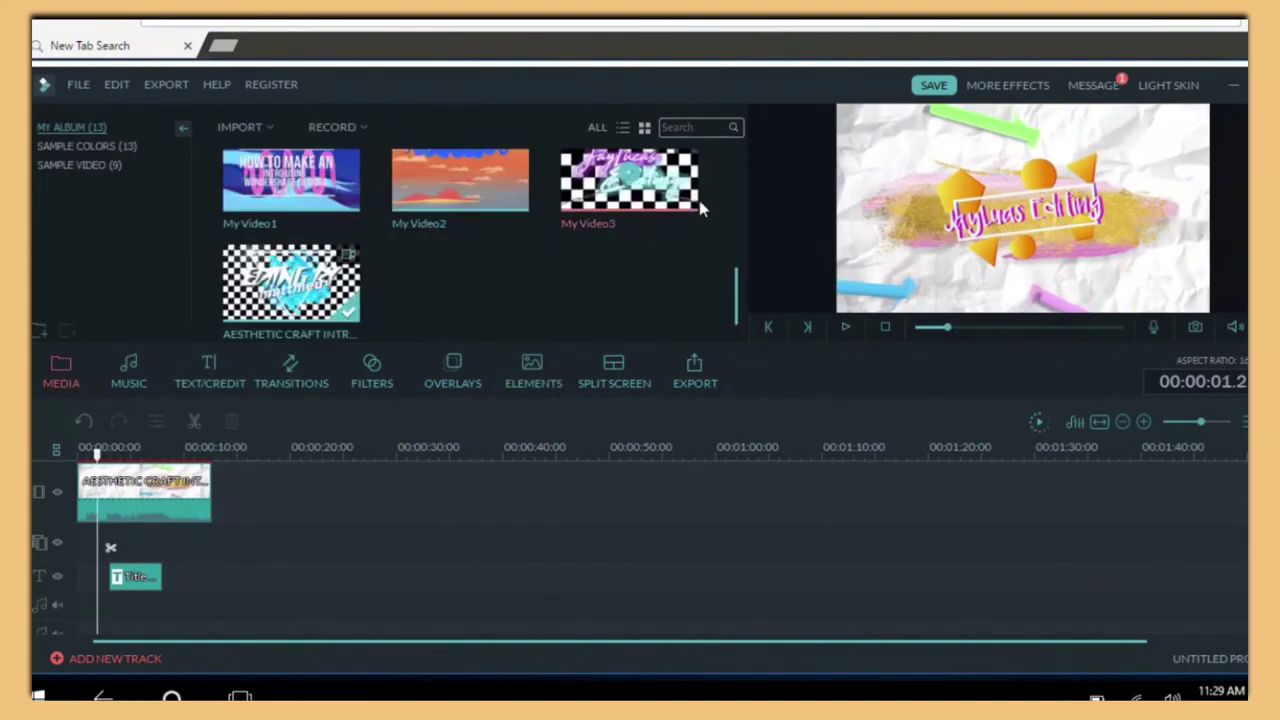
scroll(637, 260, "down", 3)
scroll(635, 250, "down", 3)
scroll(632, 230, "up", 2)
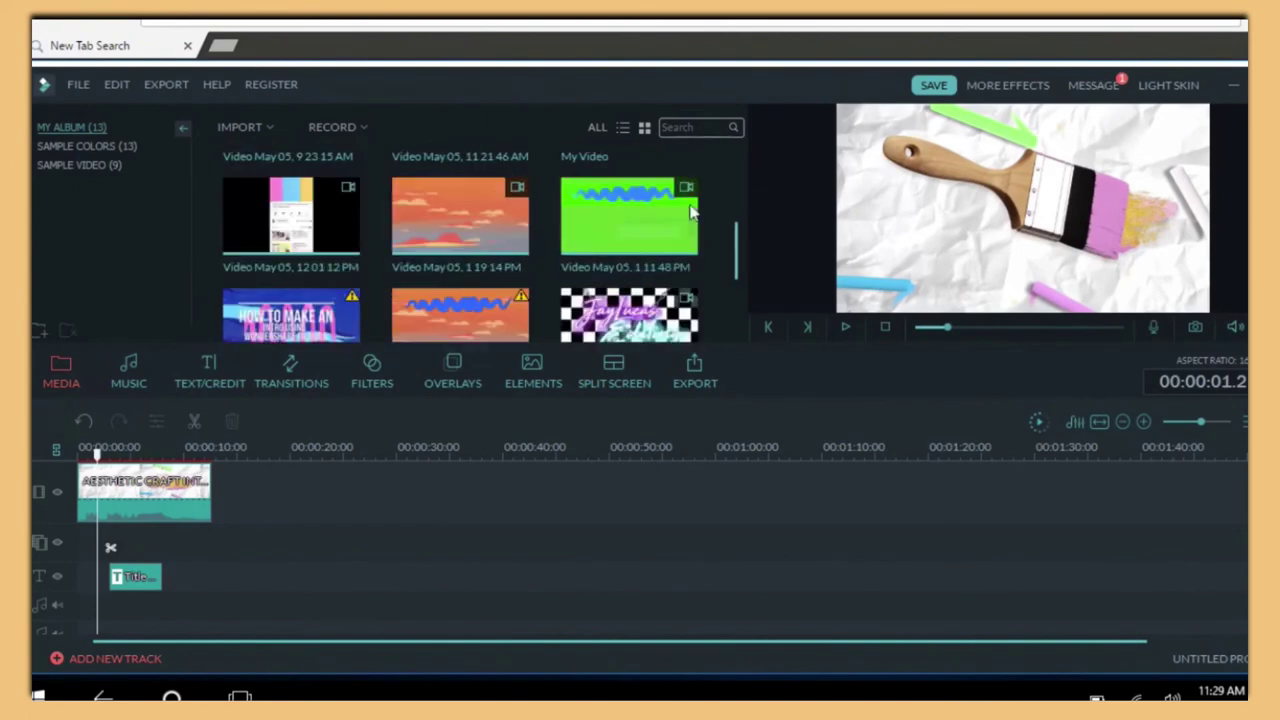
Try placing the green-screen clip at the start of the main video track, then delete it from there
left_click(630, 218)
left_click_drag(630, 218, 100, 490)
right_click(108, 500)
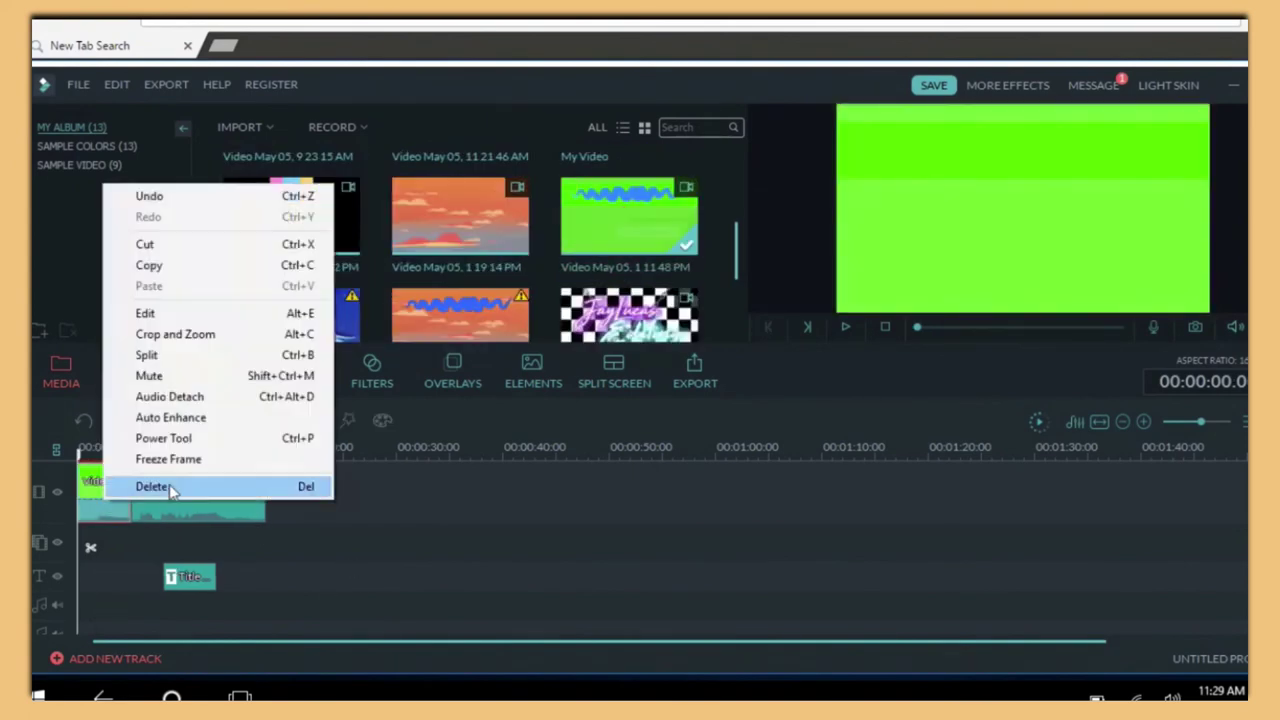
left_click(152, 486)
Try placing the green-screen clip on the overlay track over the intro, make its green transparent with Chroma Key, and preview it
left_click_drag(630, 218, 162, 545)
double_click(183, 543)
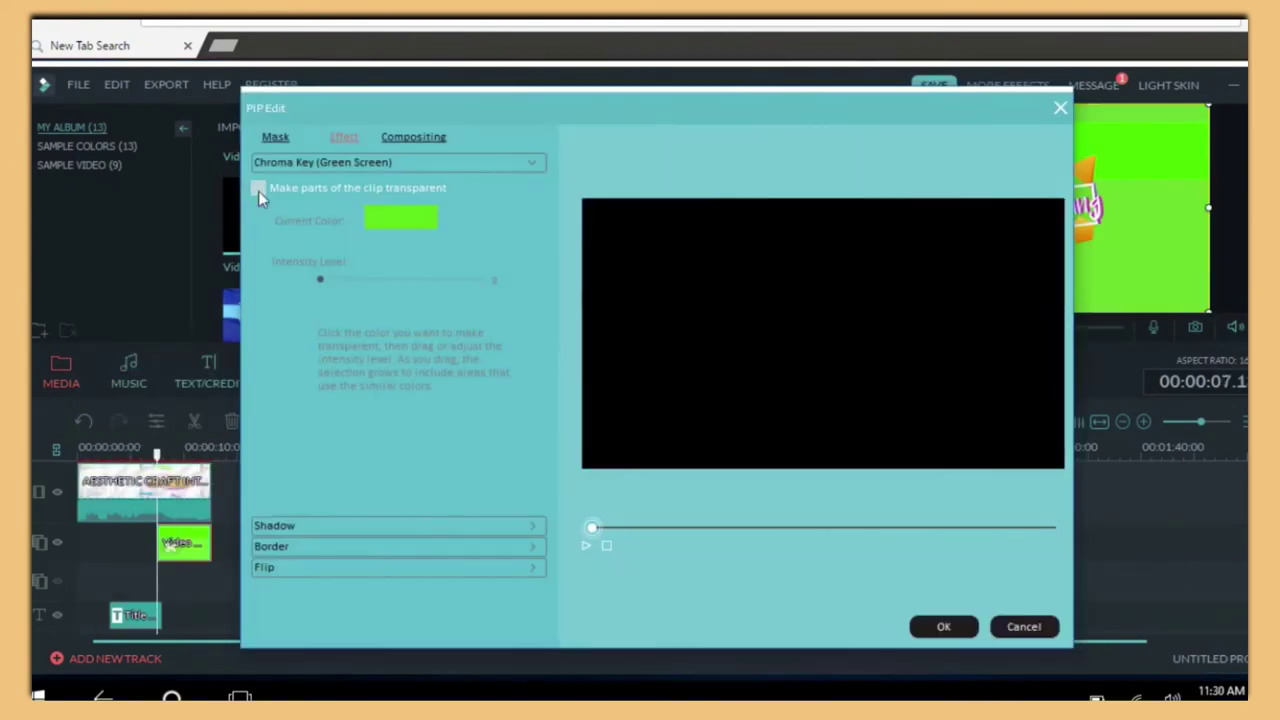
left_click(258, 189)
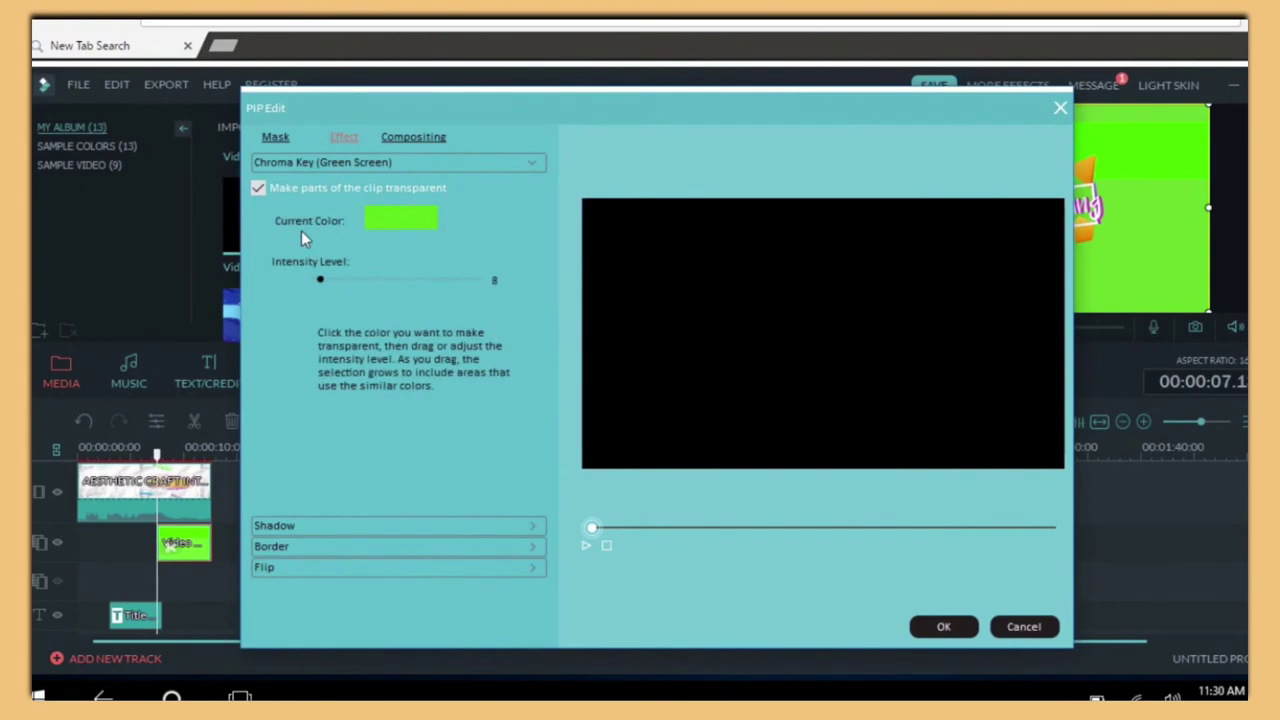
left_click(584, 548)
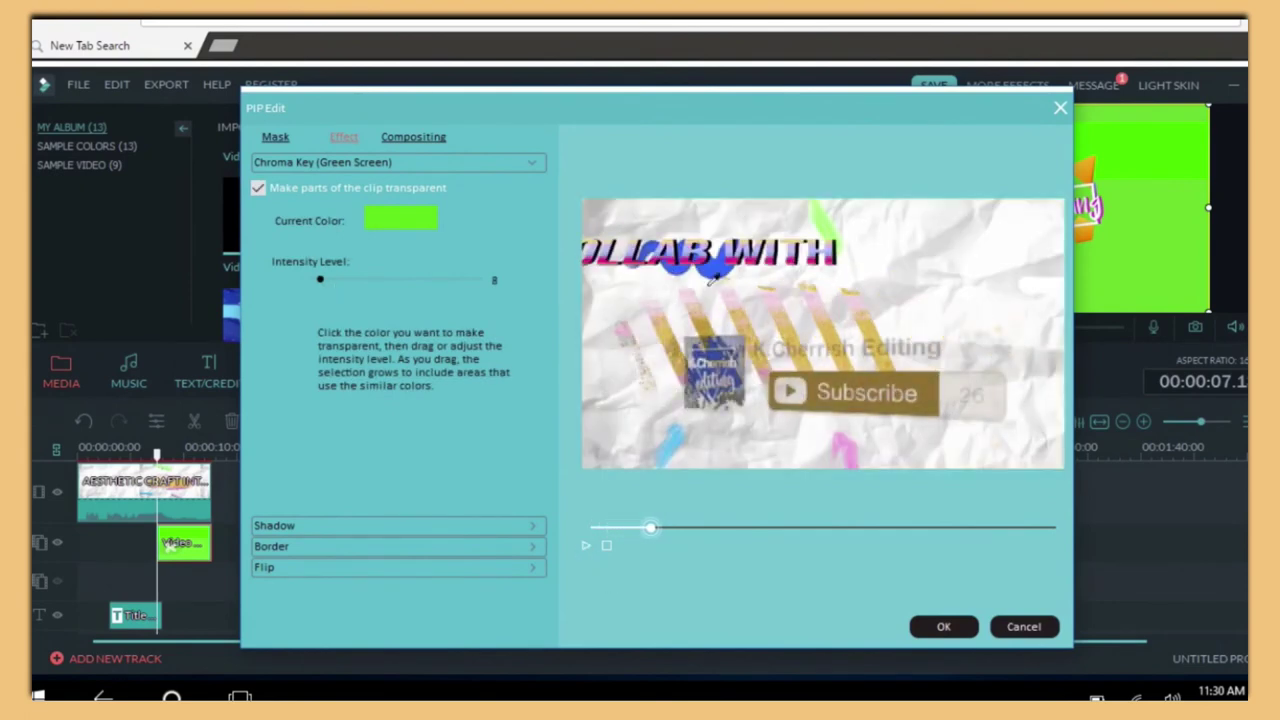
Try applying a shadow to the green-screen clip, and turn the shadow off again
left_click(282, 527)
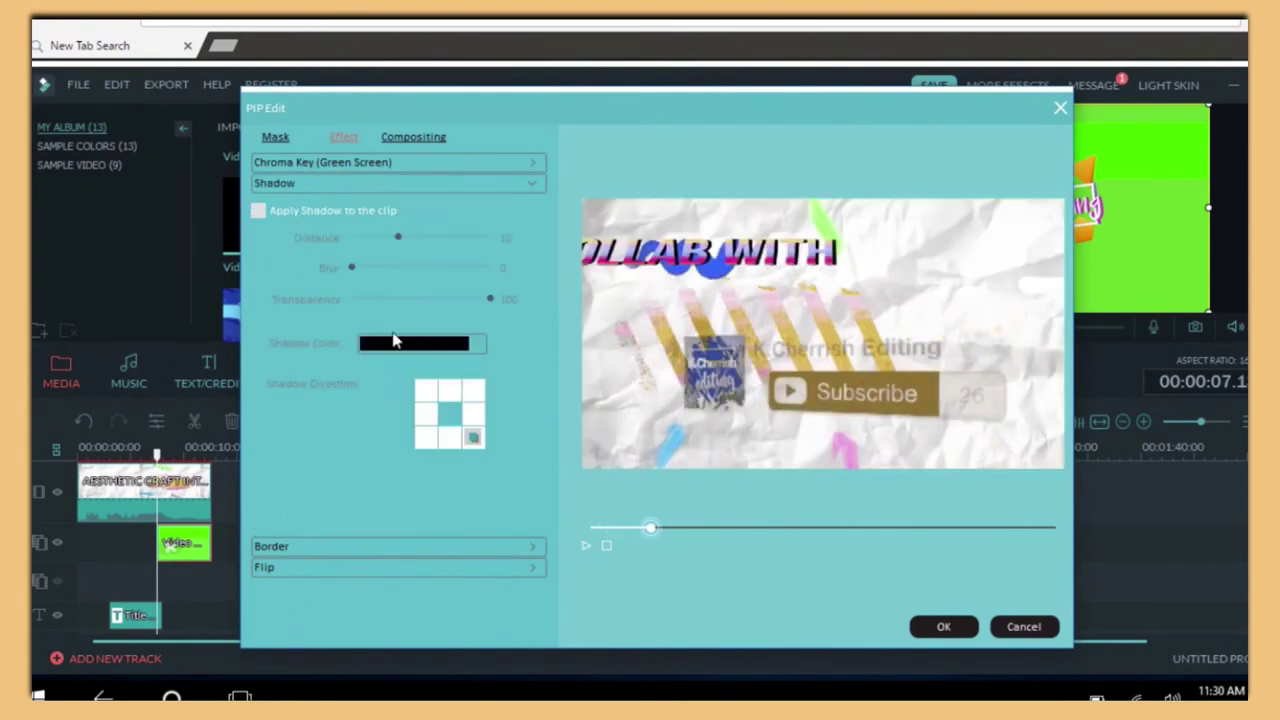
left_click(258, 211)
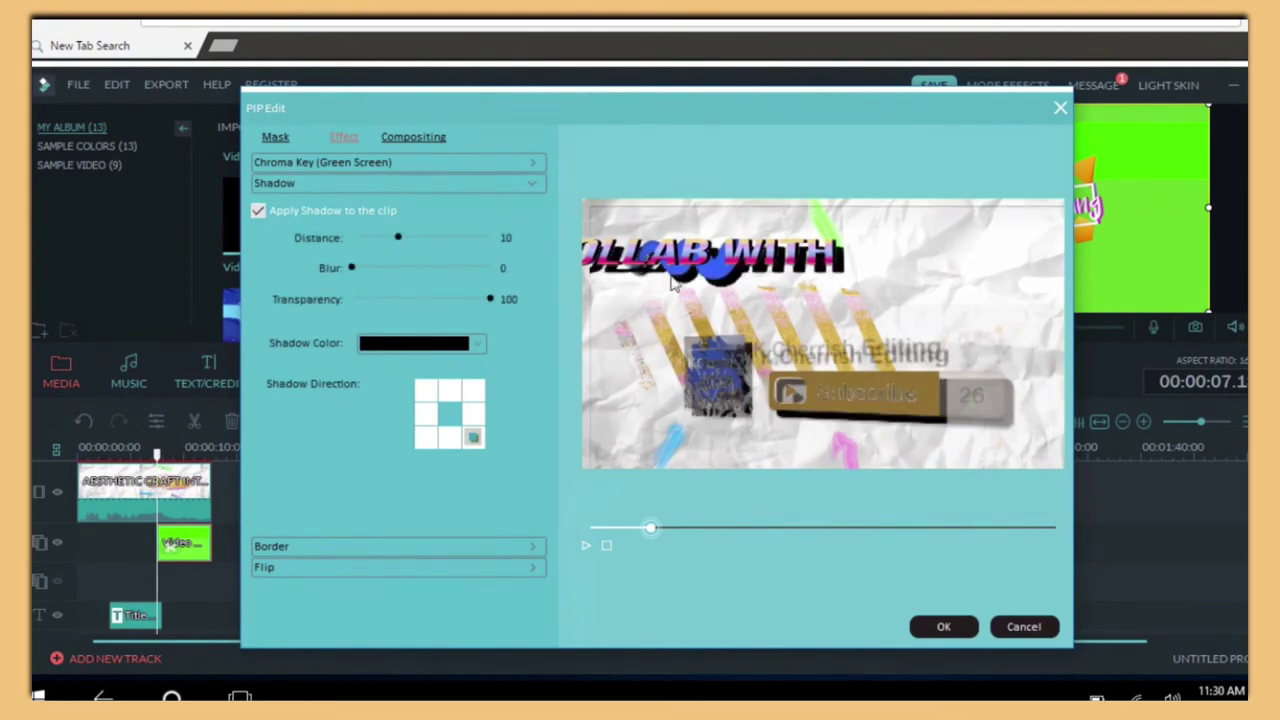
left_click(258, 211)
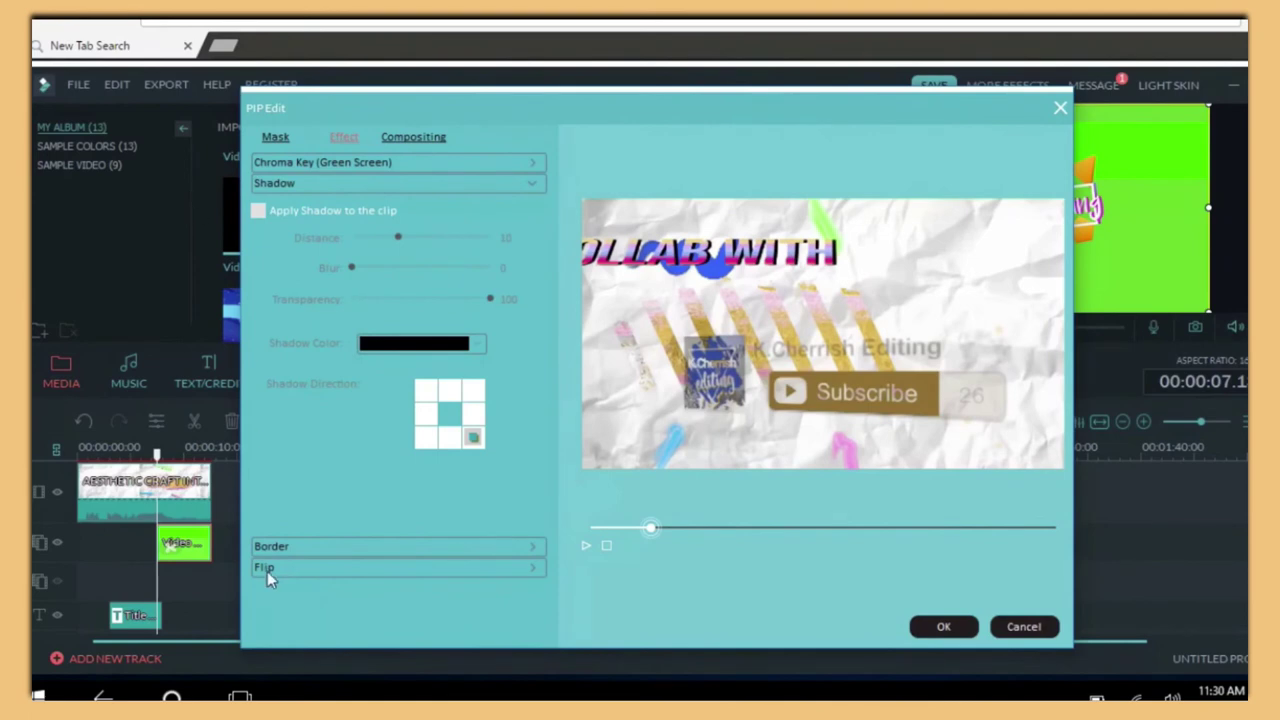
Try the Screen blending mode on the green-screen clip, then cancel its edits and delete it from the overlay track
left_click(267, 571)
left_click(433, 130)
left_click(406, 176)
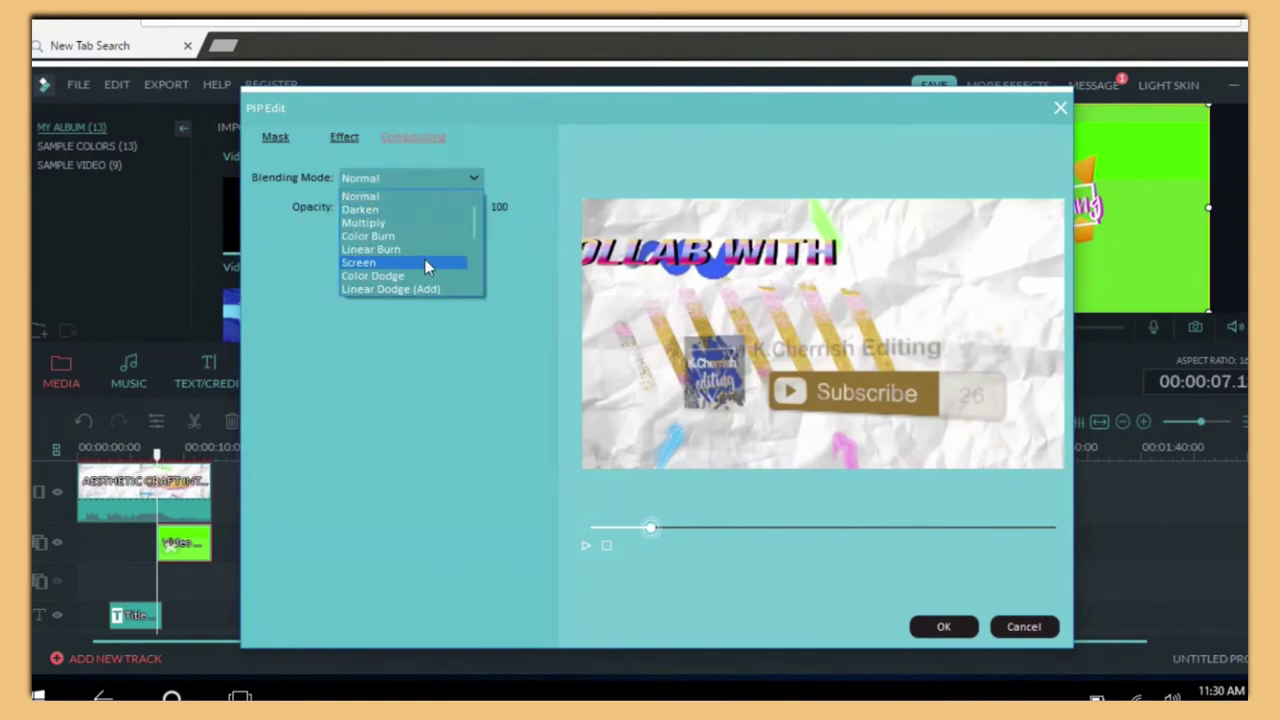
left_click(425, 262)
left_click(283, 137)
left_click(1022, 626)
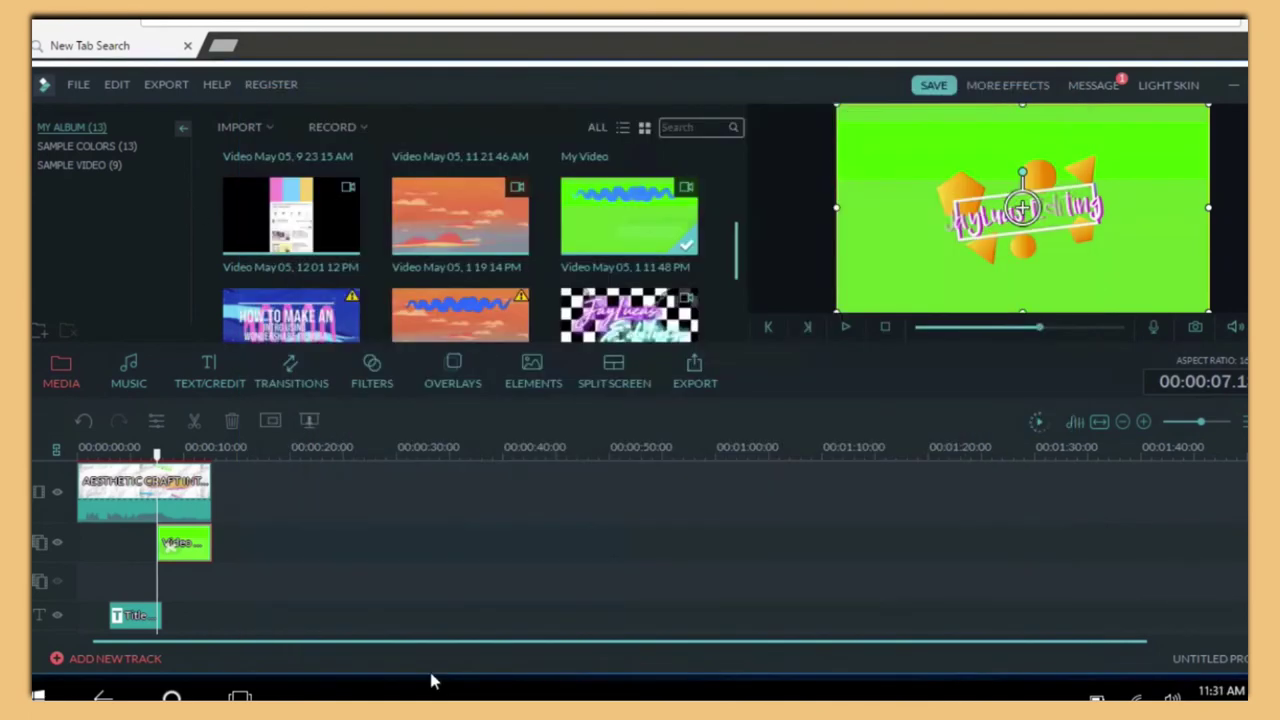
right_click(177, 562)
left_click(212, 546)
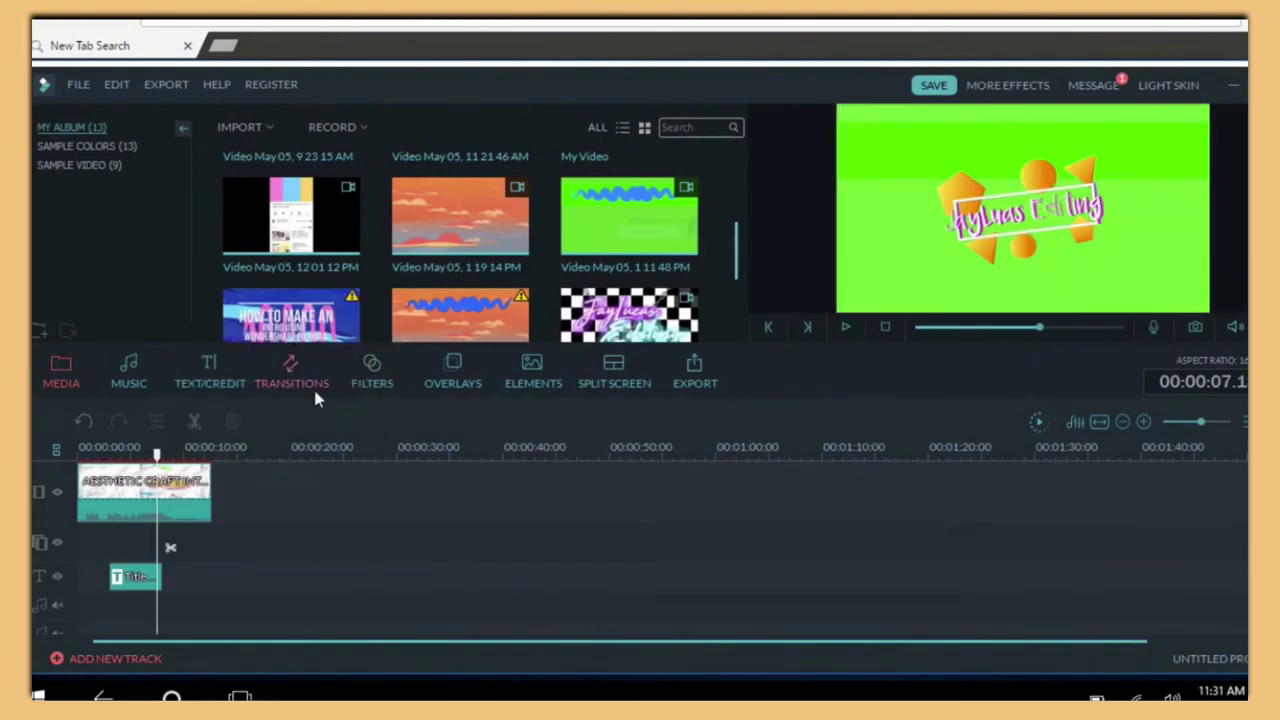
Find the Disco overlay in the overlay library and add it to the timeline at the playhead
left_click(305, 380)
left_click(447, 388)
scroll(735, 268, "down", 5)
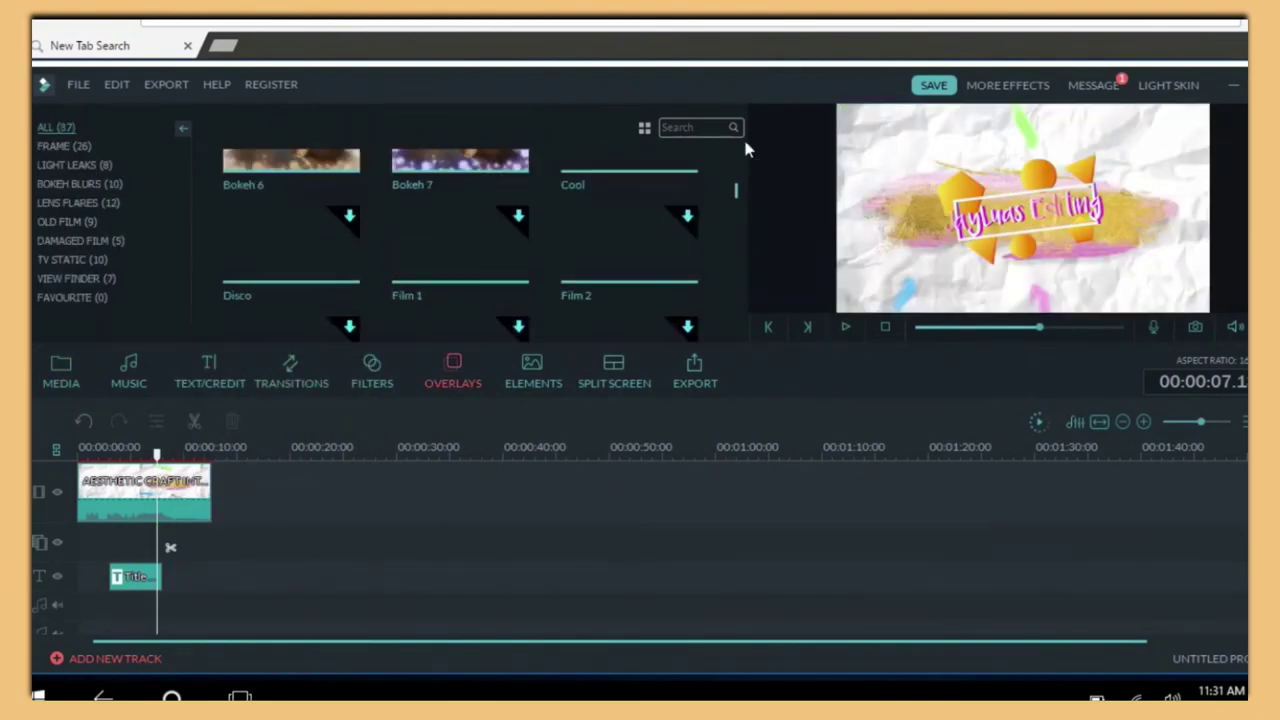
scroll(736, 180, "down", 5)
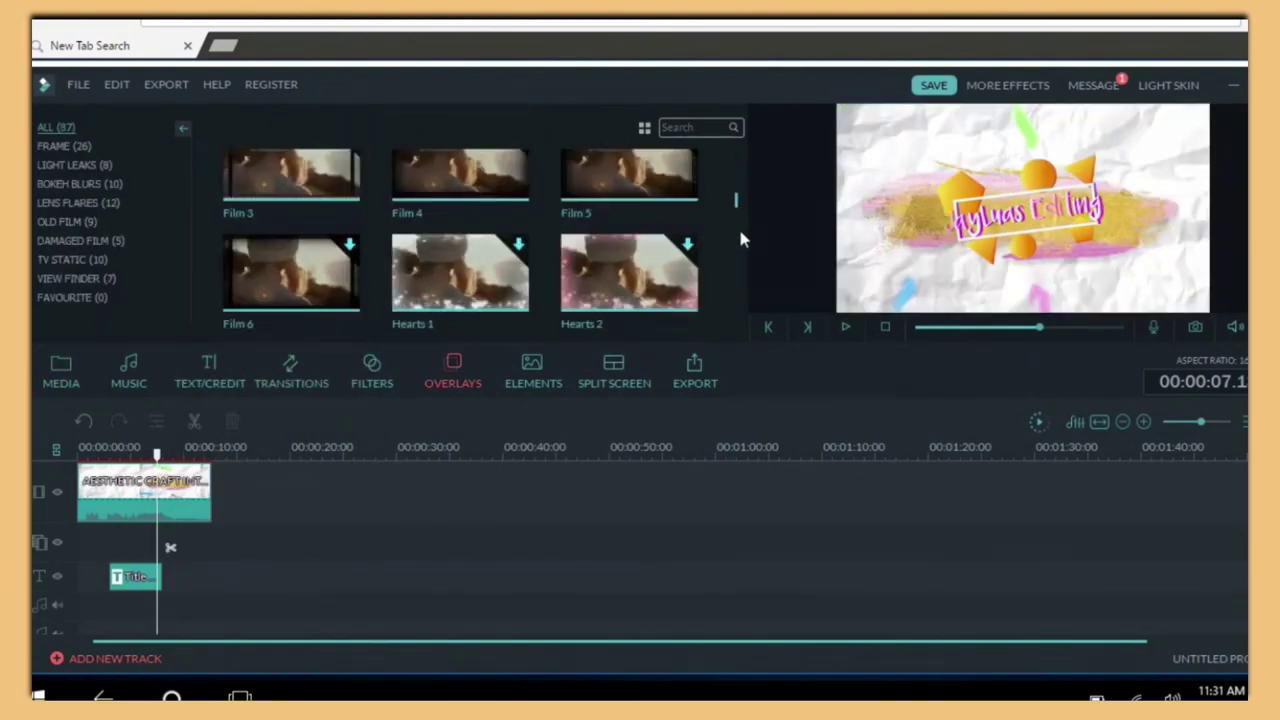
scroll(731, 170, "up", 5)
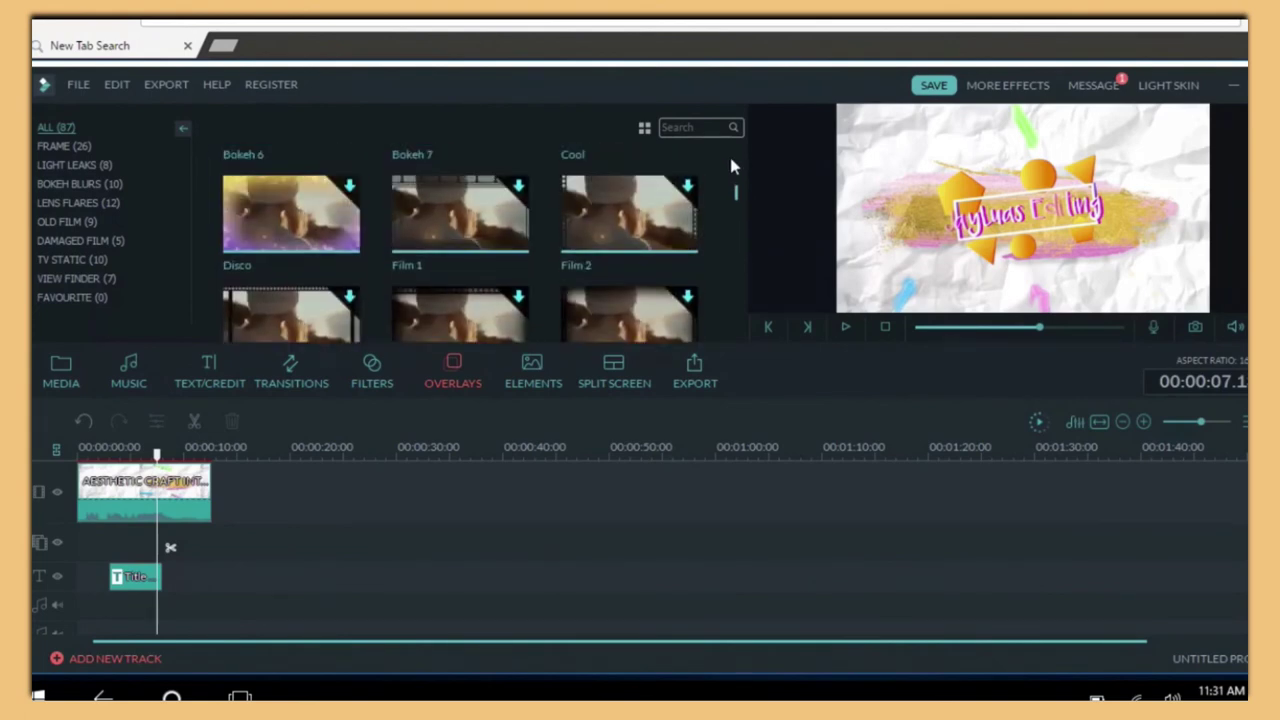
left_click(288, 212)
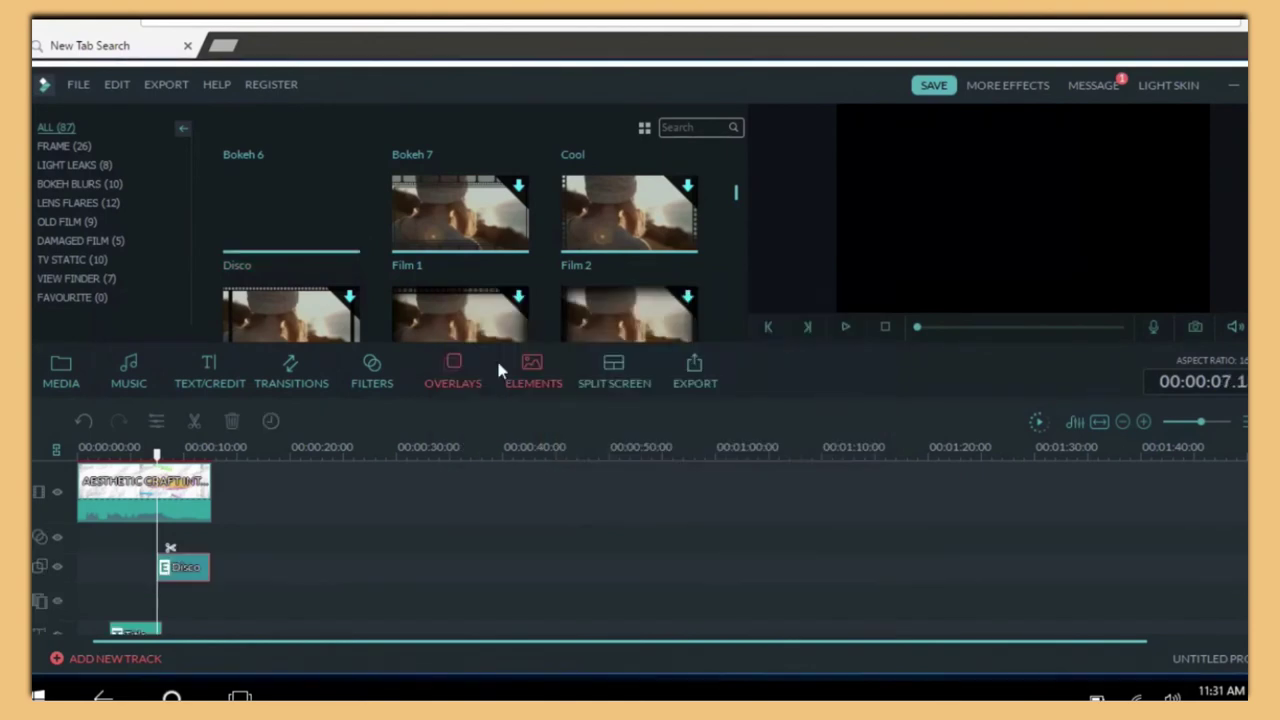
Preview the Disco overlay over the intro, and delete it from the timeline
left_click(844, 328)
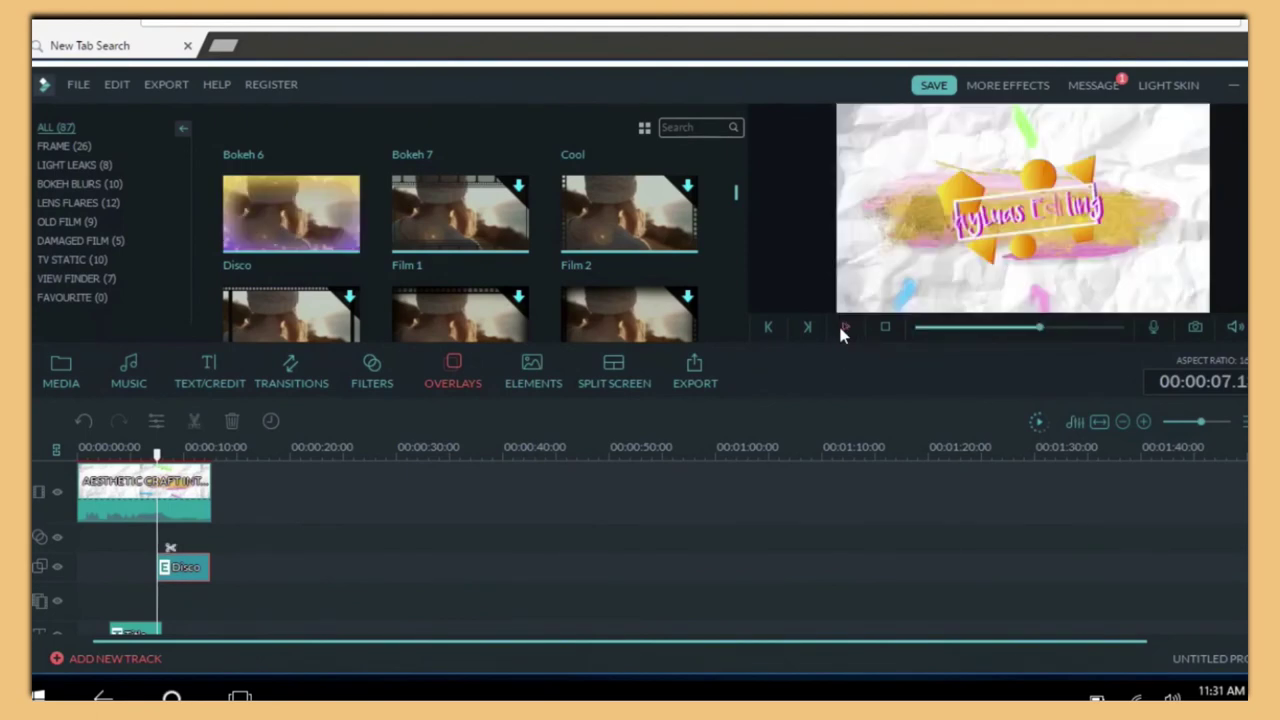
left_click(844, 328)
left_click(844, 328)
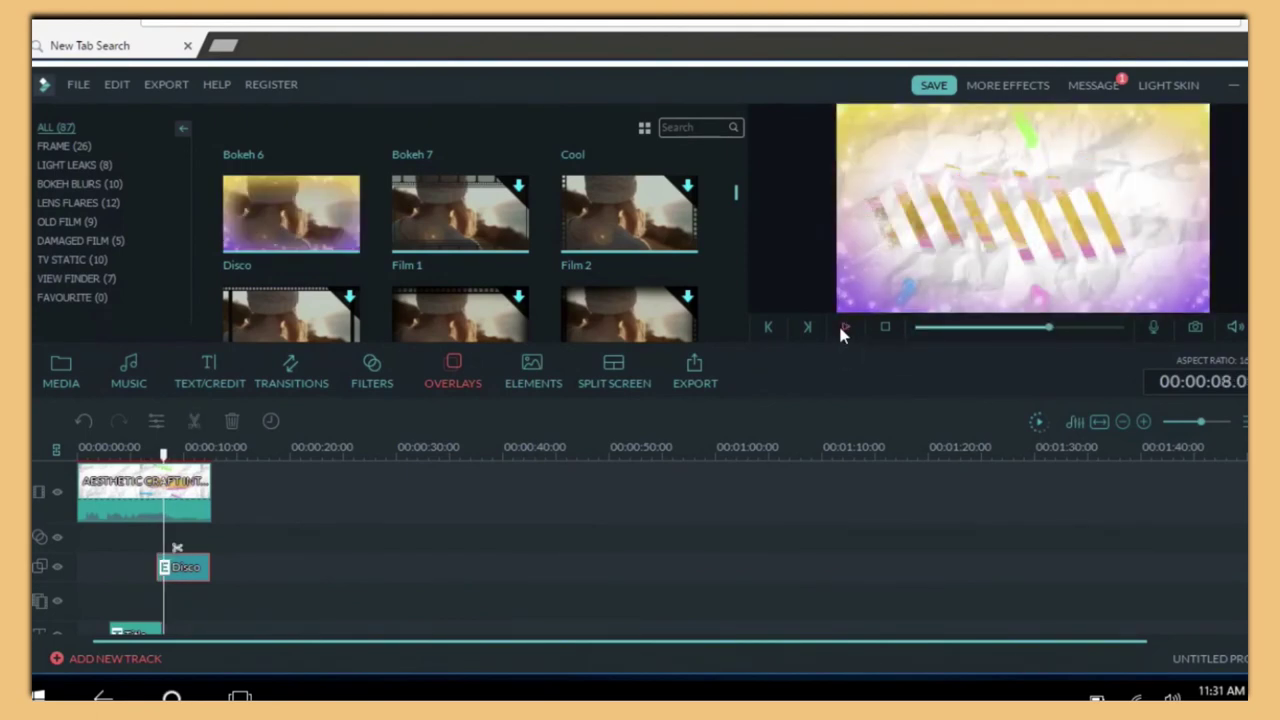
right_click(208, 560)
left_click(214, 552)
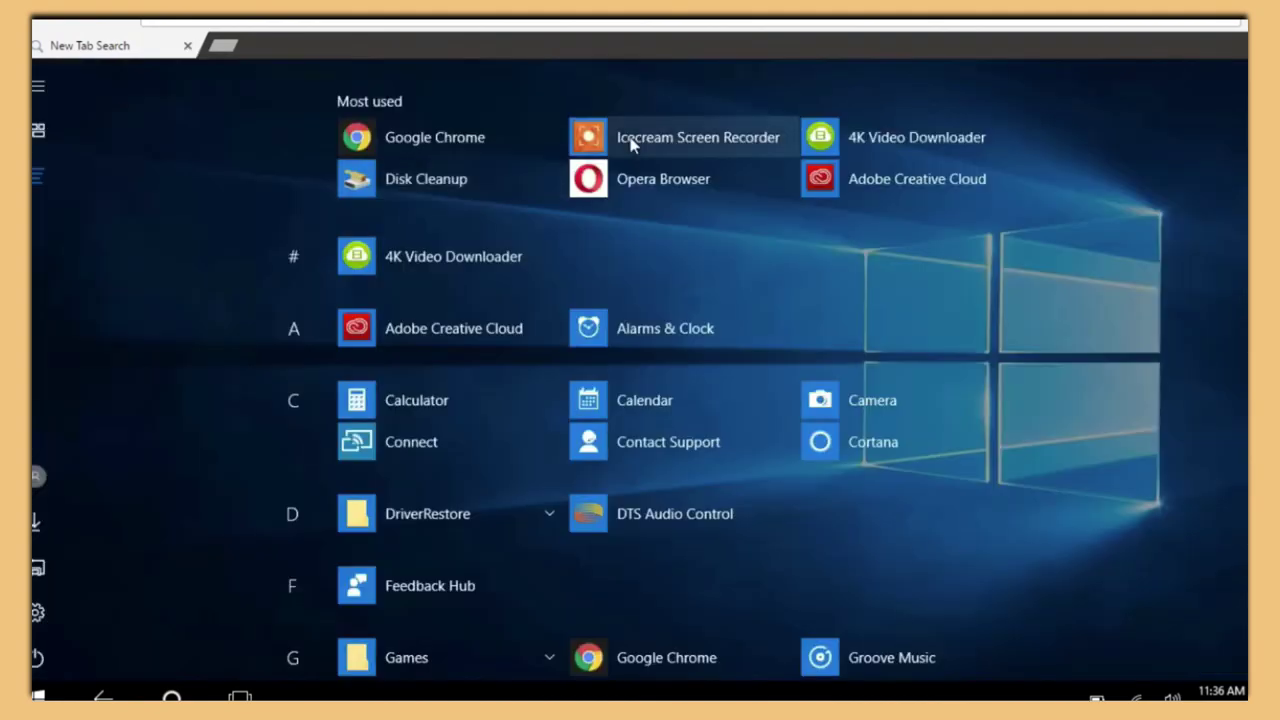
Launch Icecream Screen Recorder
left_click(628, 135)
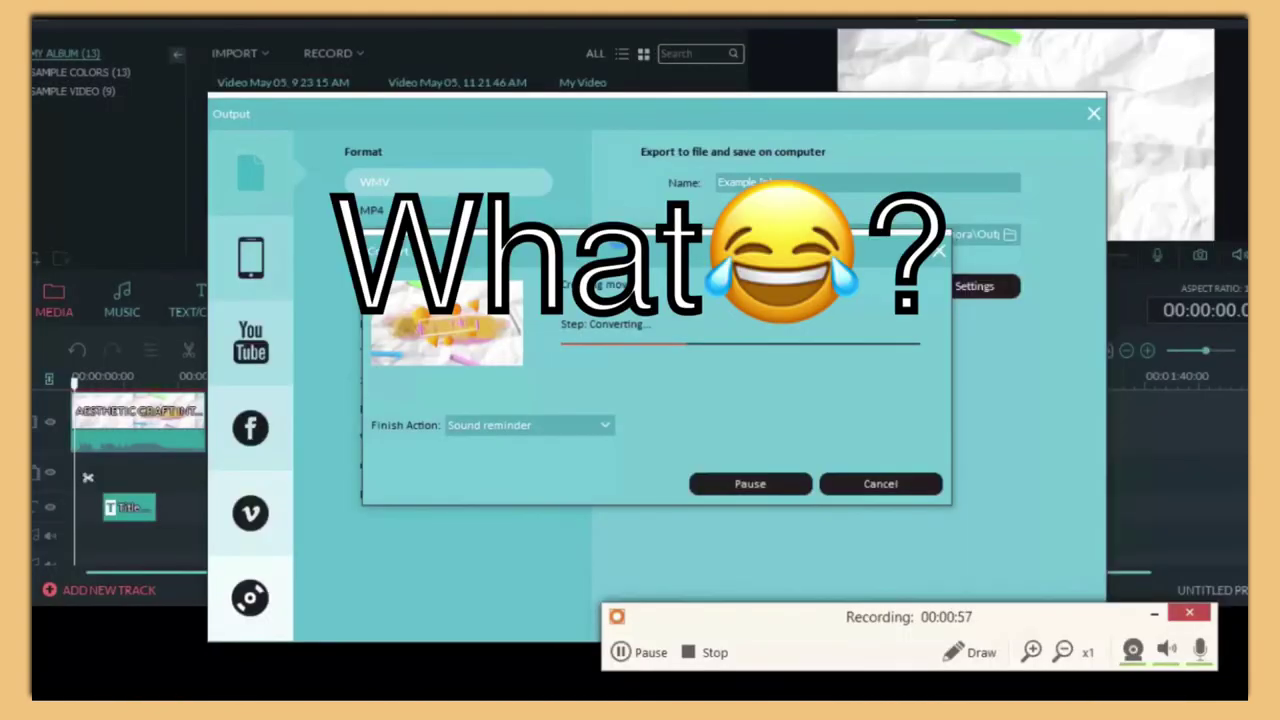